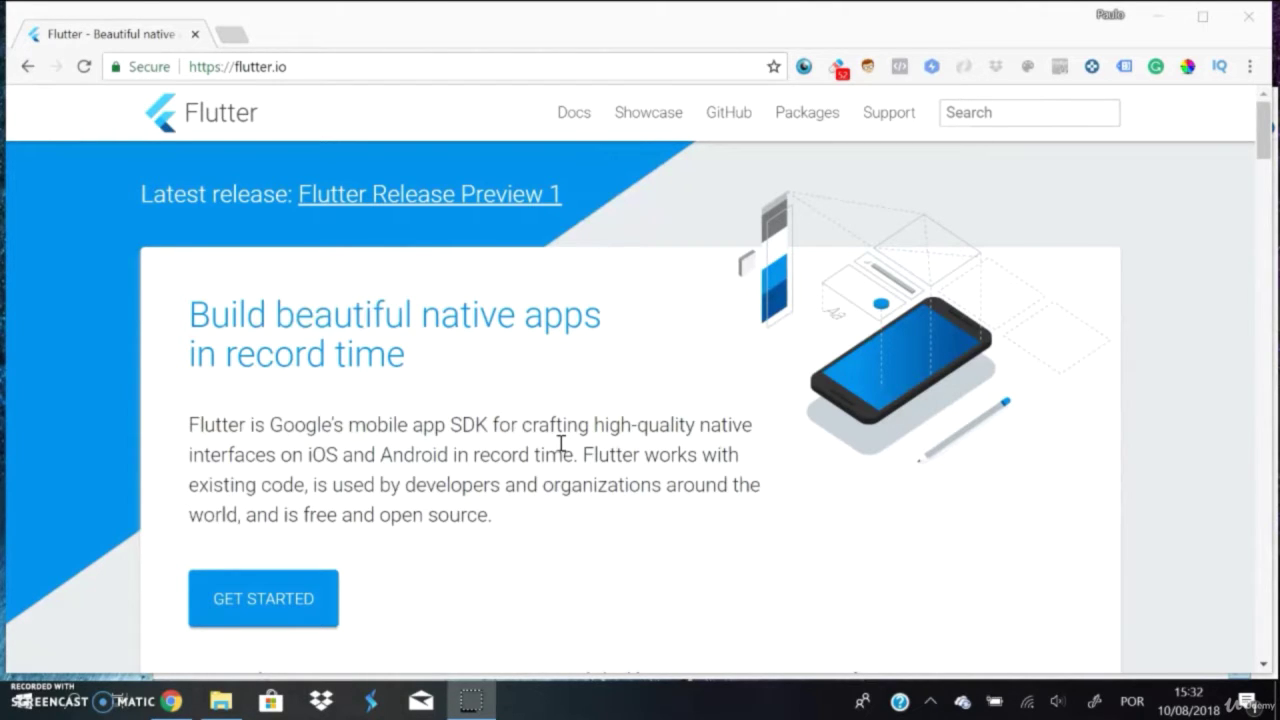
# Look through the feature sections of the Flutter homepage, from fast development to the modern, reactive framework.
pyautogui.click(262, 70)
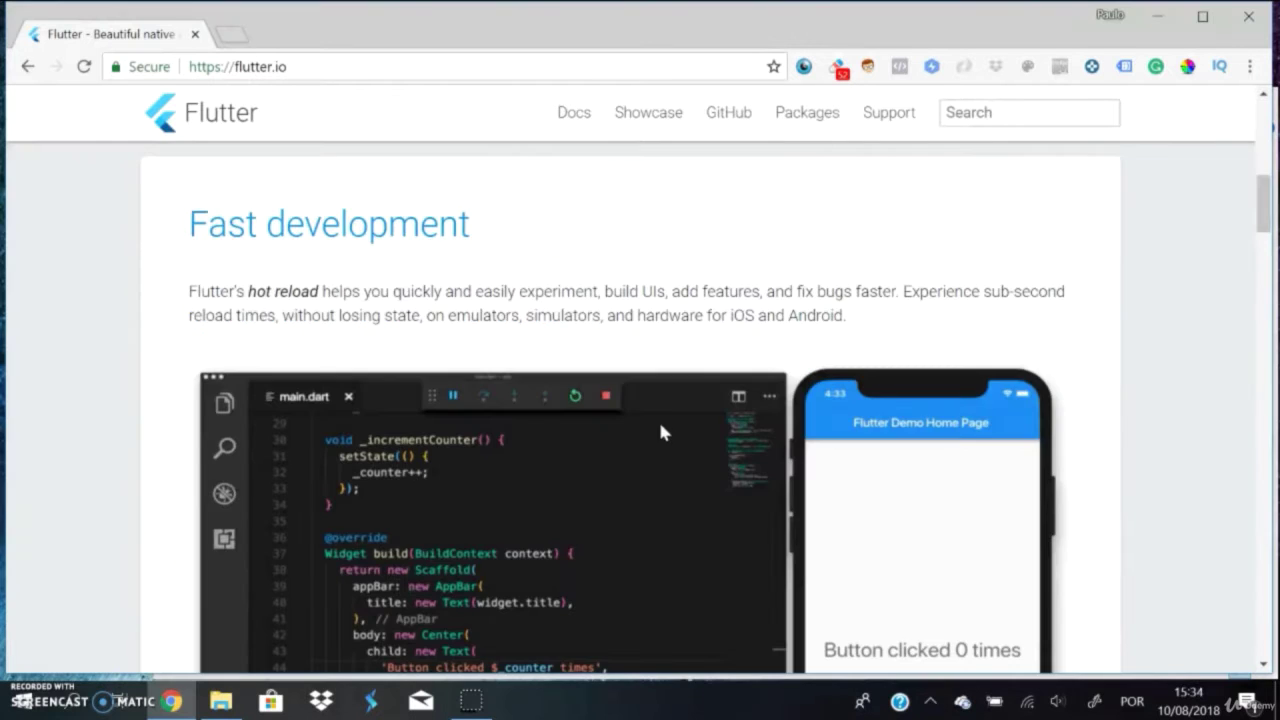
pyautogui.scroll(8, 660, 430)
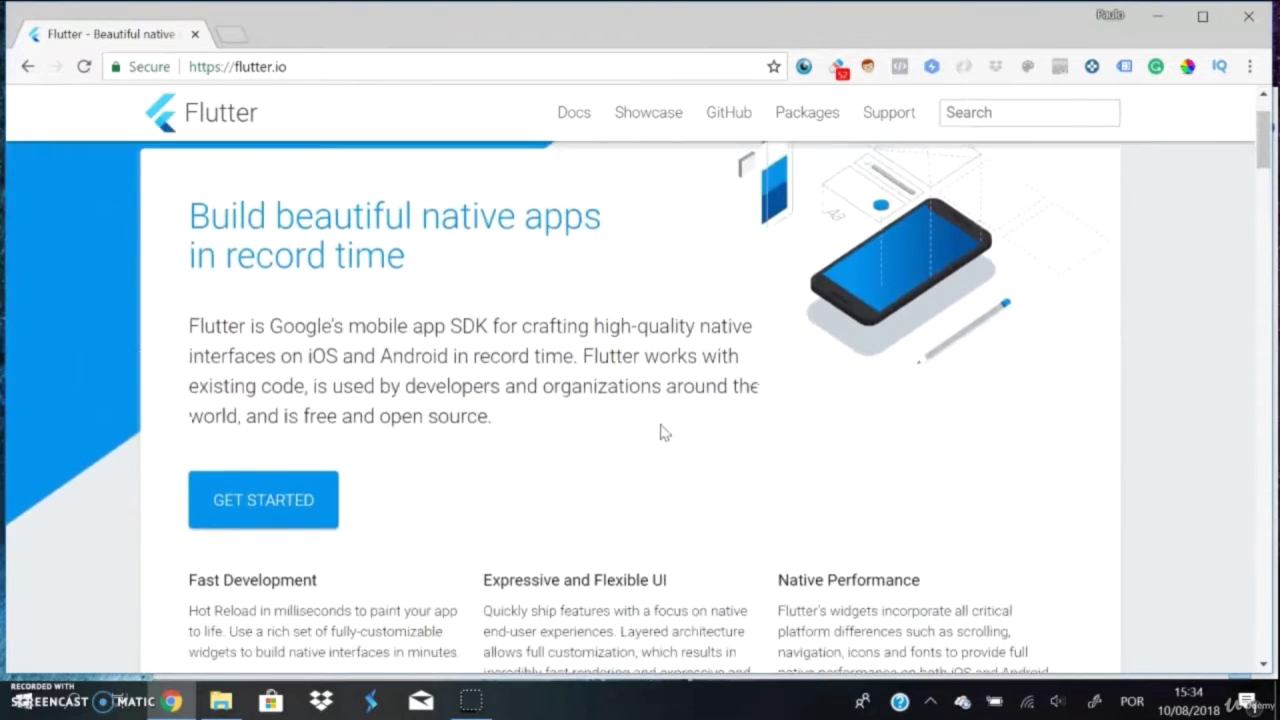
pyautogui.scroll(2, 660, 432)
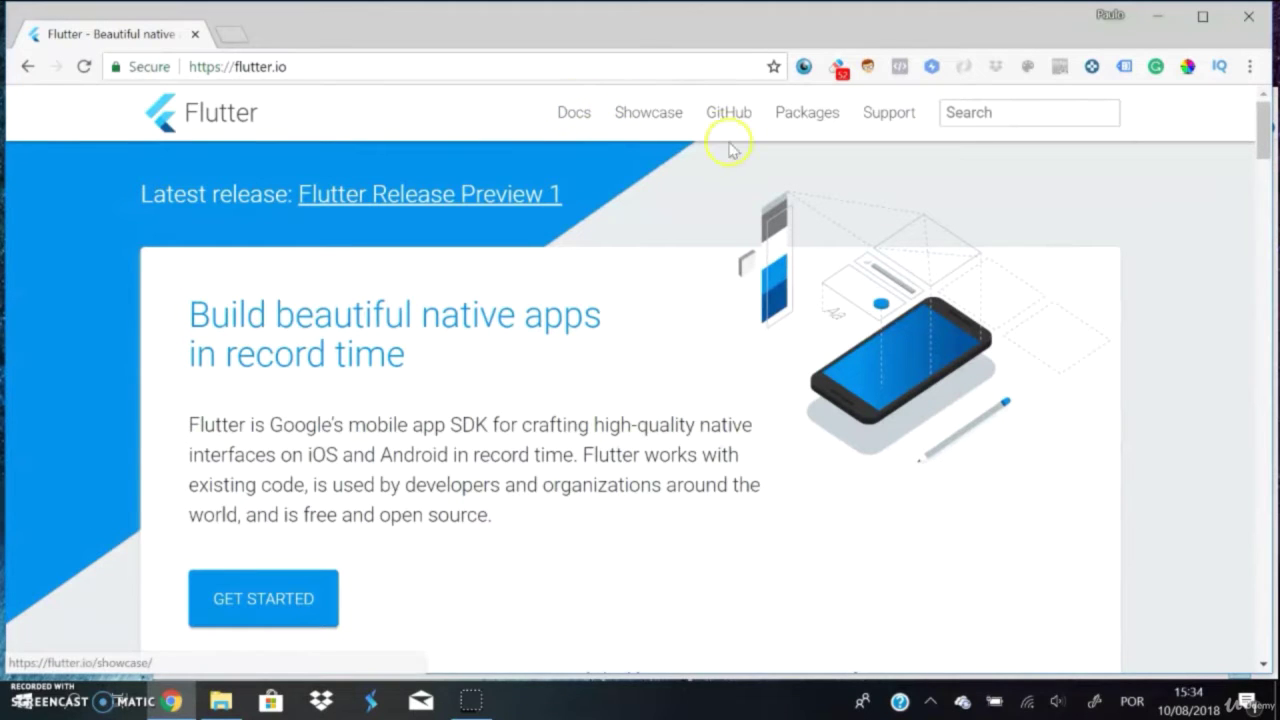
pyautogui.scroll(-6, 686, 555)
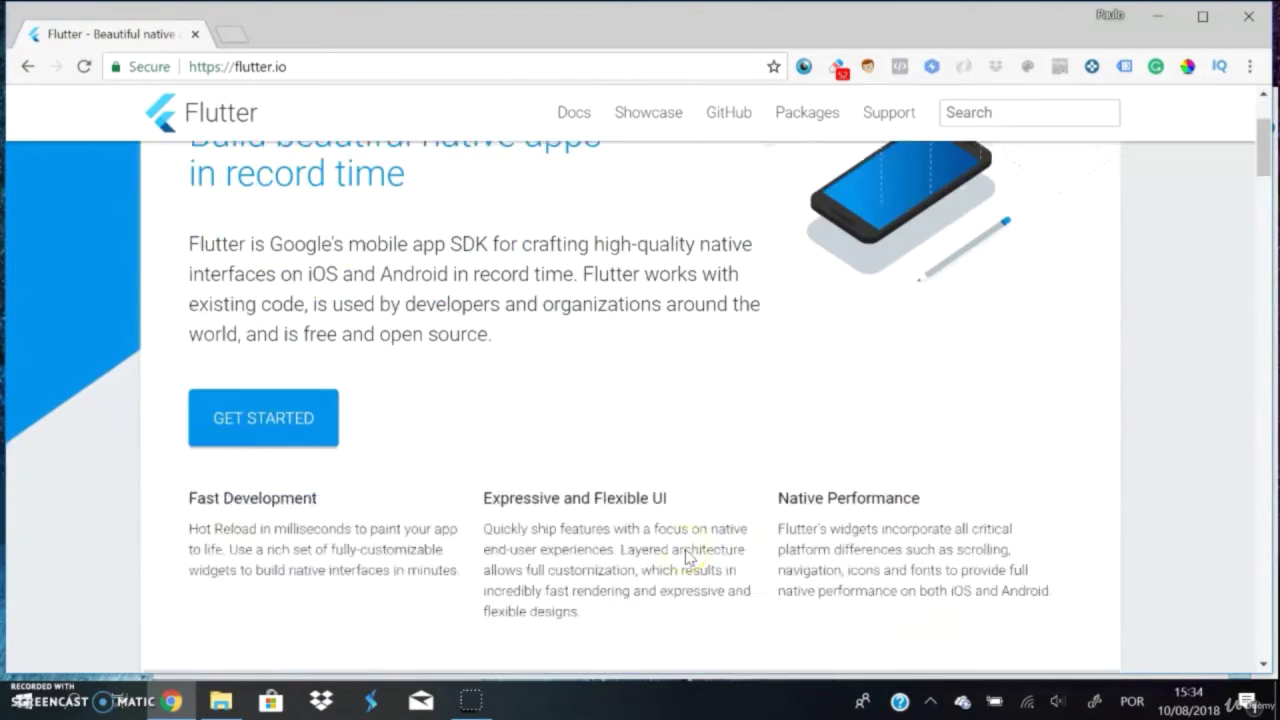
pyautogui.scroll(-10, 686, 557)
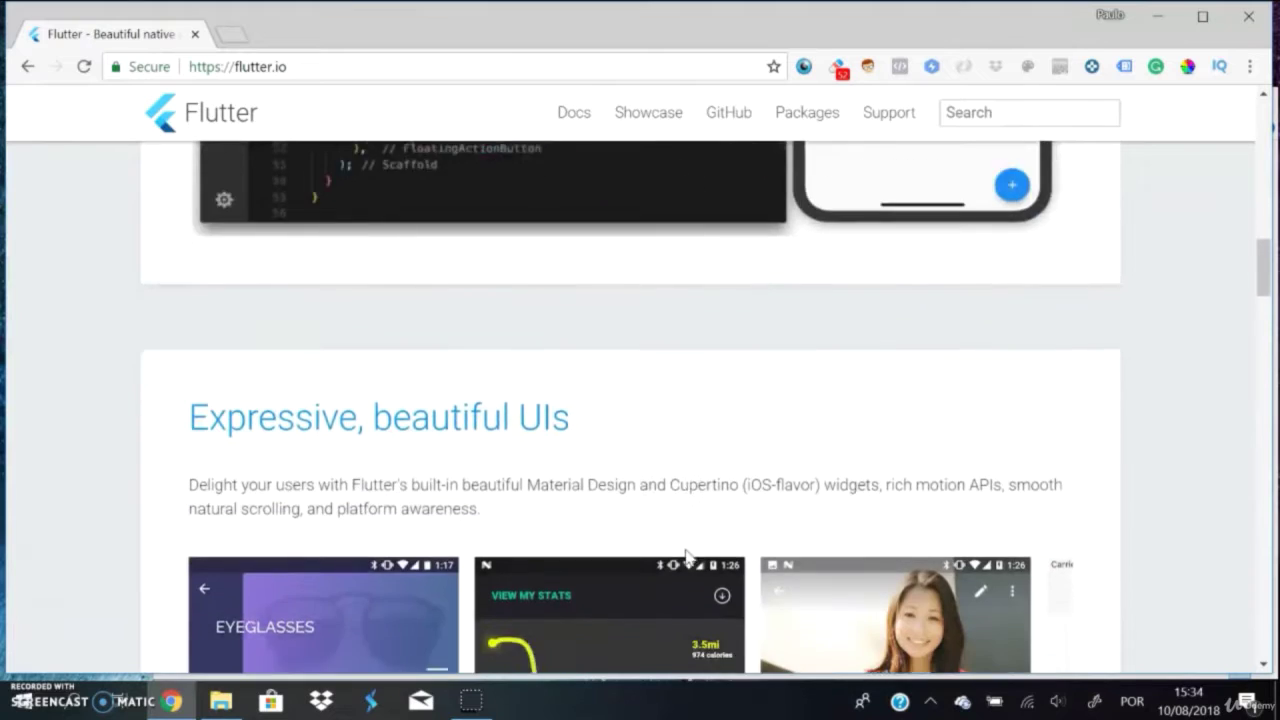
pyautogui.scroll(-12, 686, 557)
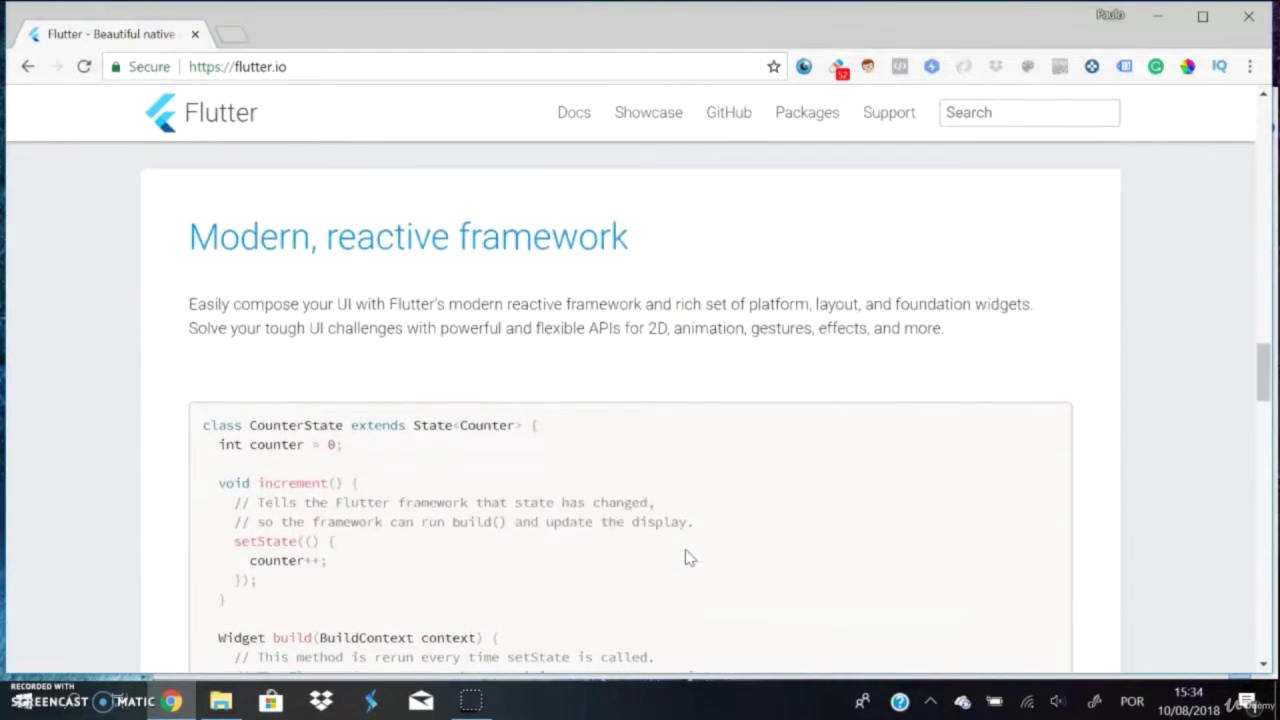
pyautogui.scroll(20, 686, 557)
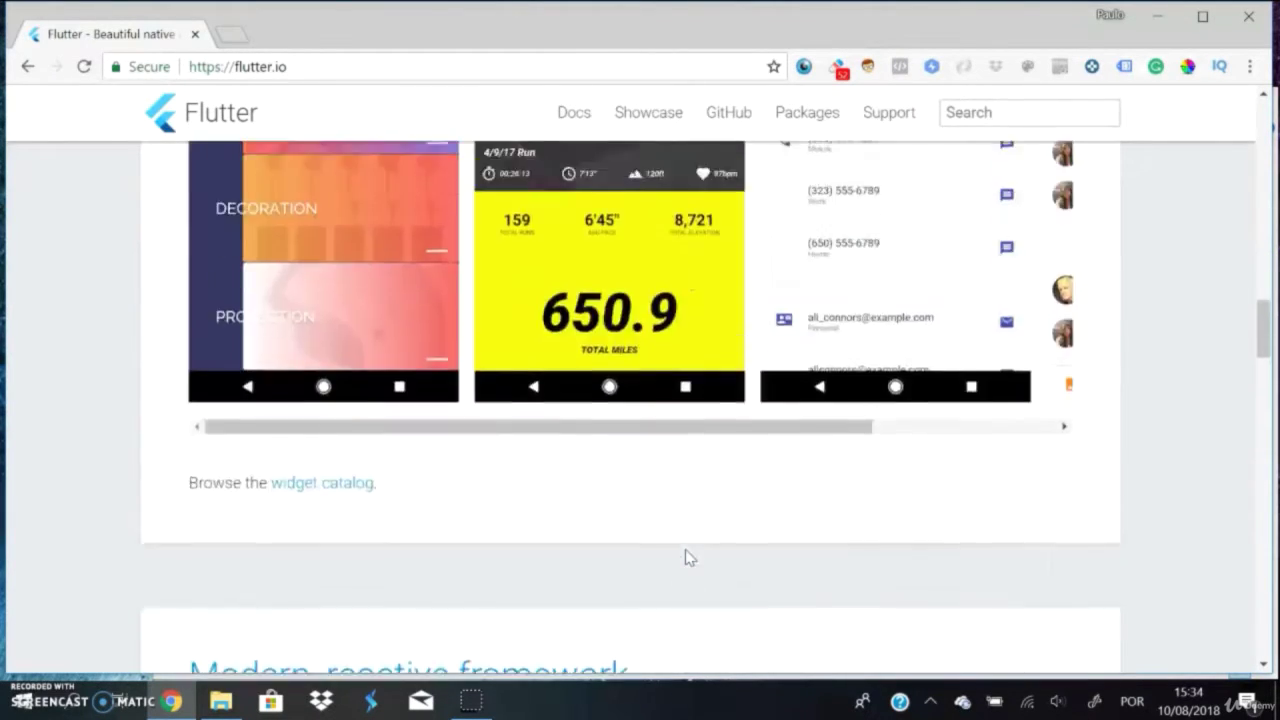
pyautogui.scroll(4, 686, 557)
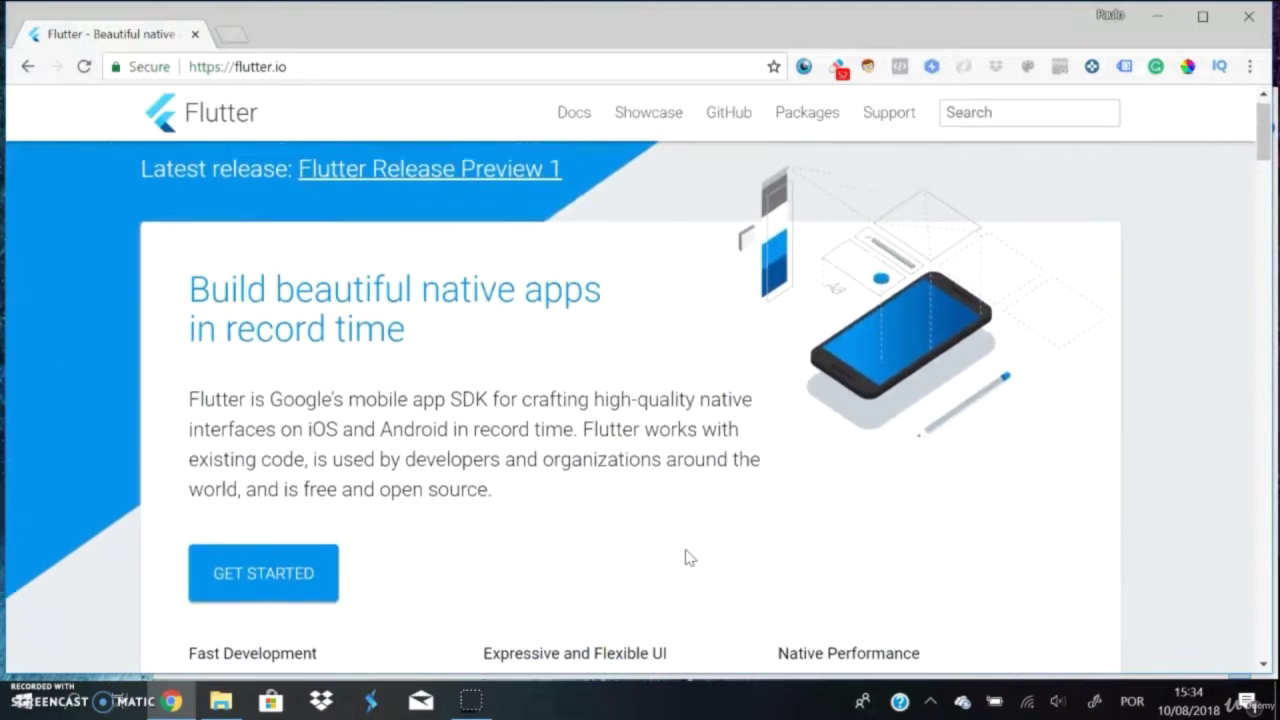
# Open Flutter's Get Started guide and choose the installation instructions for Windows.
pyautogui.scroll(-2, 686, 557)
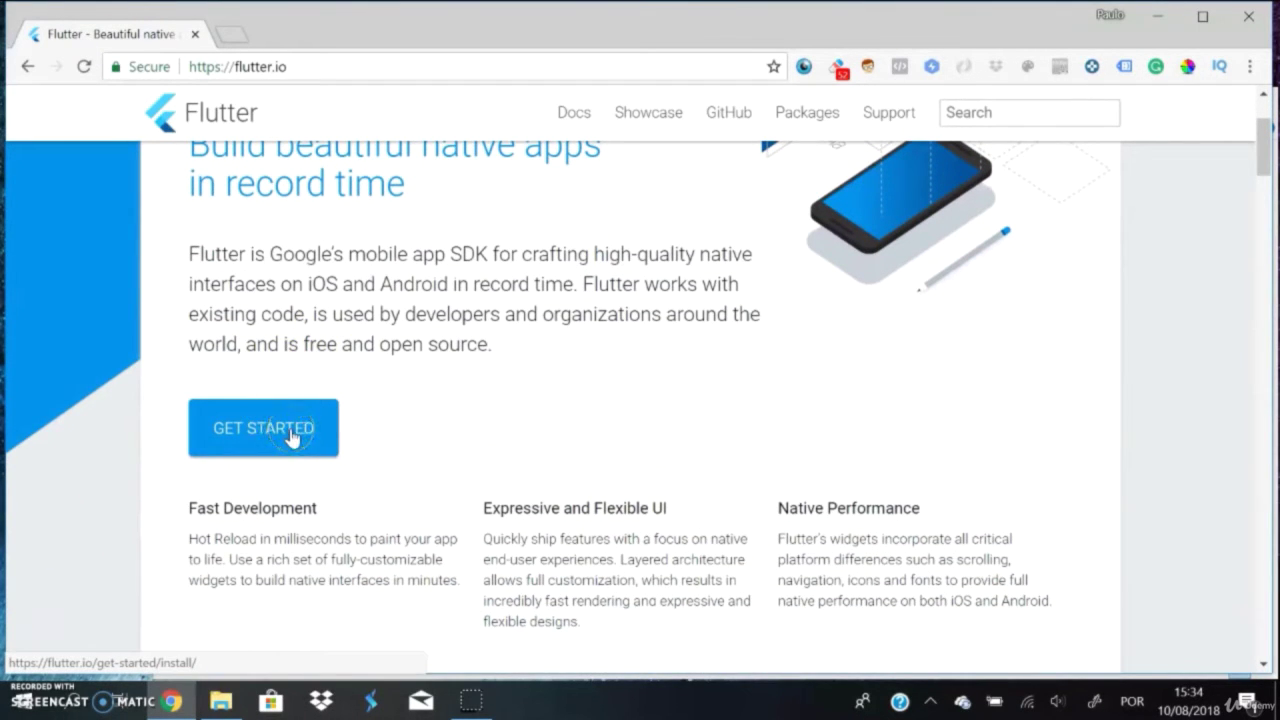
pyautogui.click(290, 434)
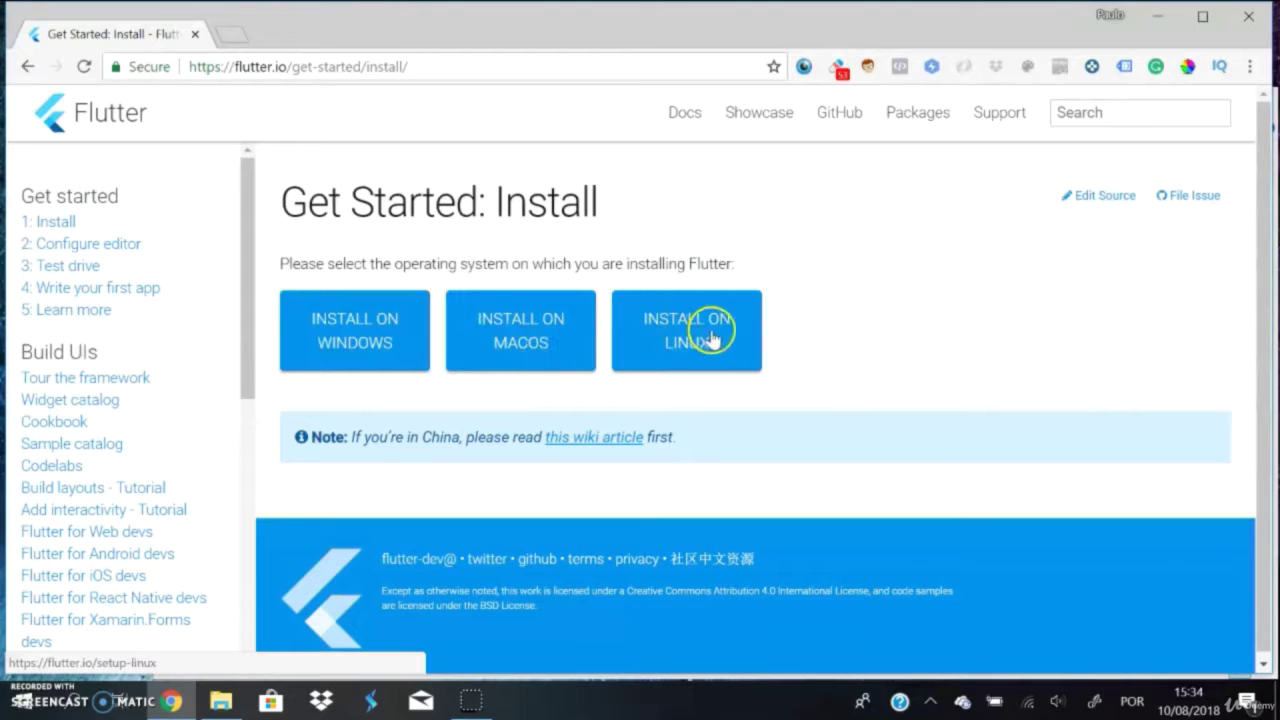
pyautogui.click(358, 337)
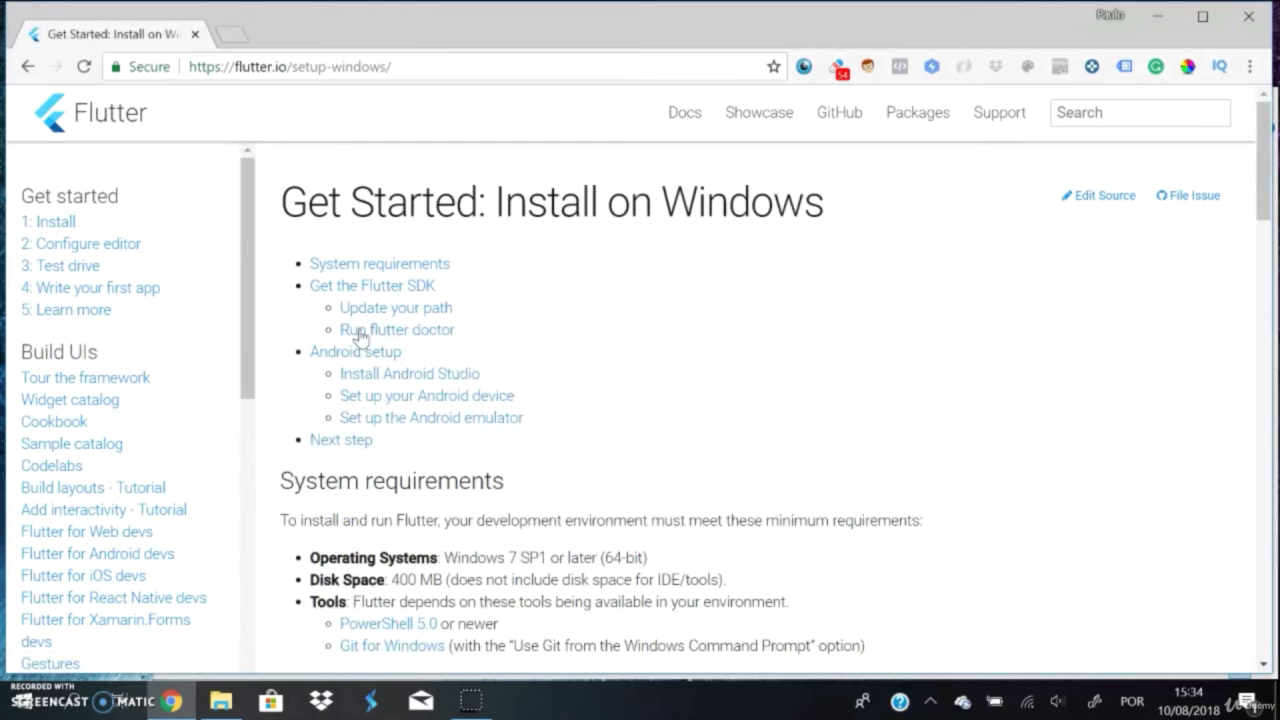
# Review the system requirements in the Windows installation guide, including operating system, disk space and required tools.
pyautogui.scroll(-1, 620, 349)
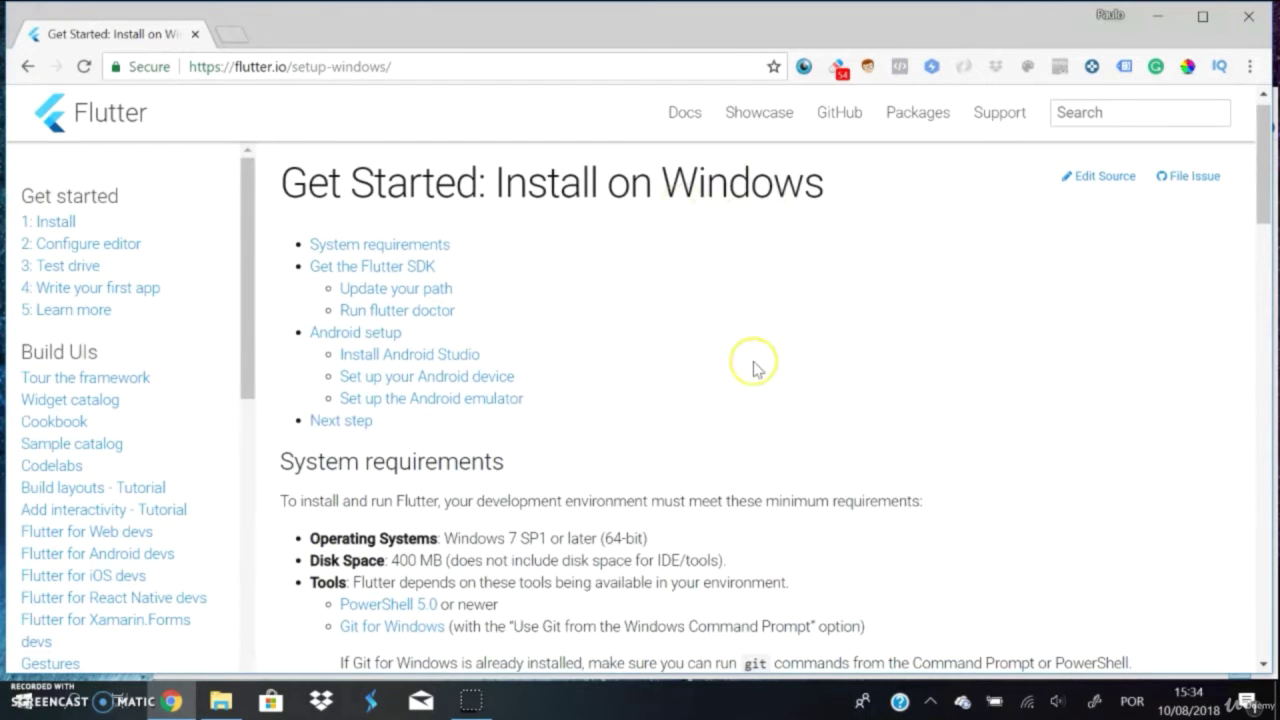
pyautogui.scroll(-1, 755, 368)
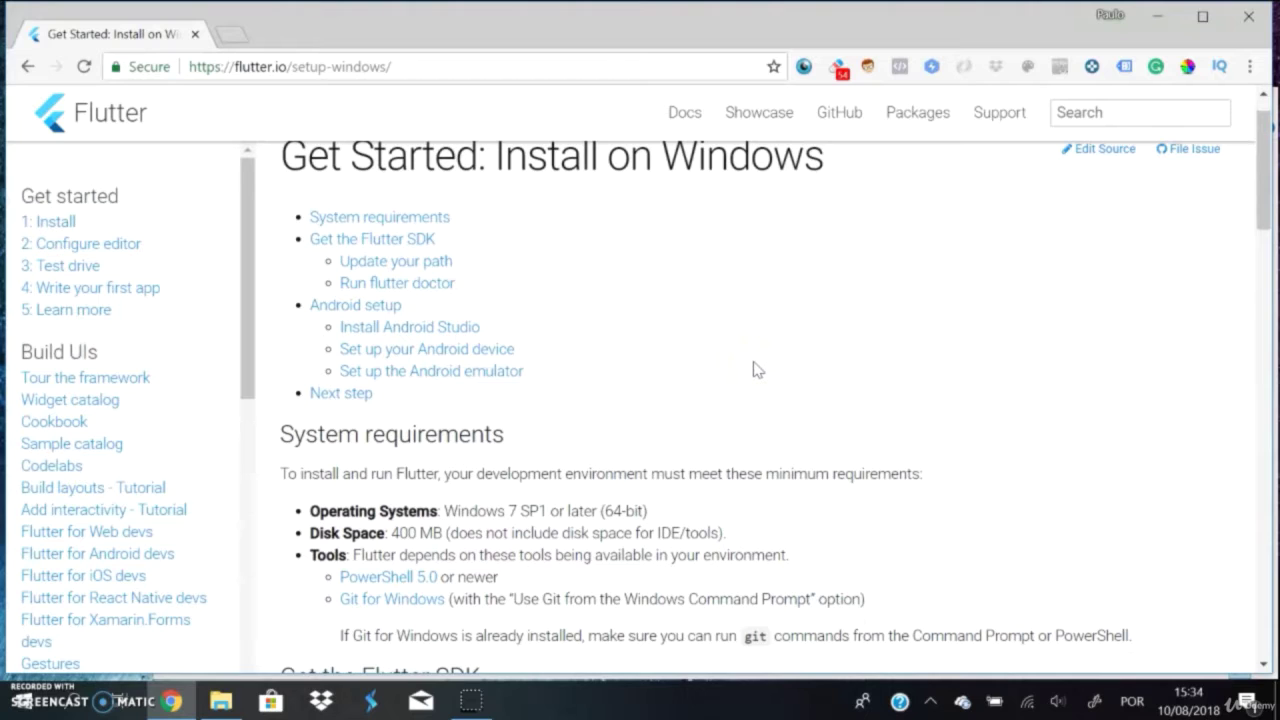
pyautogui.scroll(-1, 387, 435)
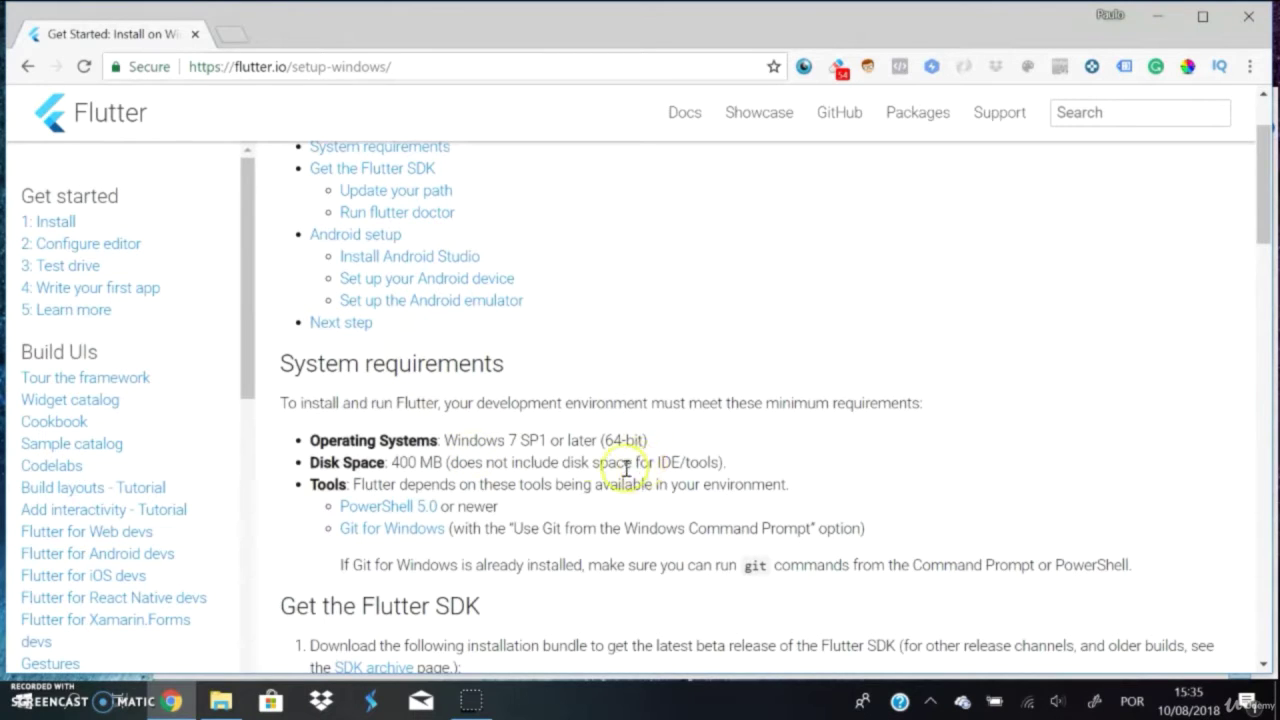
pyautogui.doubleClick(490, 440)
pyautogui.click(486, 425)
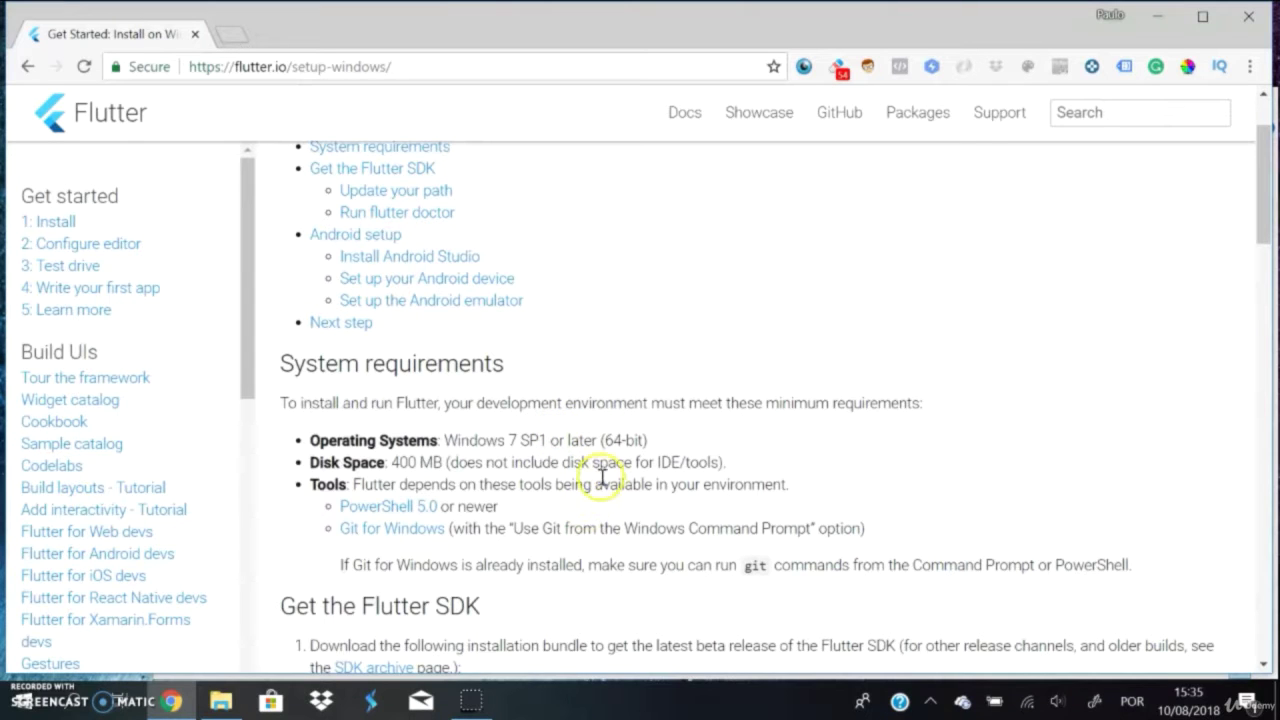
pyautogui.scroll(-1, 600, 460)
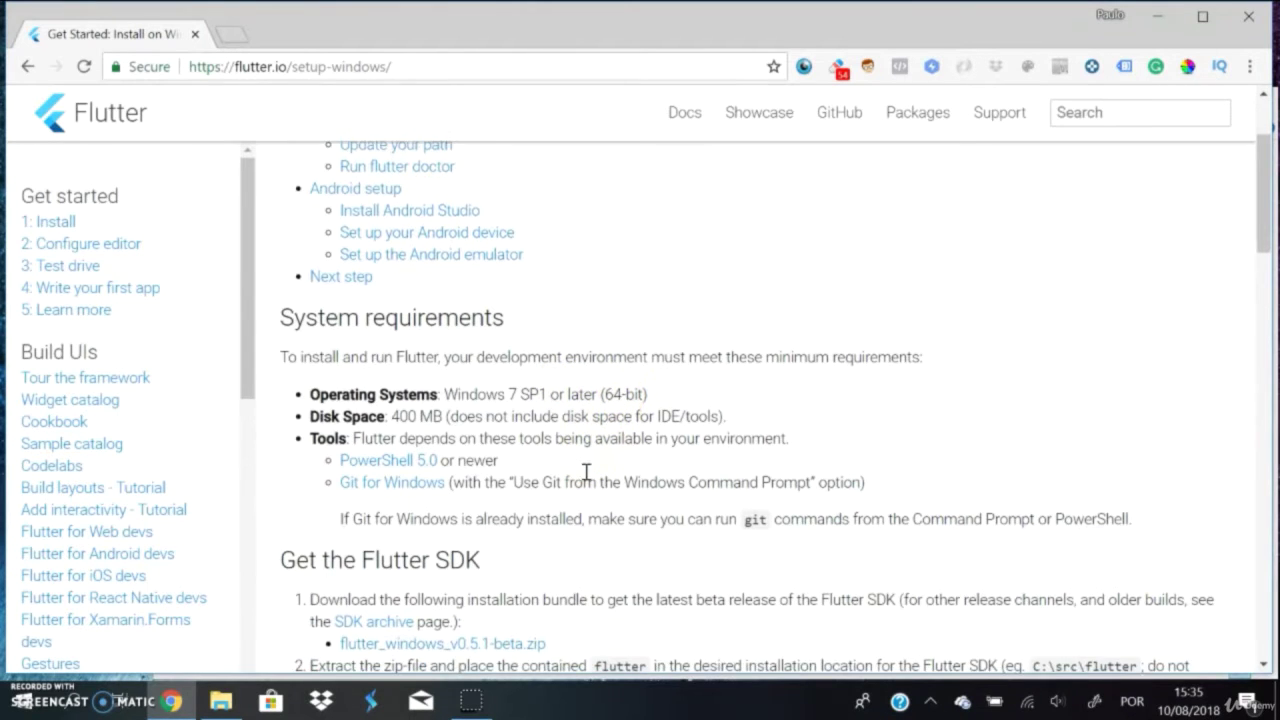
pyautogui.scroll(-1, 519, 420)
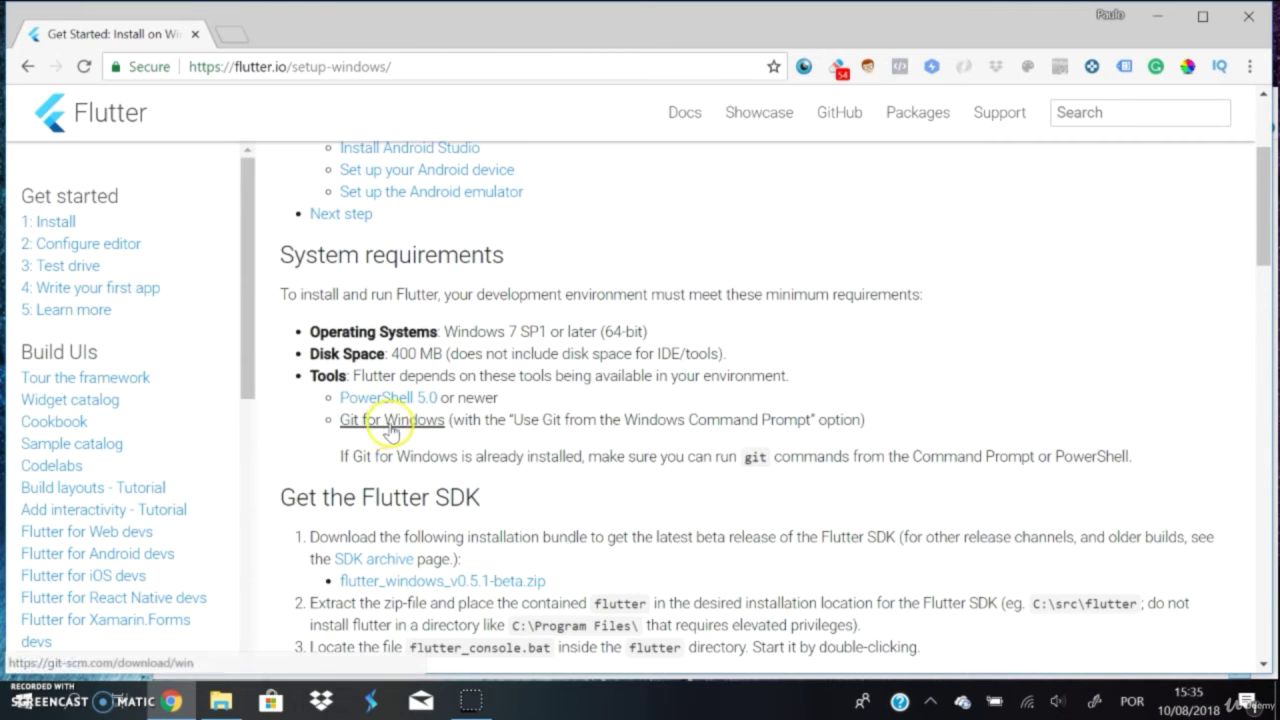
# Open the Git for Windows download page in a new tab and run the downloaded Git-2.18.0-64-bit.exe installer.
pyautogui.rightClick(388, 420)
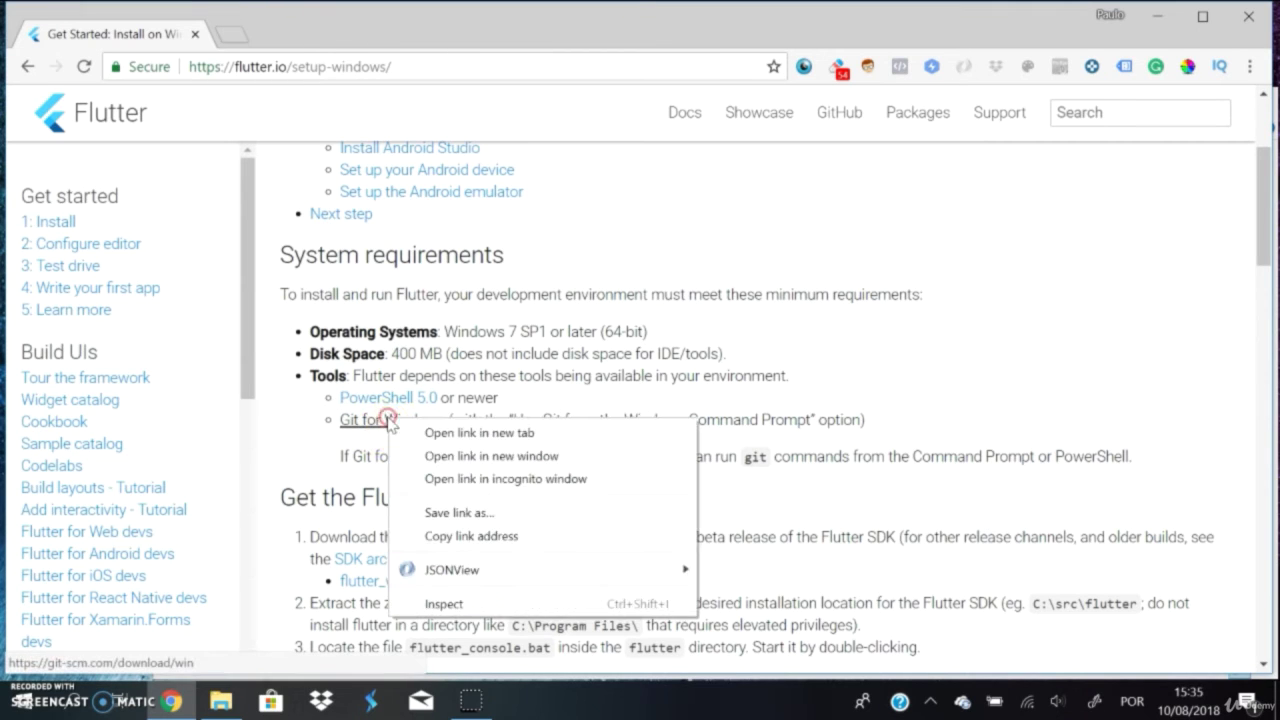
pyautogui.click(461, 434)
pyautogui.click(296, 38)
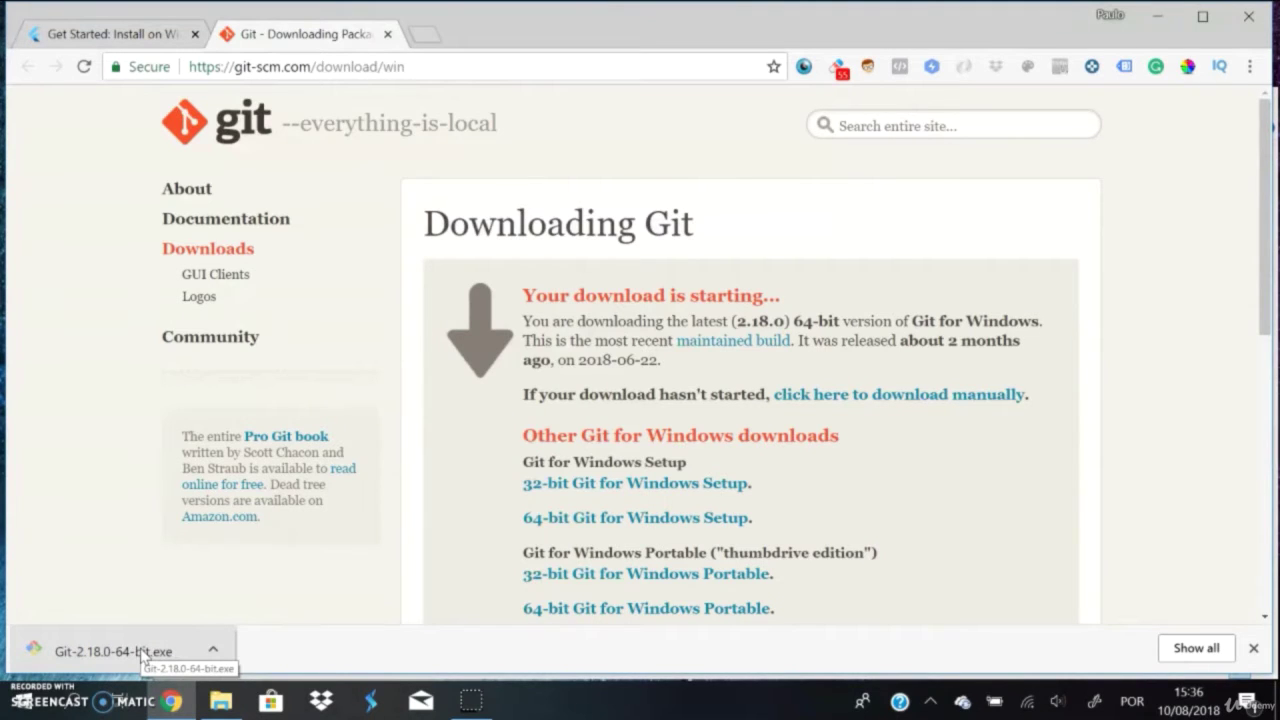
pyautogui.click(145, 652)
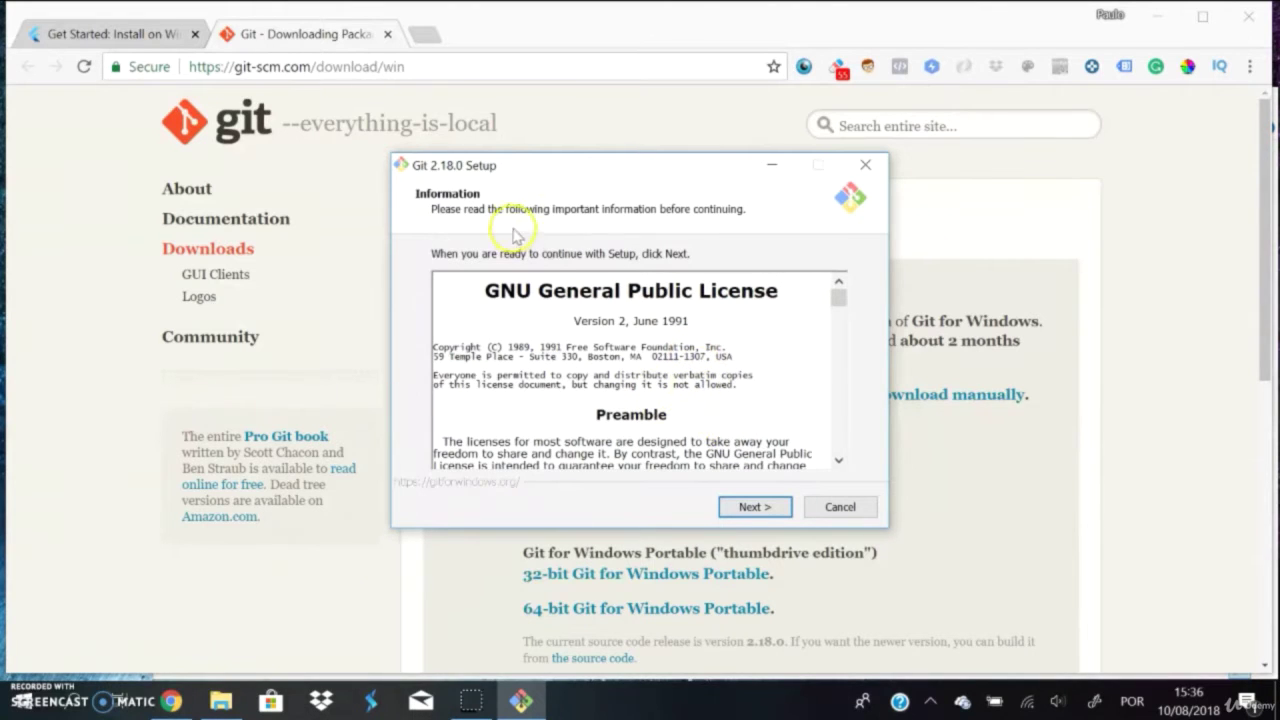
# Proceed past the Git license, keeping the destination C:\Program Files\Git and the default components.
pyautogui.scroll(-8, 641, 327)
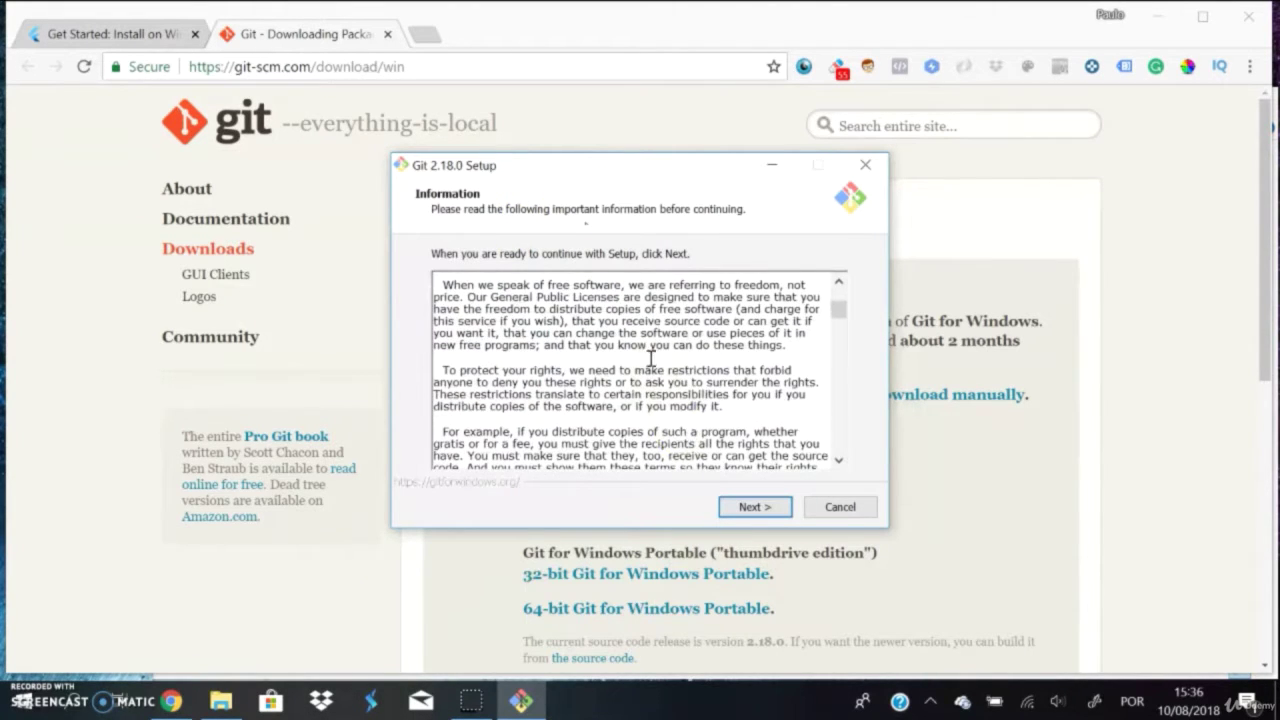
pyautogui.click(747, 509)
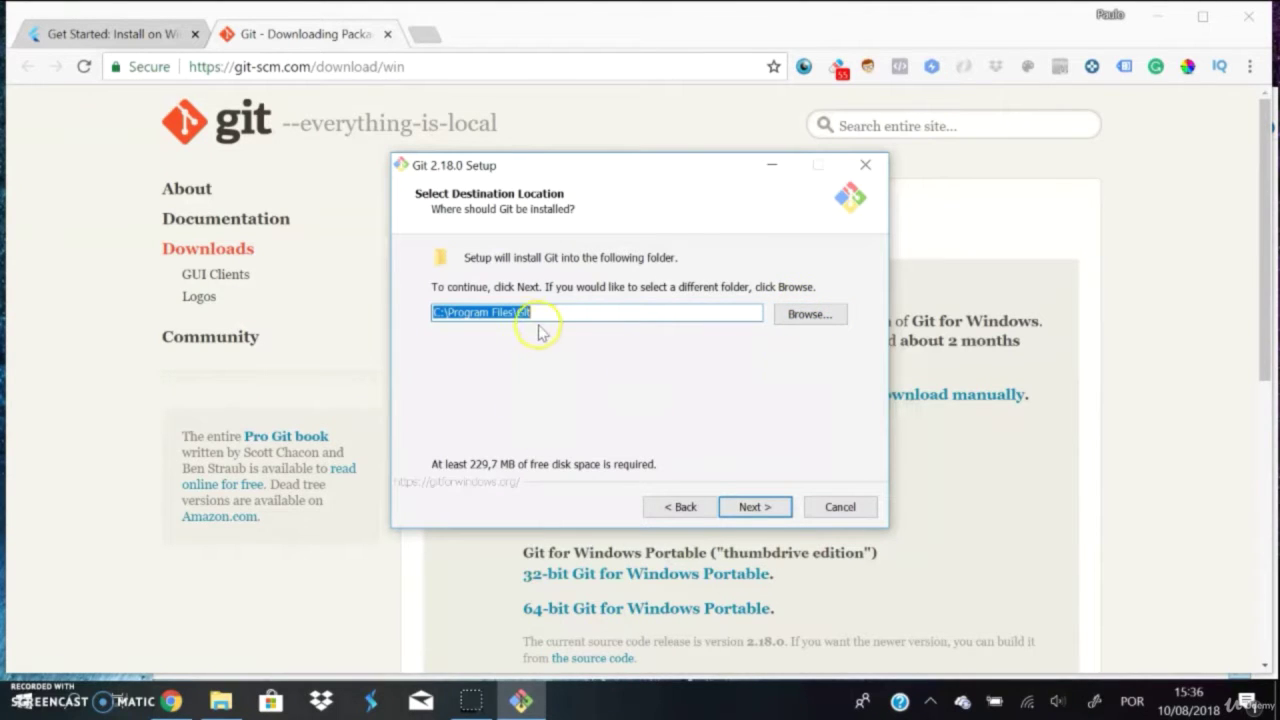
pyautogui.click(760, 510)
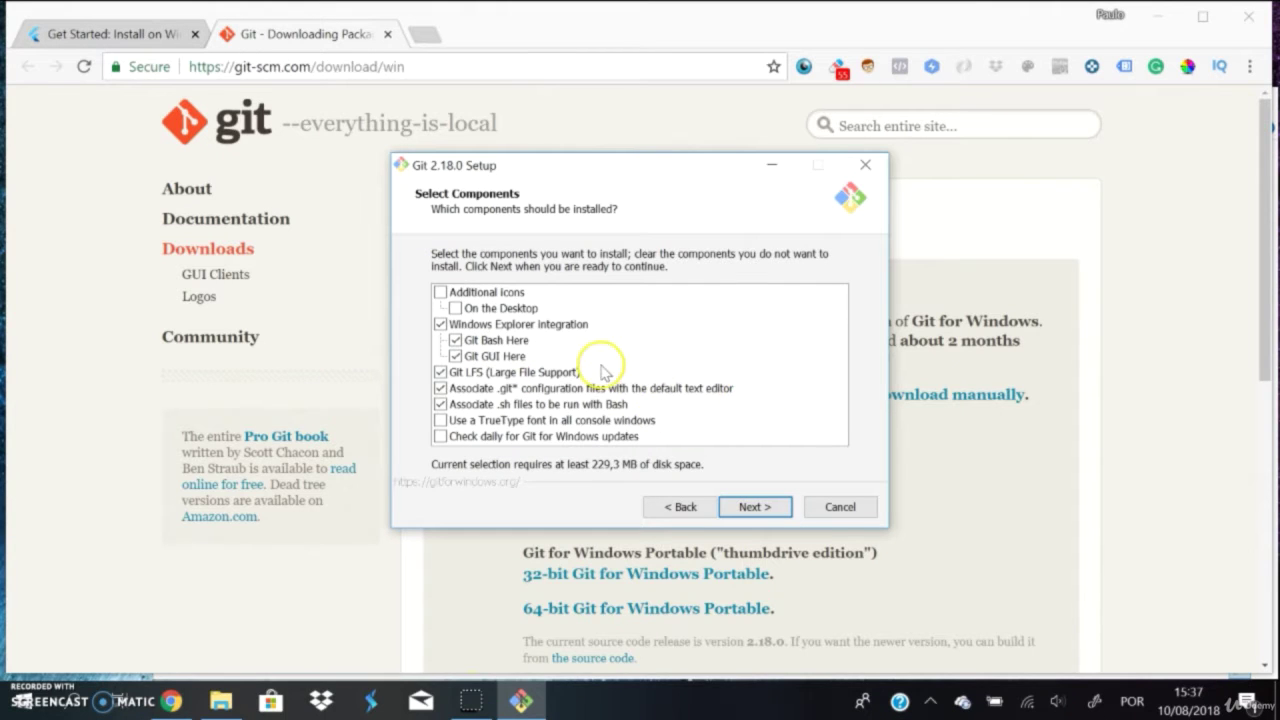
pyautogui.click(748, 508)
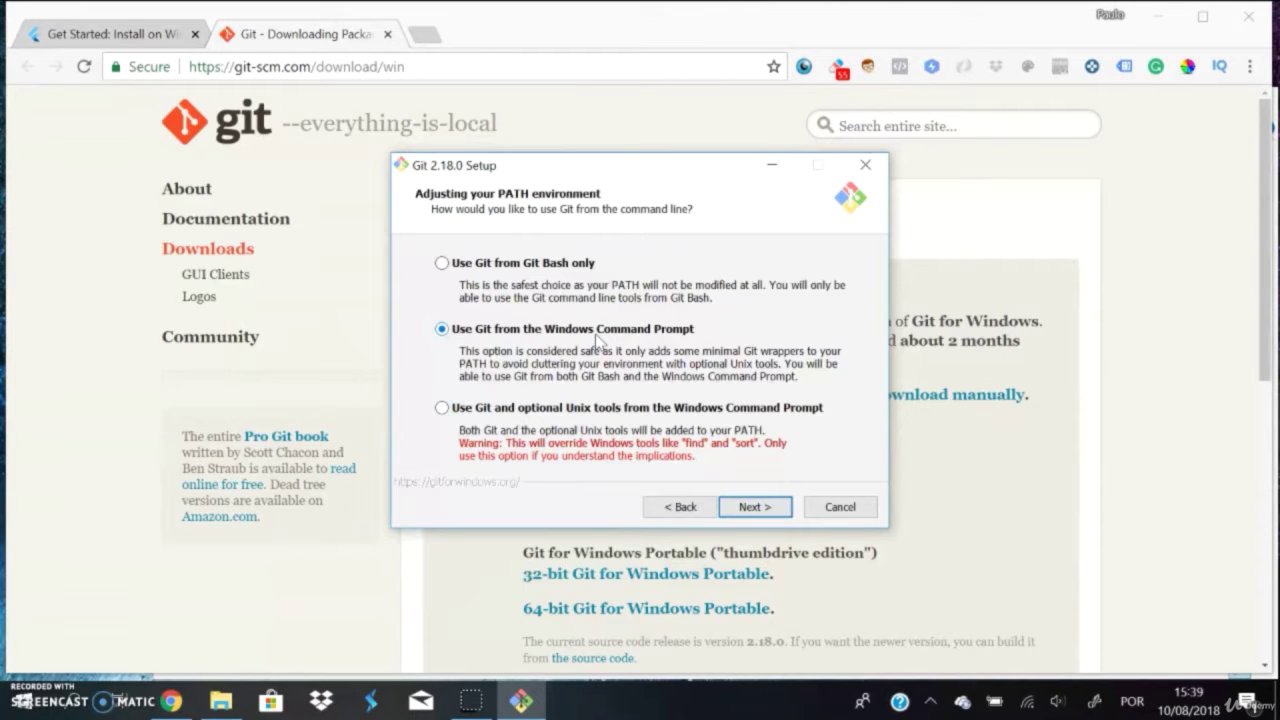
# Keep Git usable from the Windows Command Prompt with the OpenSSL library, accept the remaining defaults, and install it.
pyautogui.click(768, 508)
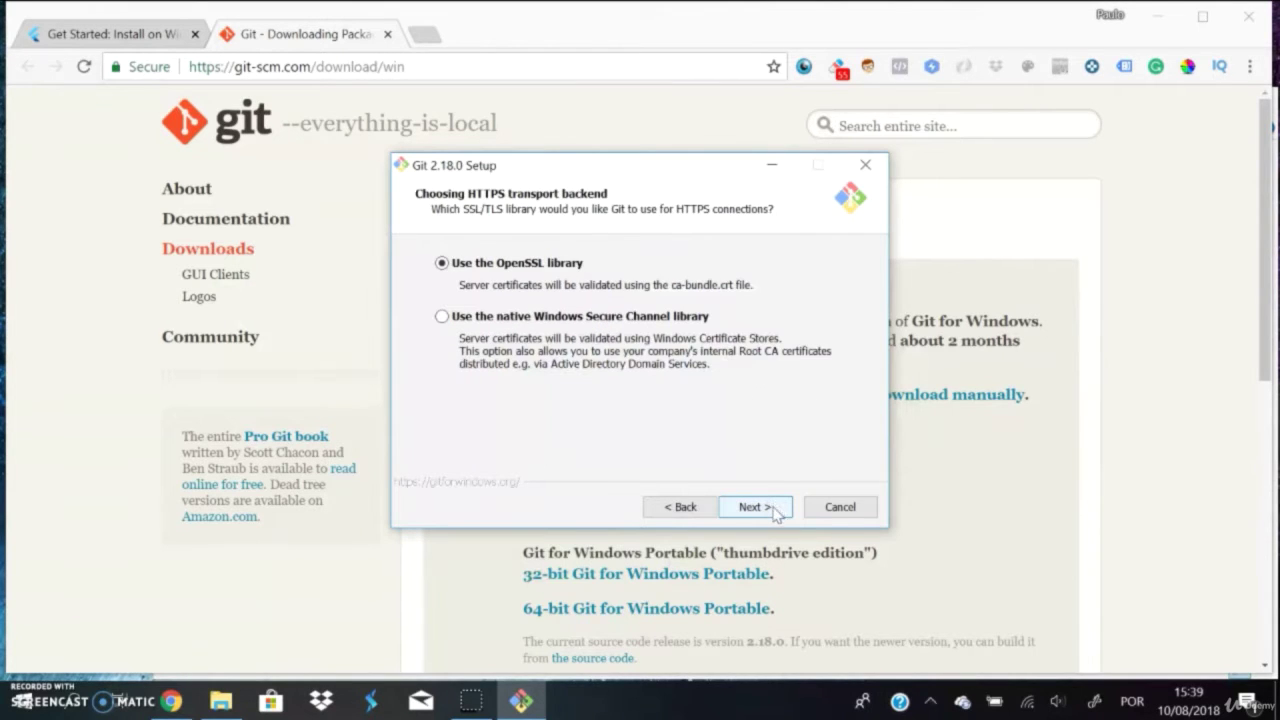
pyautogui.click(776, 510)
pyautogui.click(776, 510)
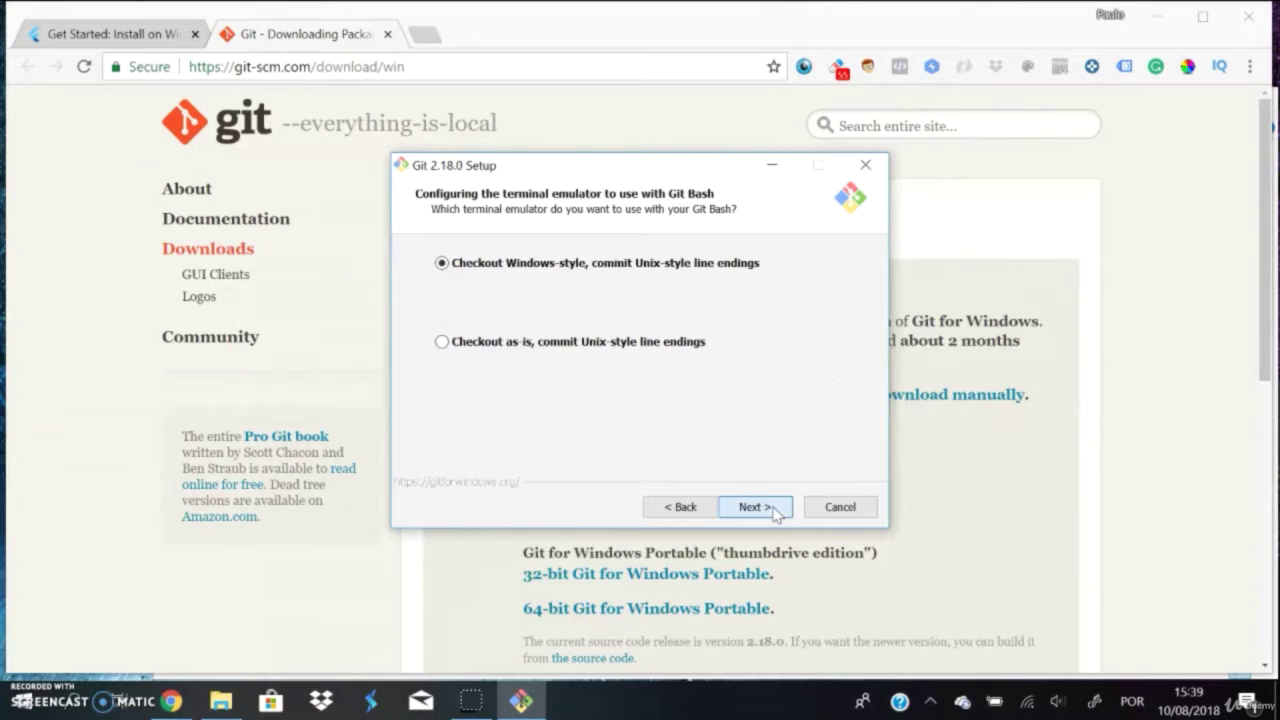
pyautogui.click(776, 510)
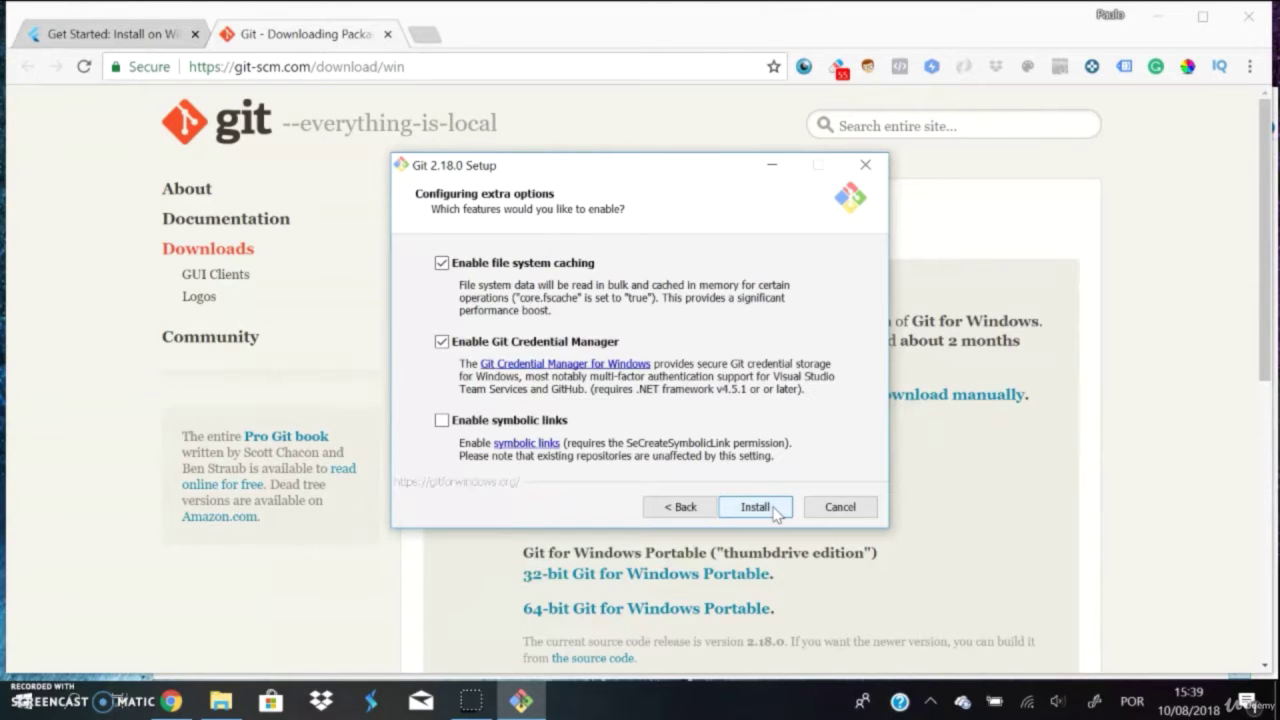
pyautogui.click(775, 510)
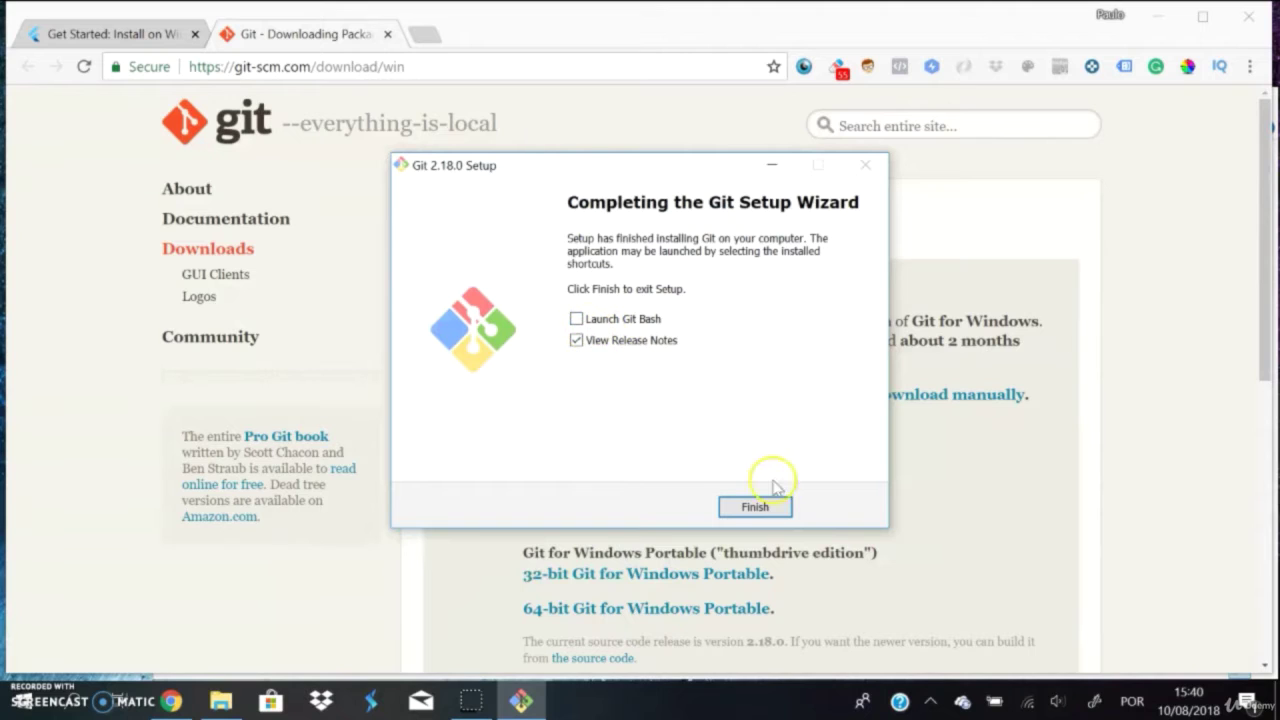
# Finish the Git setup wizard with the release notes option enabled and open the notes in Google Chrome.
pyautogui.click(762, 510)
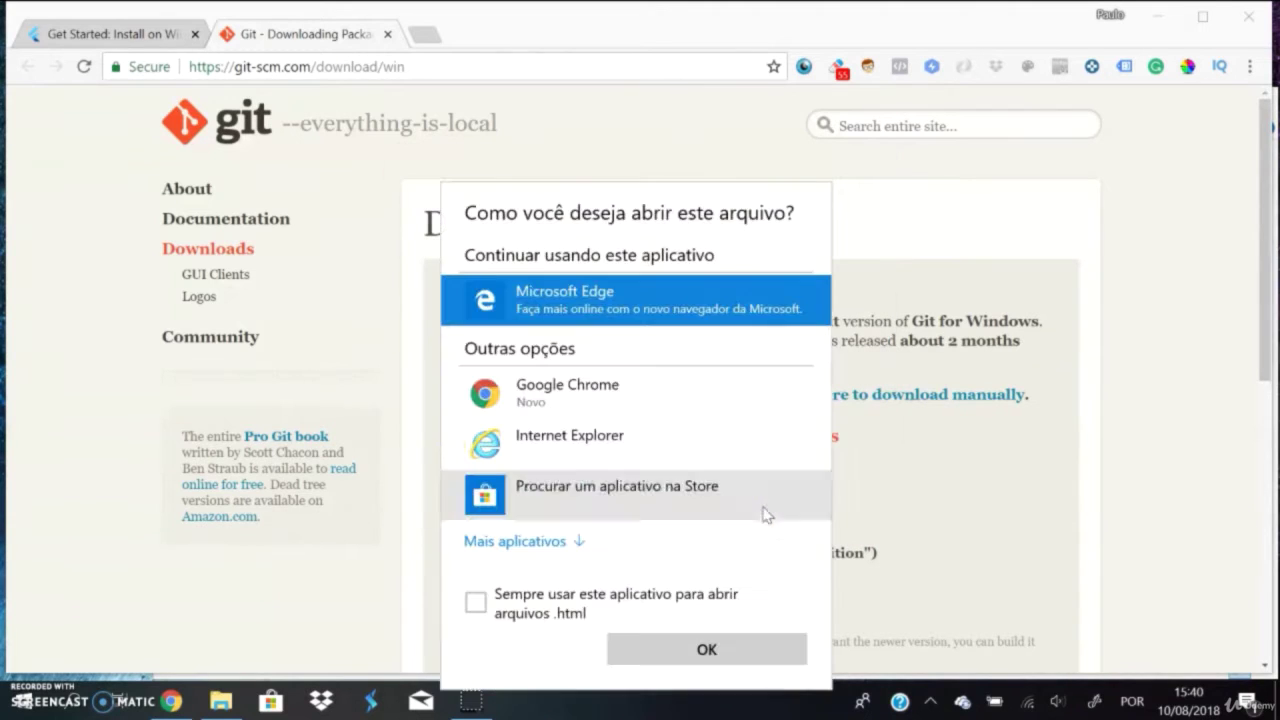
pyautogui.click(566, 394)
pyautogui.click(710, 655)
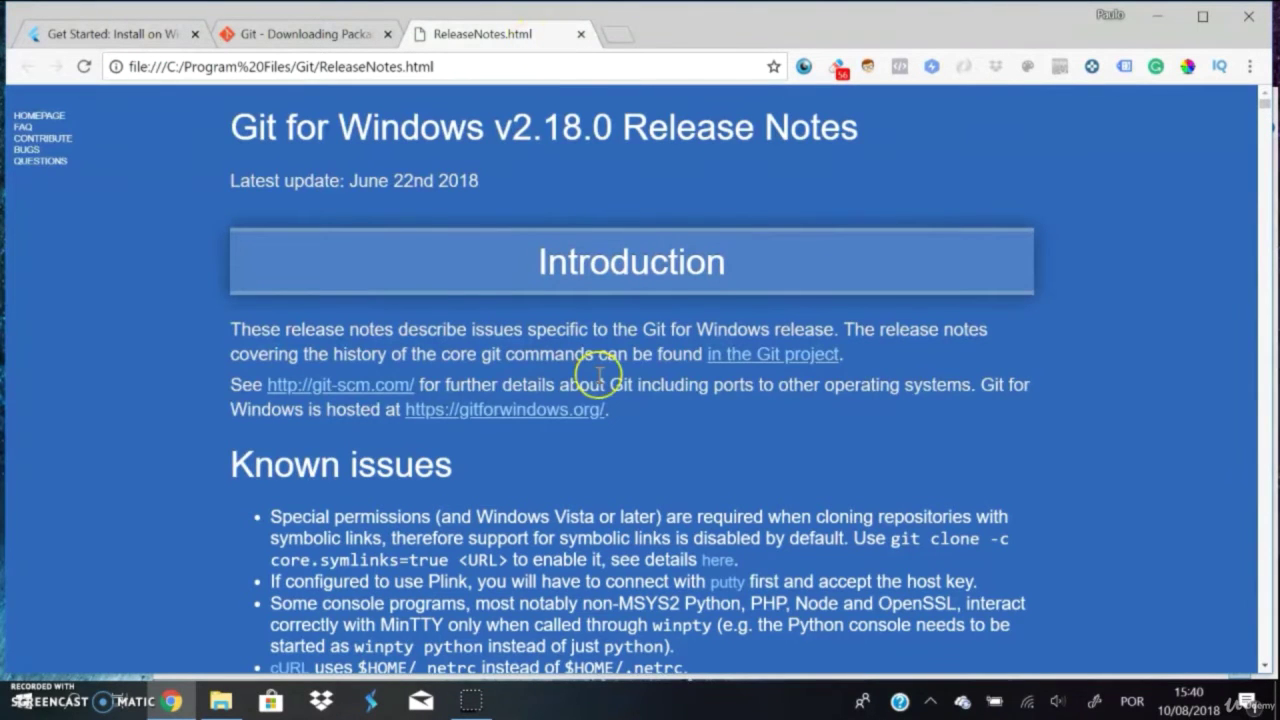
# Skim the Git for Windows release notes, close them, and return to the Flutter Windows installation guide.
pyautogui.scroll(-3, 600, 376)
pyautogui.scroll(2, 623, 480)
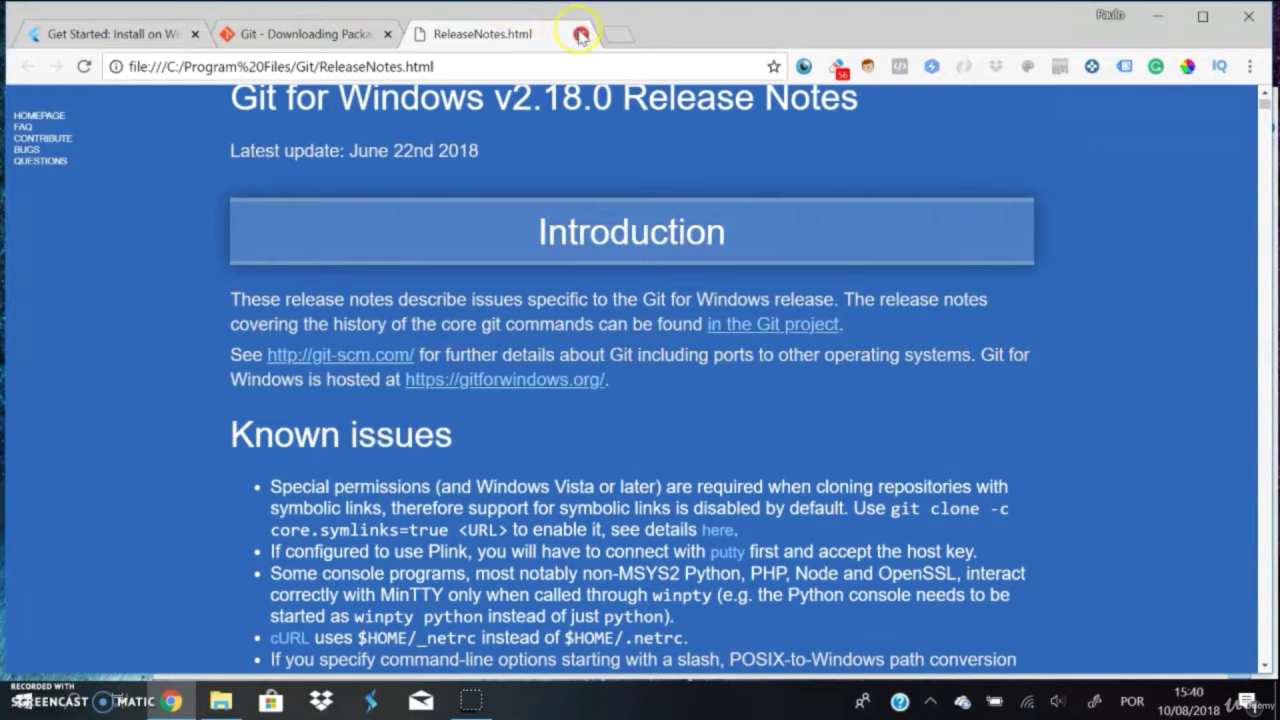
pyautogui.scroll(-5, 688, 494)
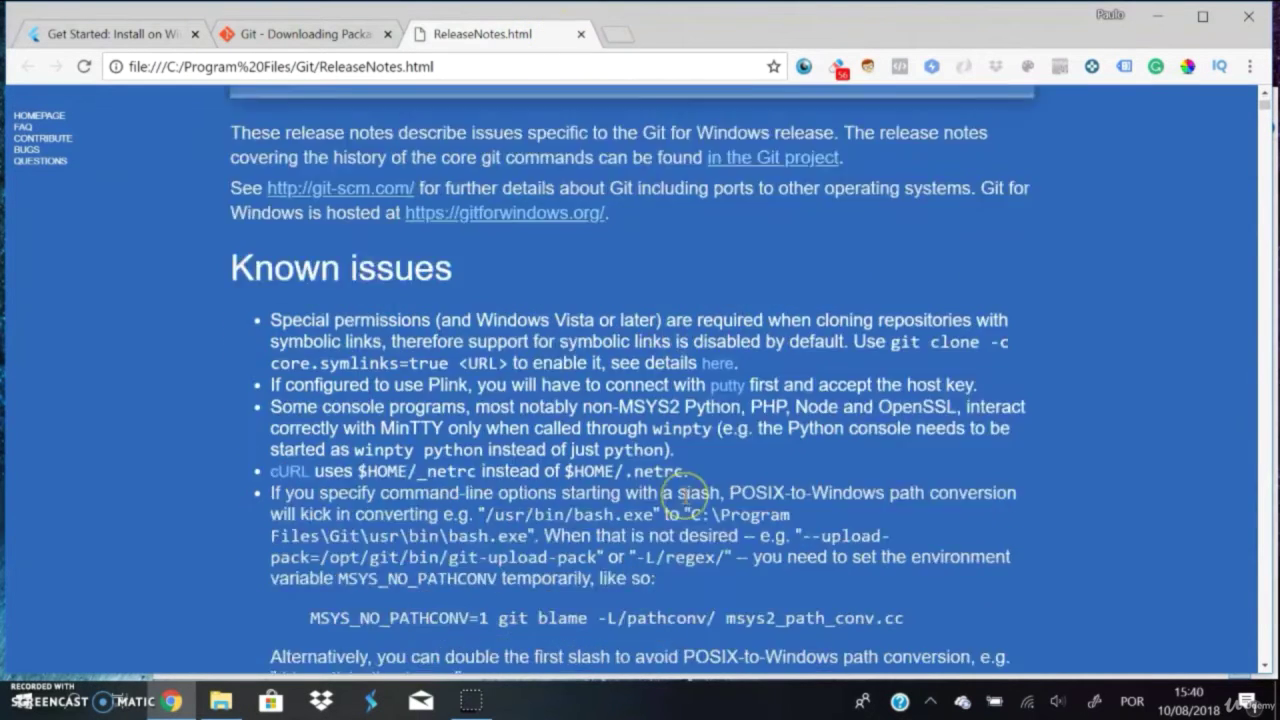
pyautogui.scroll(6, 685, 495)
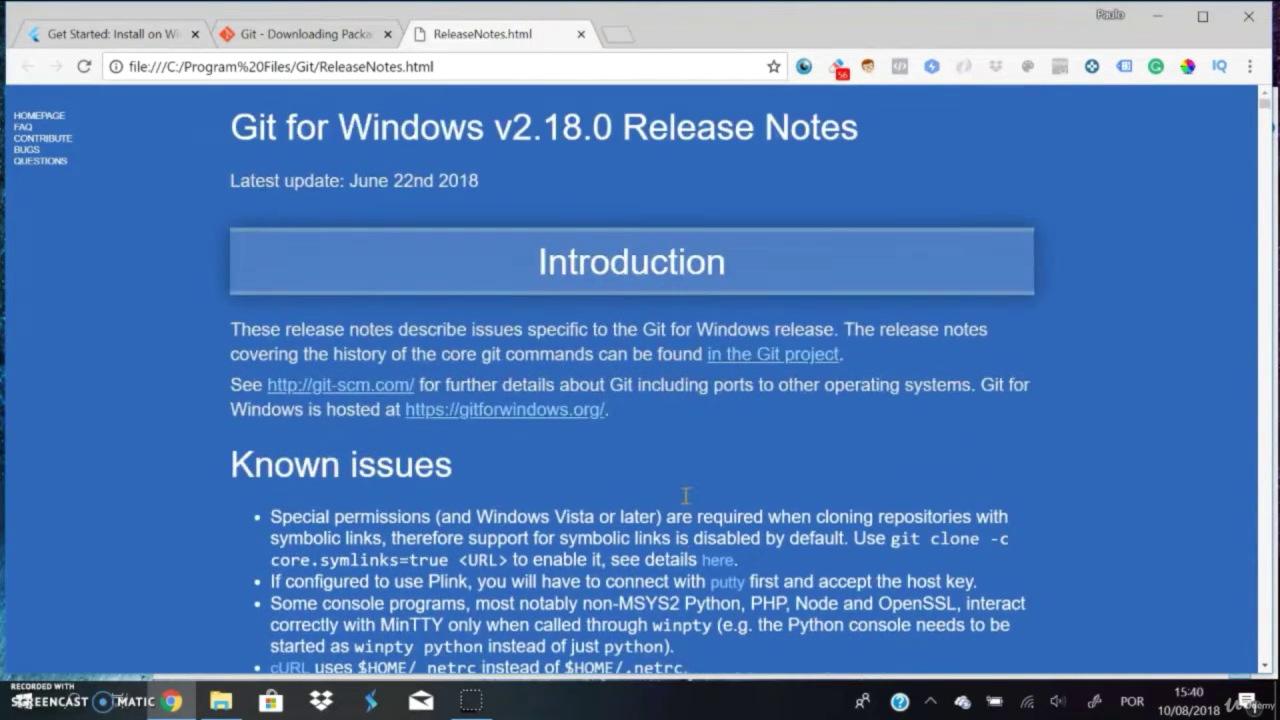
pyautogui.click(577, 35)
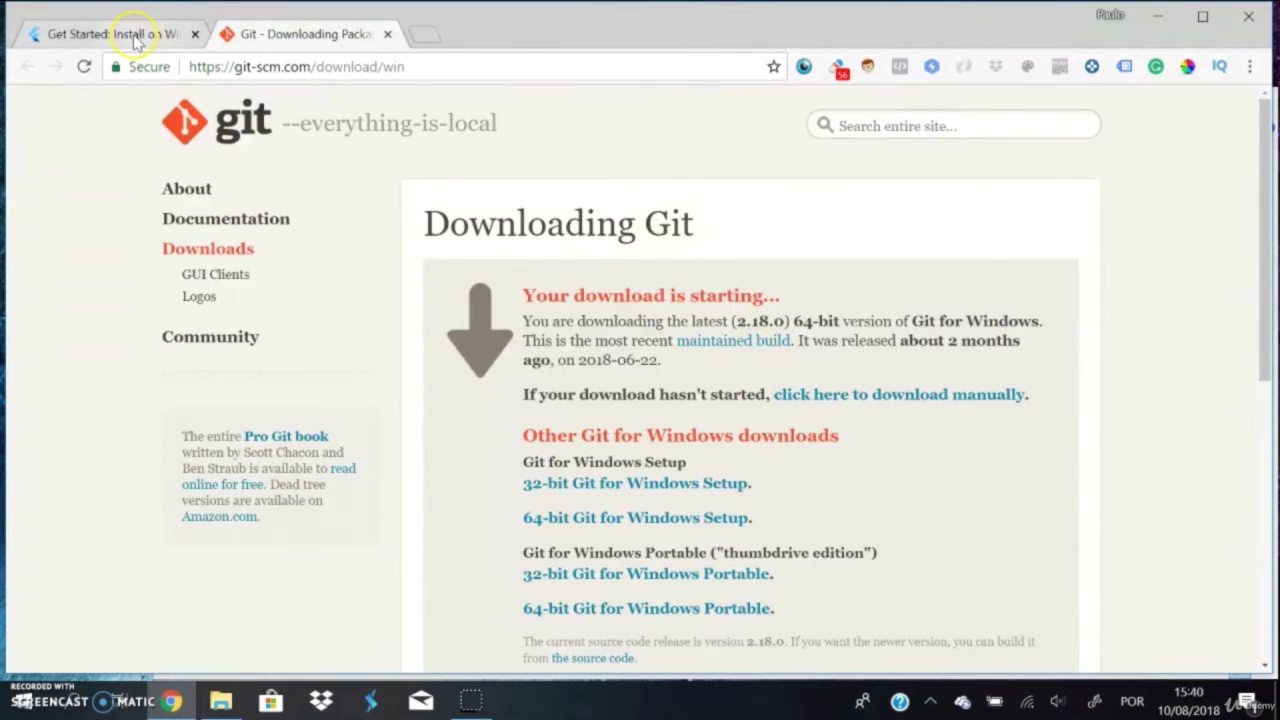
pyautogui.click(130, 34)
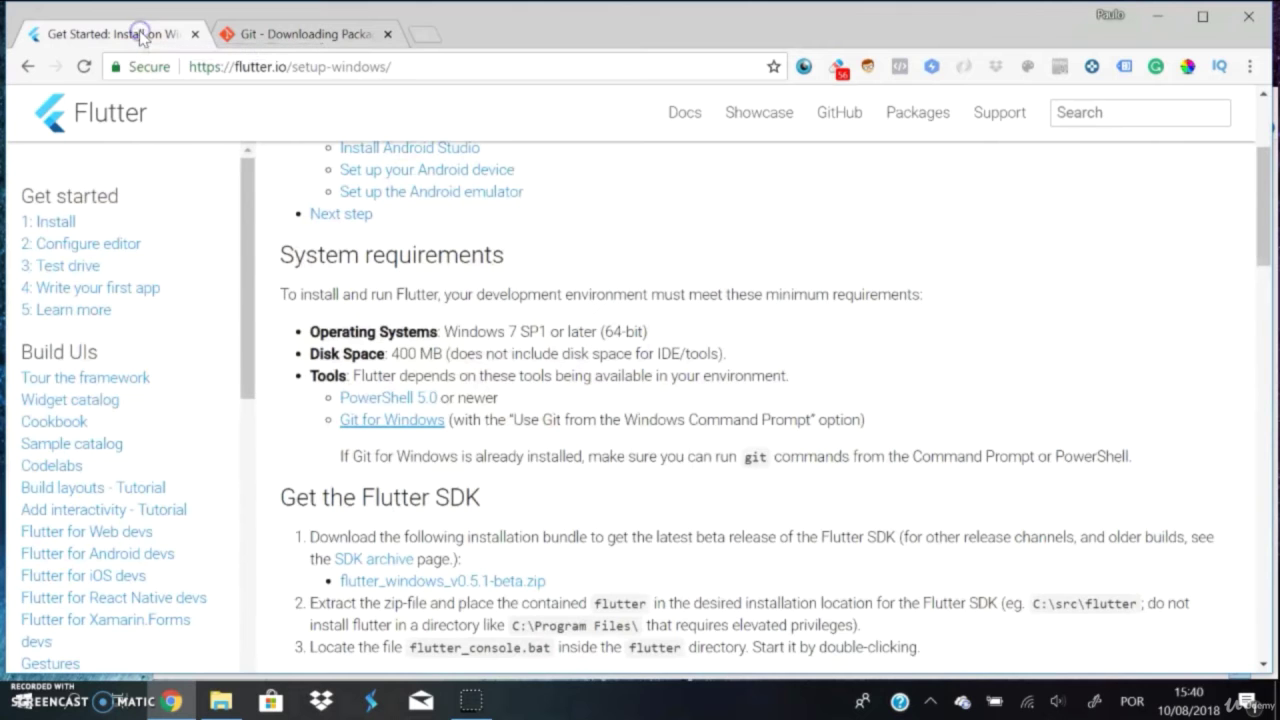
# Download the Flutter SDK bundle flutter_windows_v0.5.1-beta.zip from the installation guide.
pyautogui.scroll(-3, 525, 470)
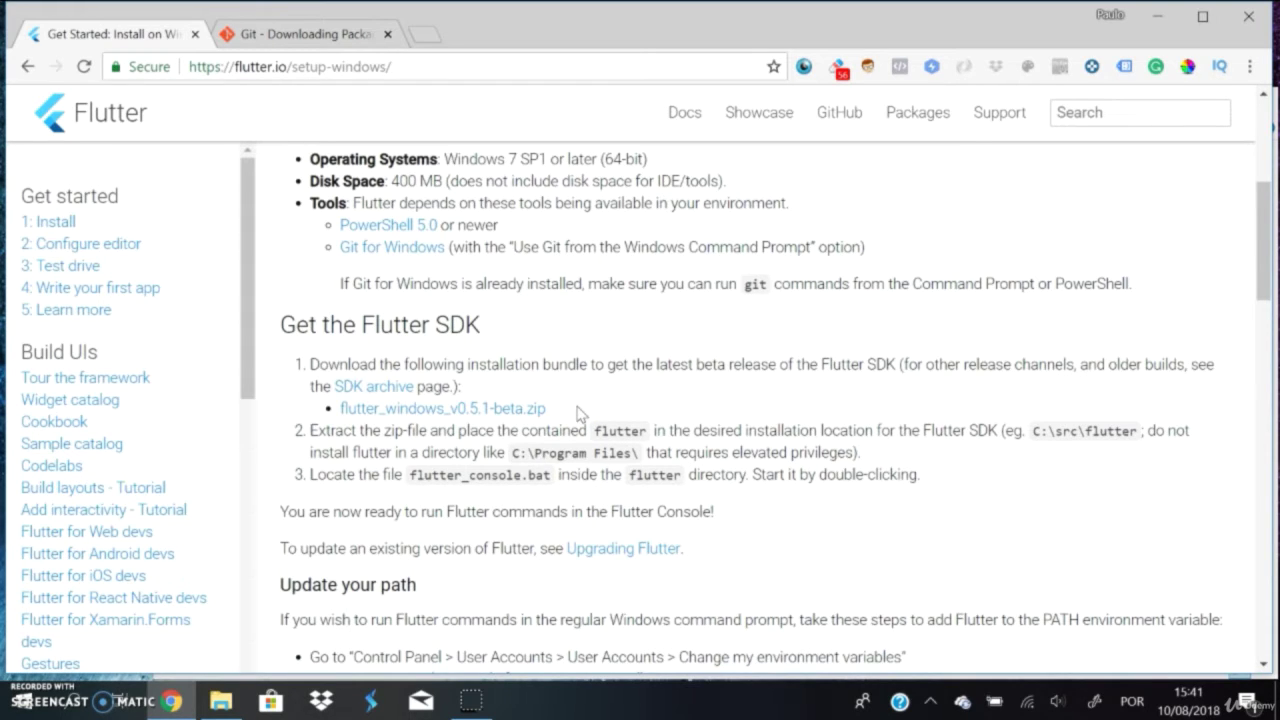
pyautogui.scroll(1, 578, 414)
pyautogui.click(552, 427)
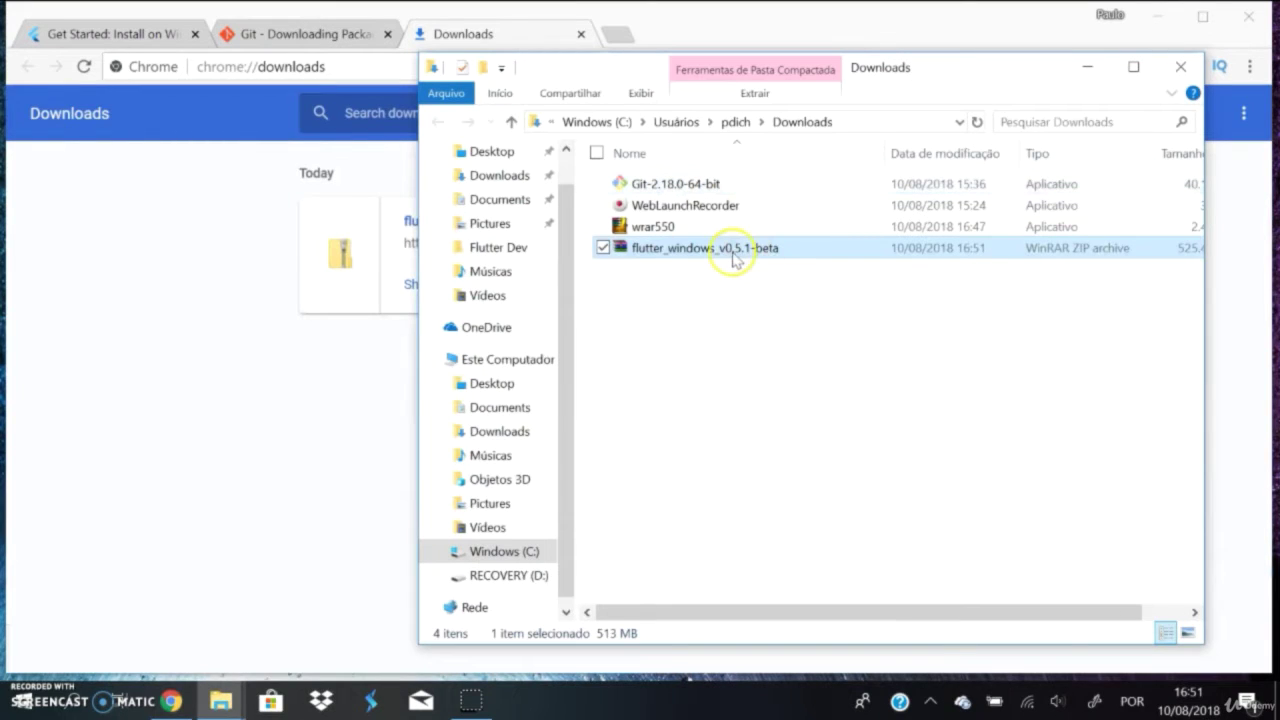
# Open the downloaded Flutter archive in WinRAR, extract its flutter folder to C:\Flutter Dev, and close the archive.
pyautogui.doubleClick(742, 252)
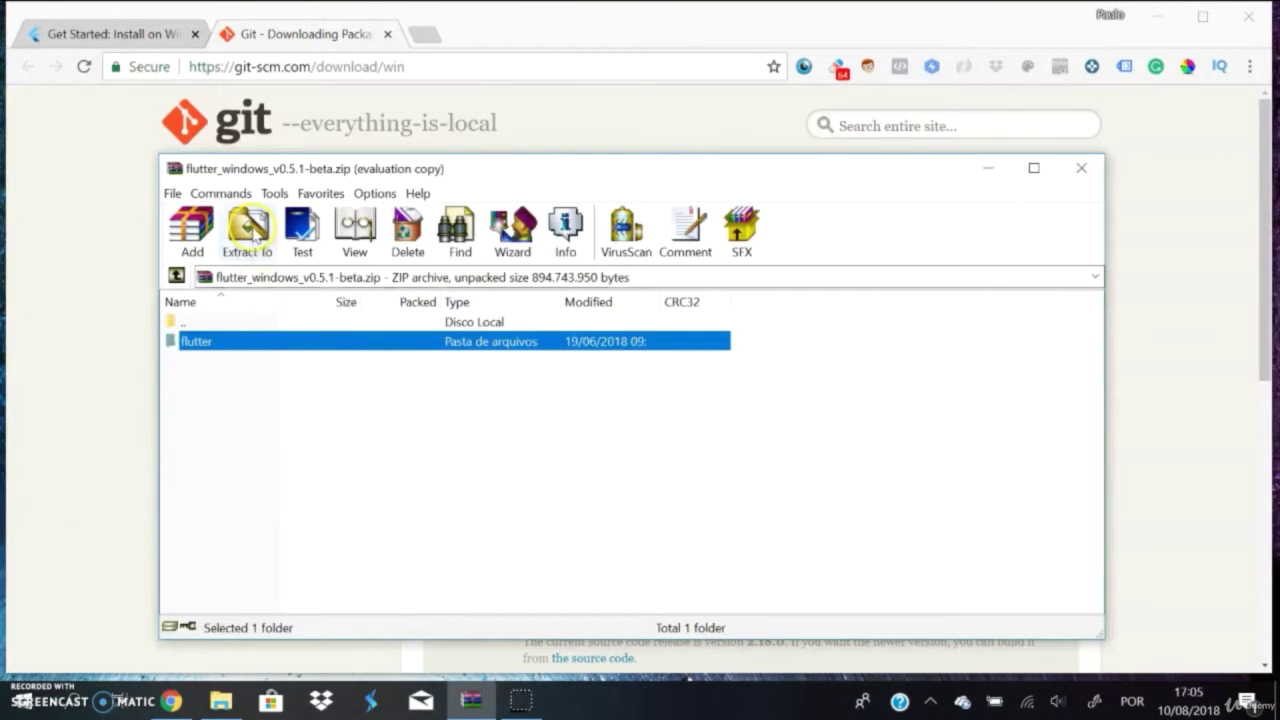
pyautogui.click(248, 230)
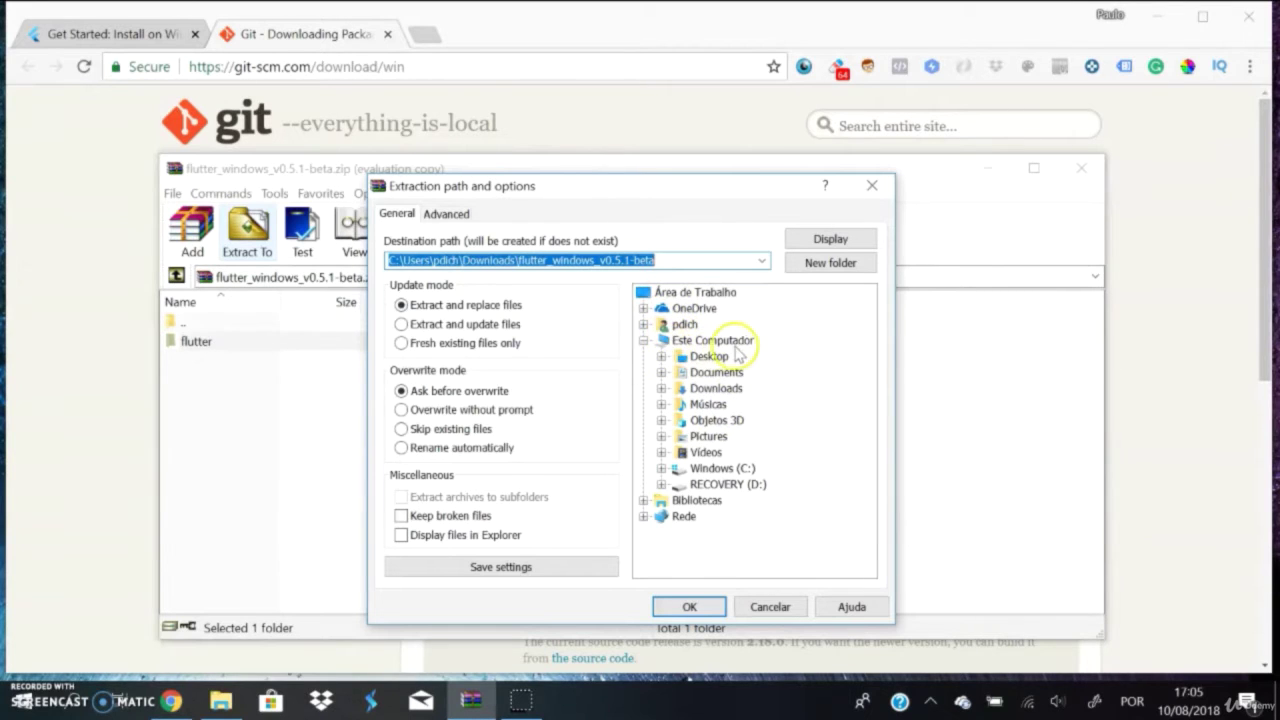
pyautogui.click(733, 420)
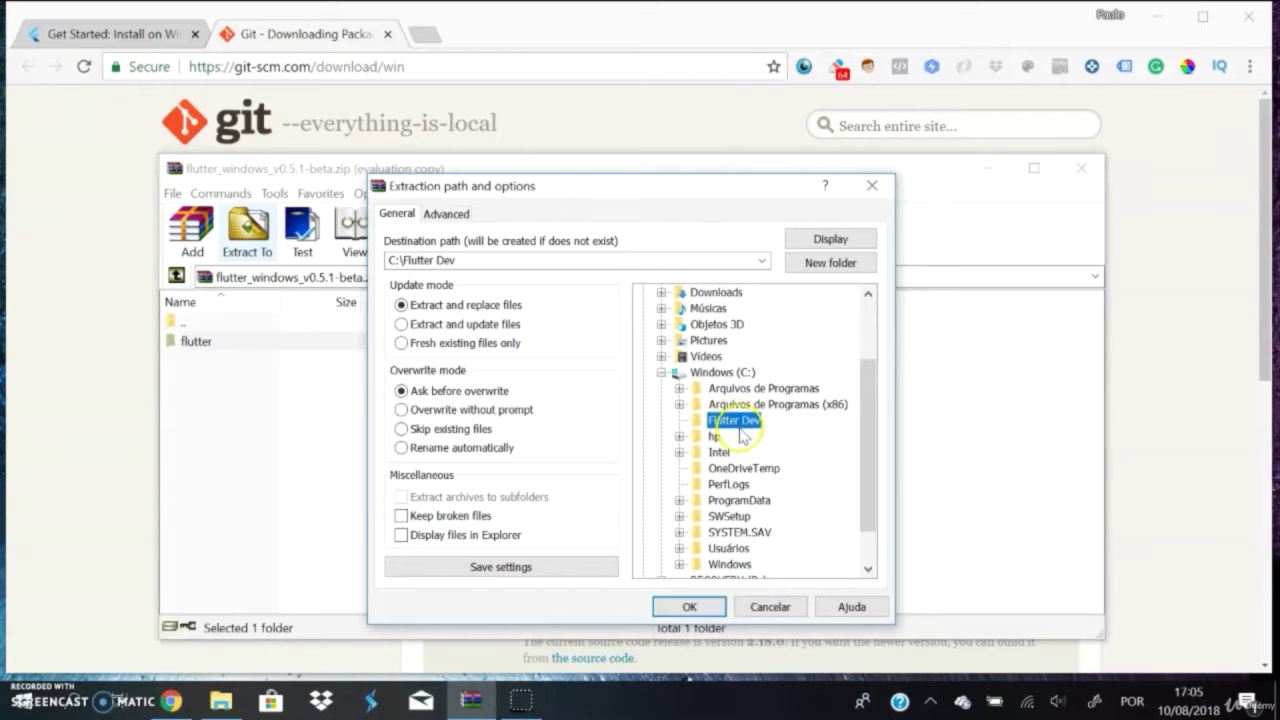
pyautogui.click(692, 606)
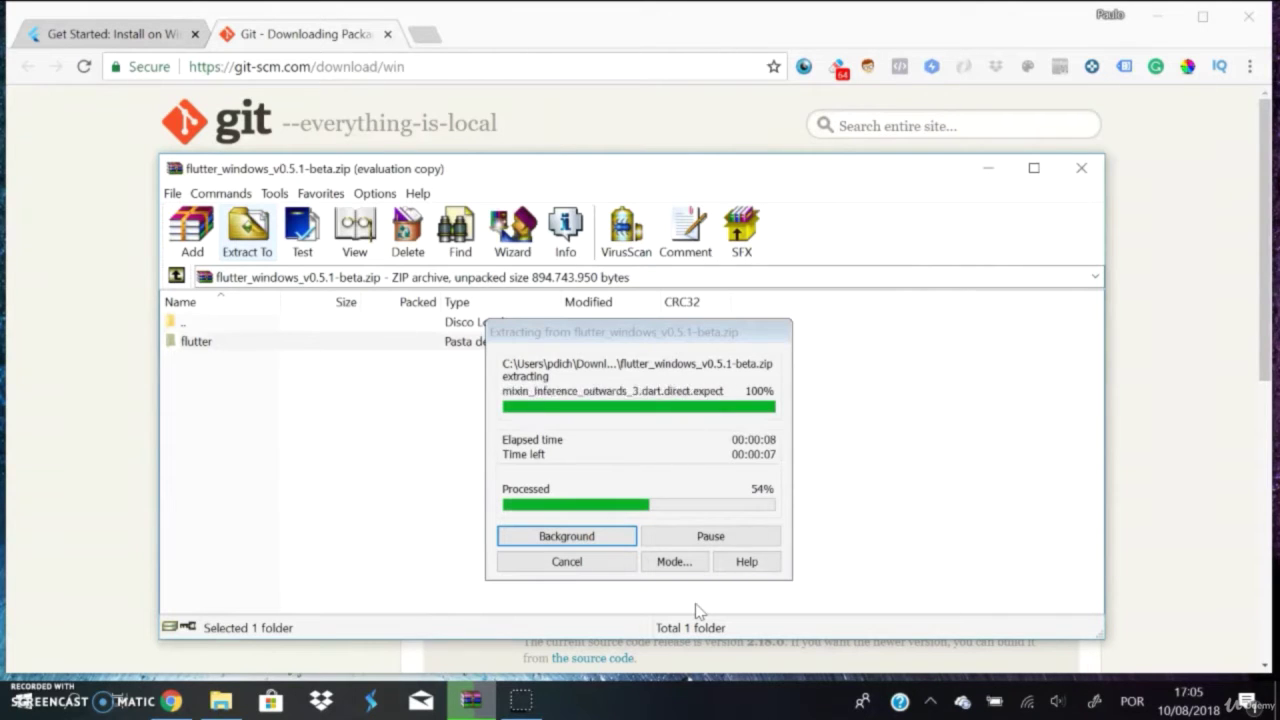
pyautogui.click(240, 655)
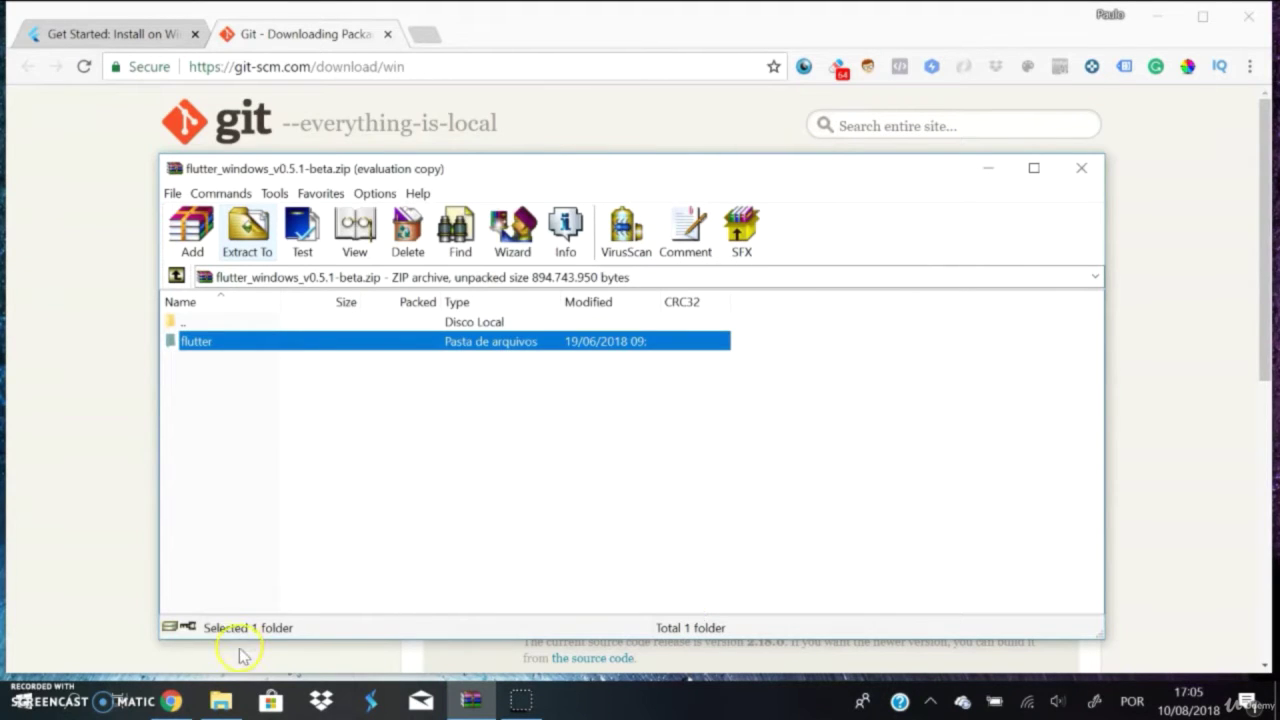
pyautogui.click(1081, 167)
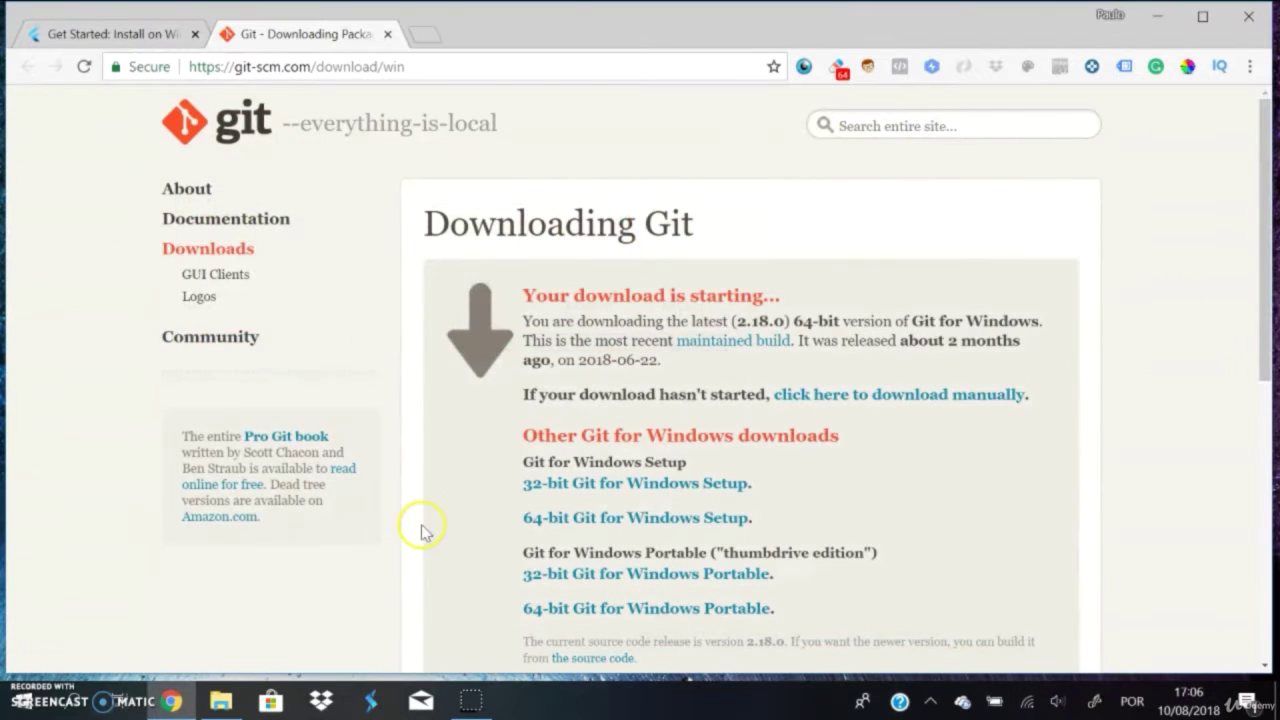
# Switch to File Explorer and open the extracted flutter folder inside C:\Flutter Dev.
pyautogui.click(220, 702)
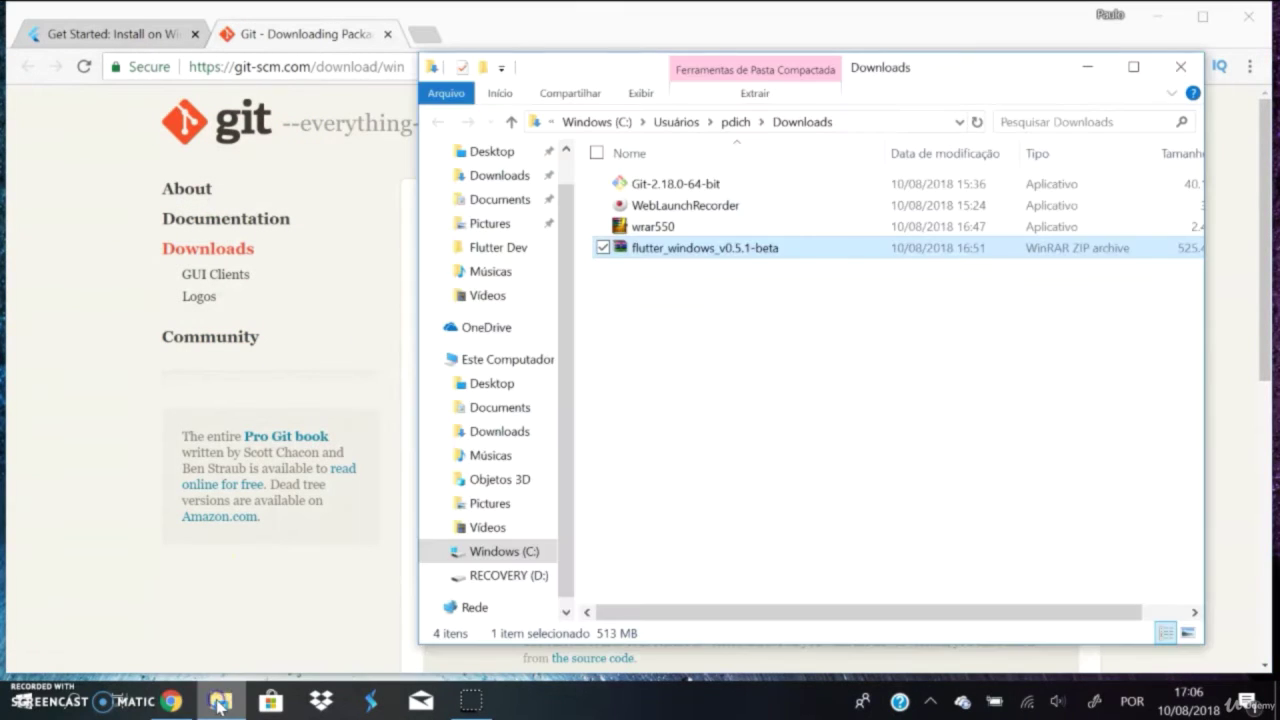
pyautogui.click(437, 551)
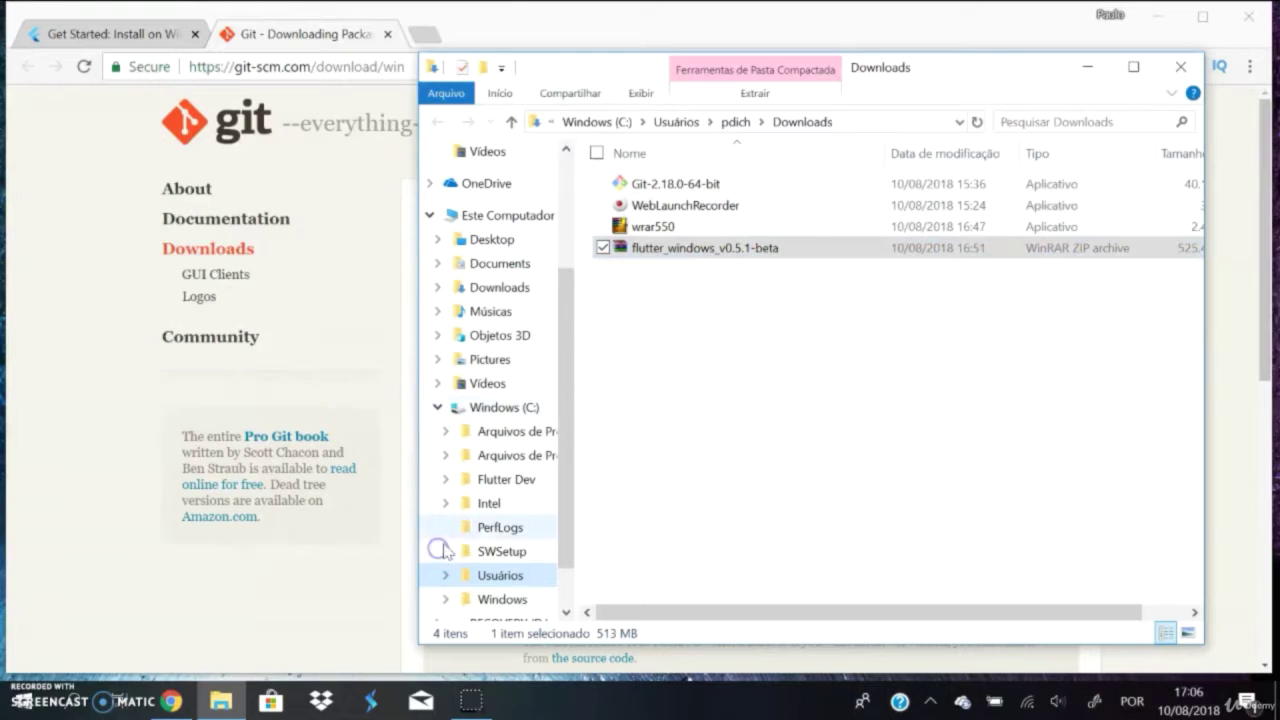
pyautogui.click(446, 479)
pyautogui.doubleClick(499, 482)
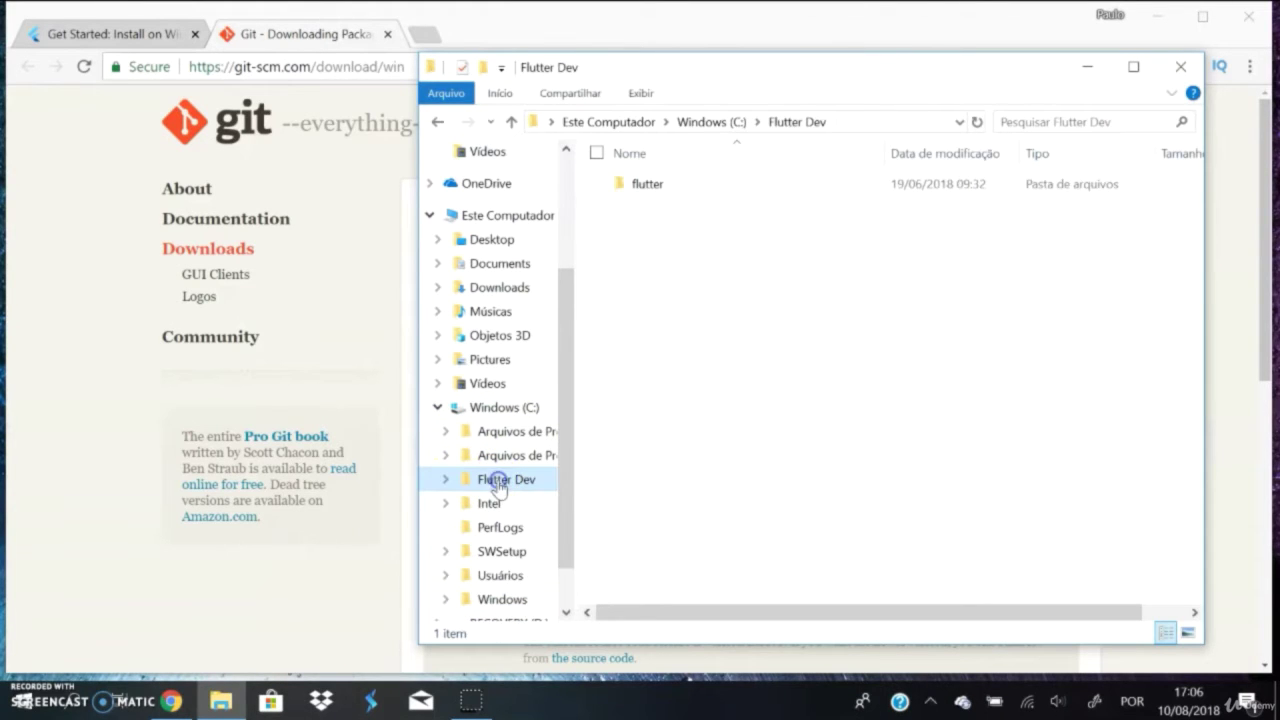
pyautogui.doubleClick(645, 186)
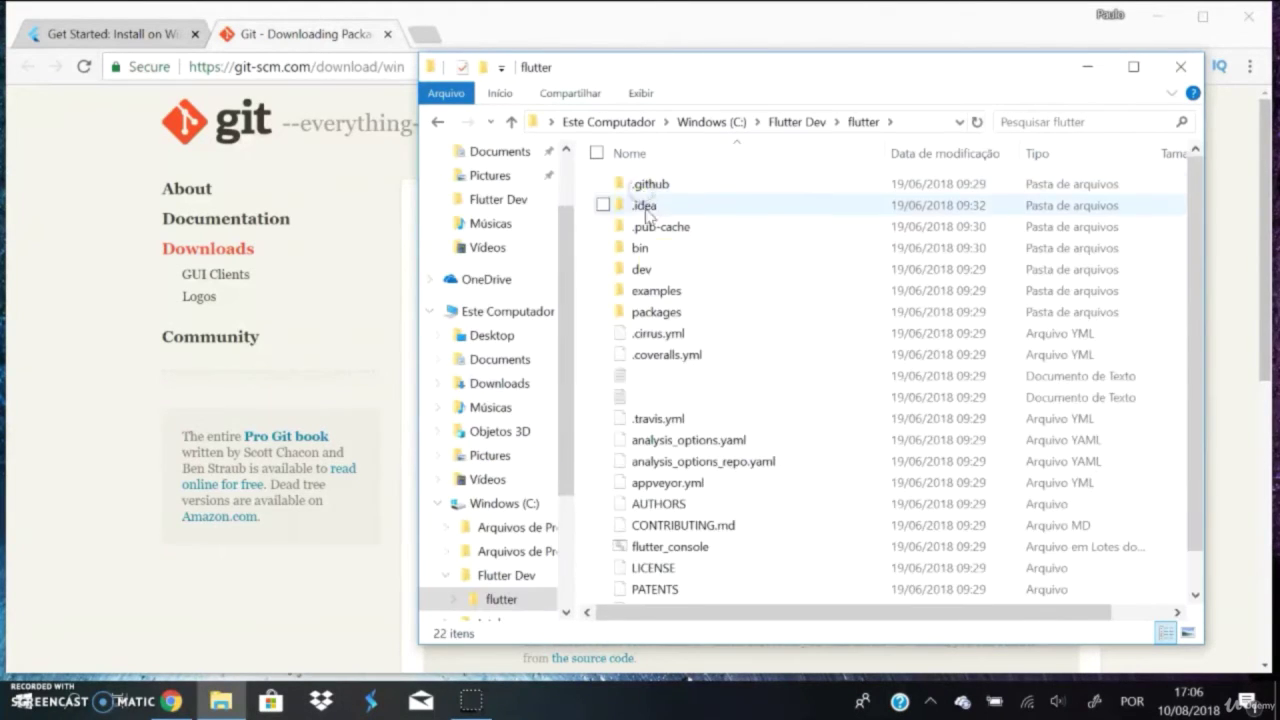
# Open the bin folder of the Flutter SDK and copy its full path, C:\Flutter Dev\flutter\bin.
pyautogui.scroll(-1, 697, 368)
pyautogui.scroll(1, 697, 368)
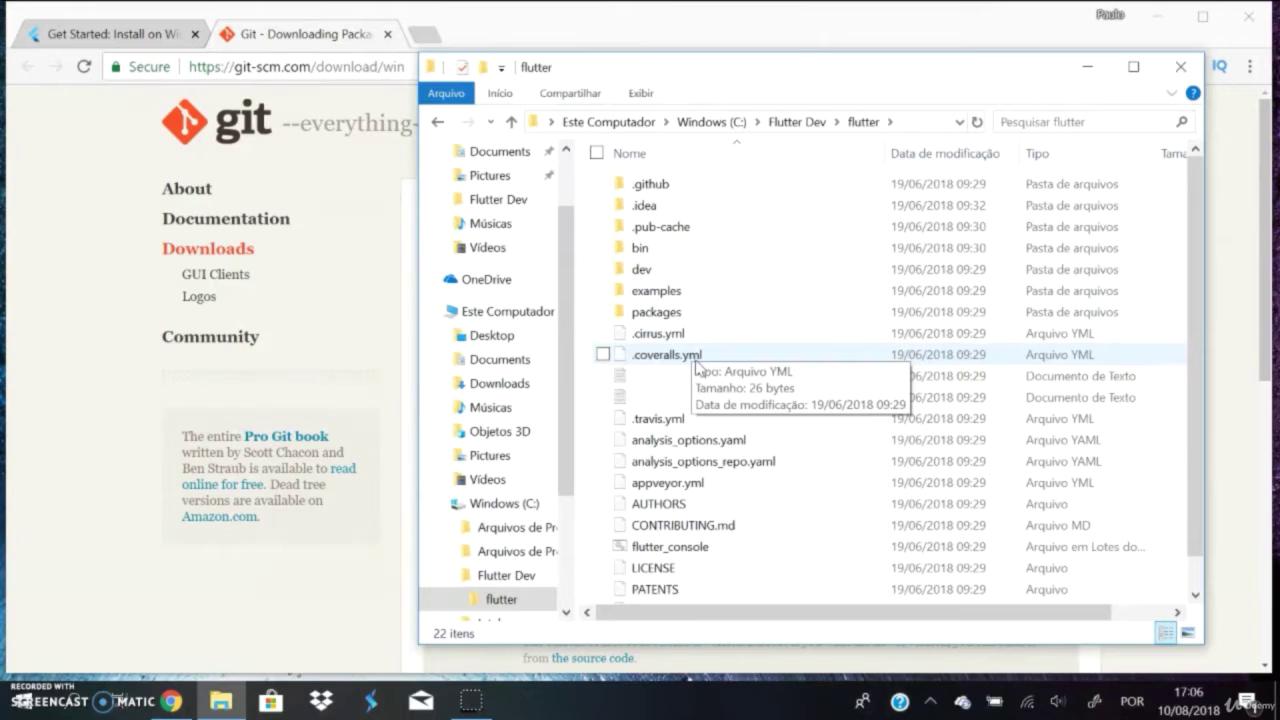
pyautogui.scroll(-1, 823, 297)
pyautogui.doubleClick(645, 206)
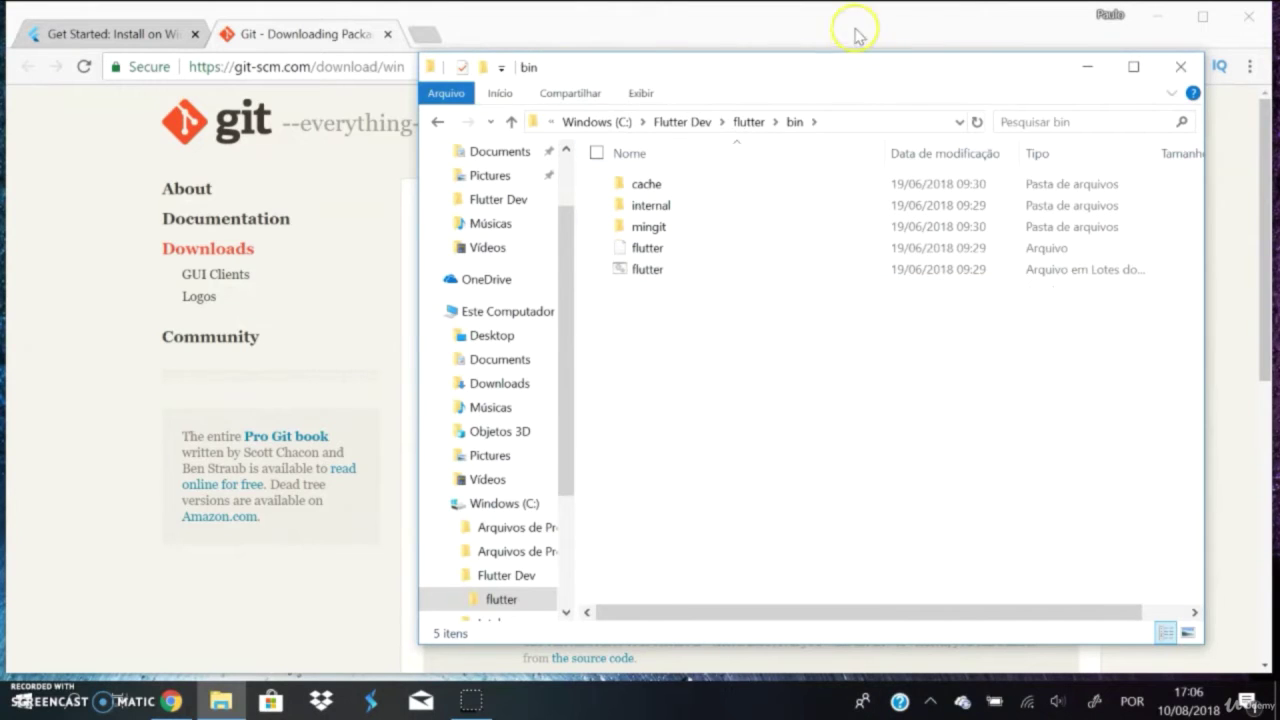
pyautogui.click(918, 117)
pyautogui.press('super+c')
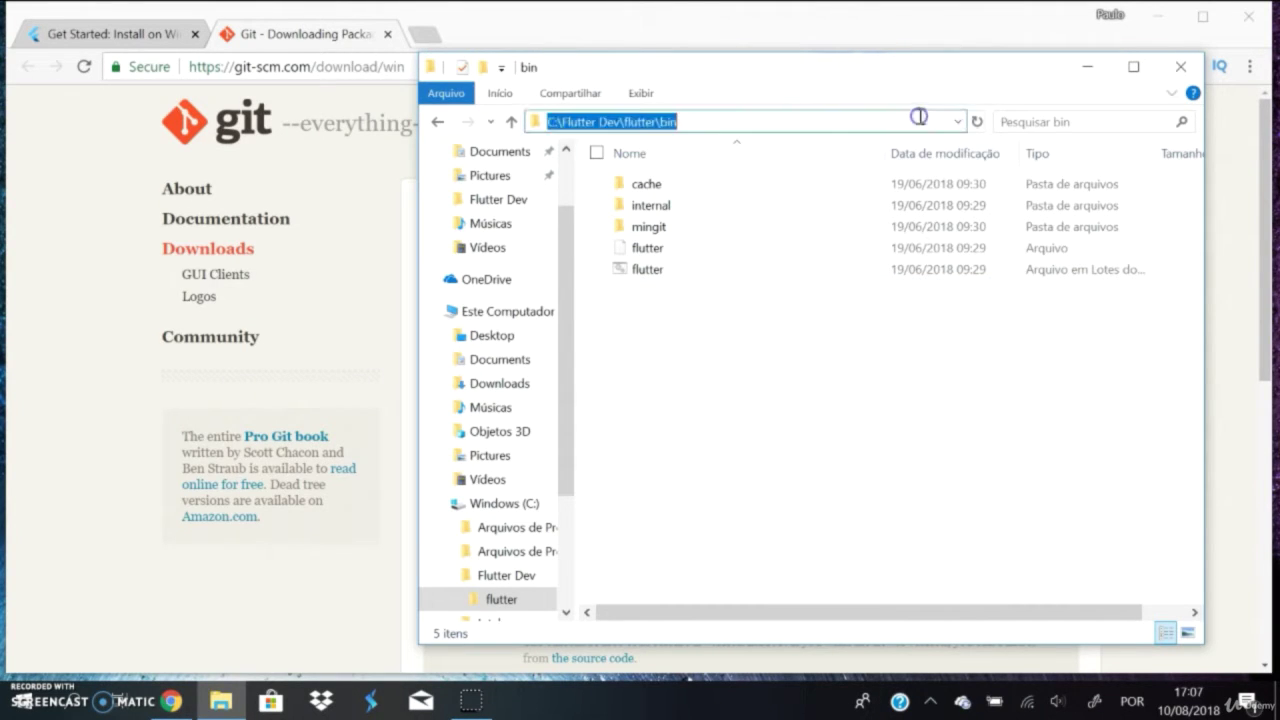
pyautogui.rightClick(610, 121)
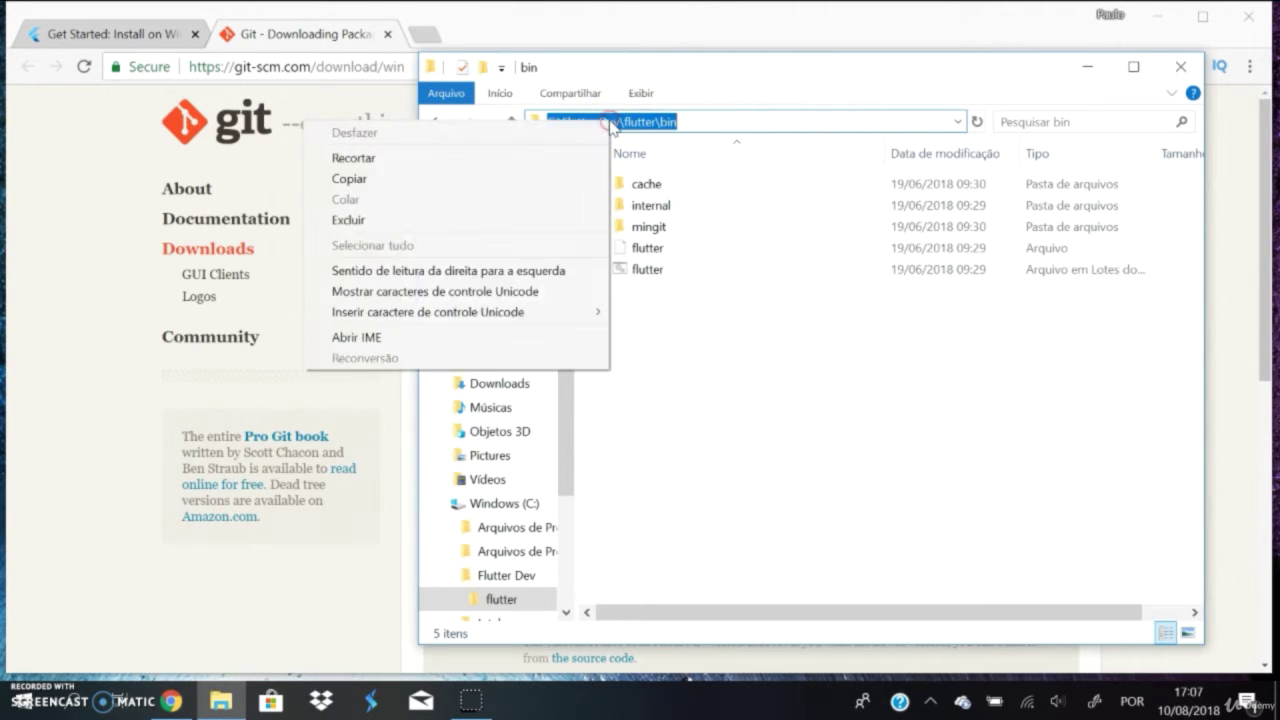
pyautogui.click(350, 178)
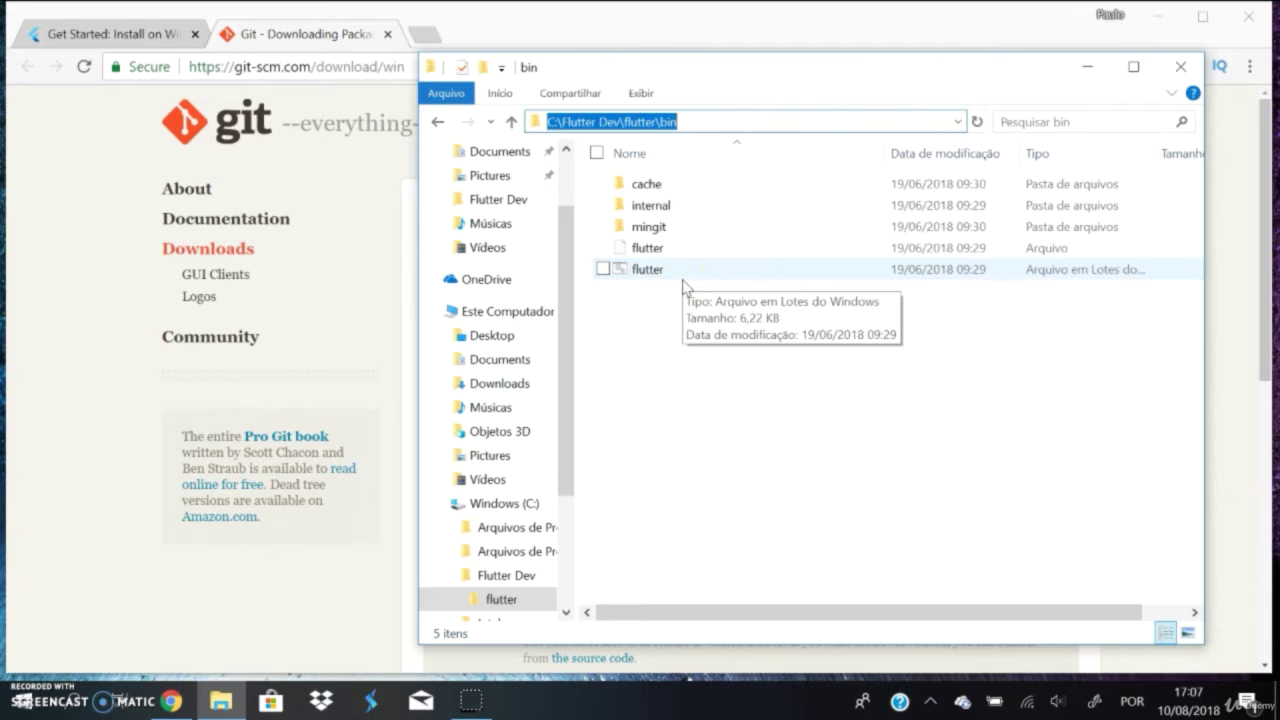
# Open the Control Panel and bring up the user account's environment variables from User Accounts.
pyautogui.press('super')
pyautogui.write('pai')
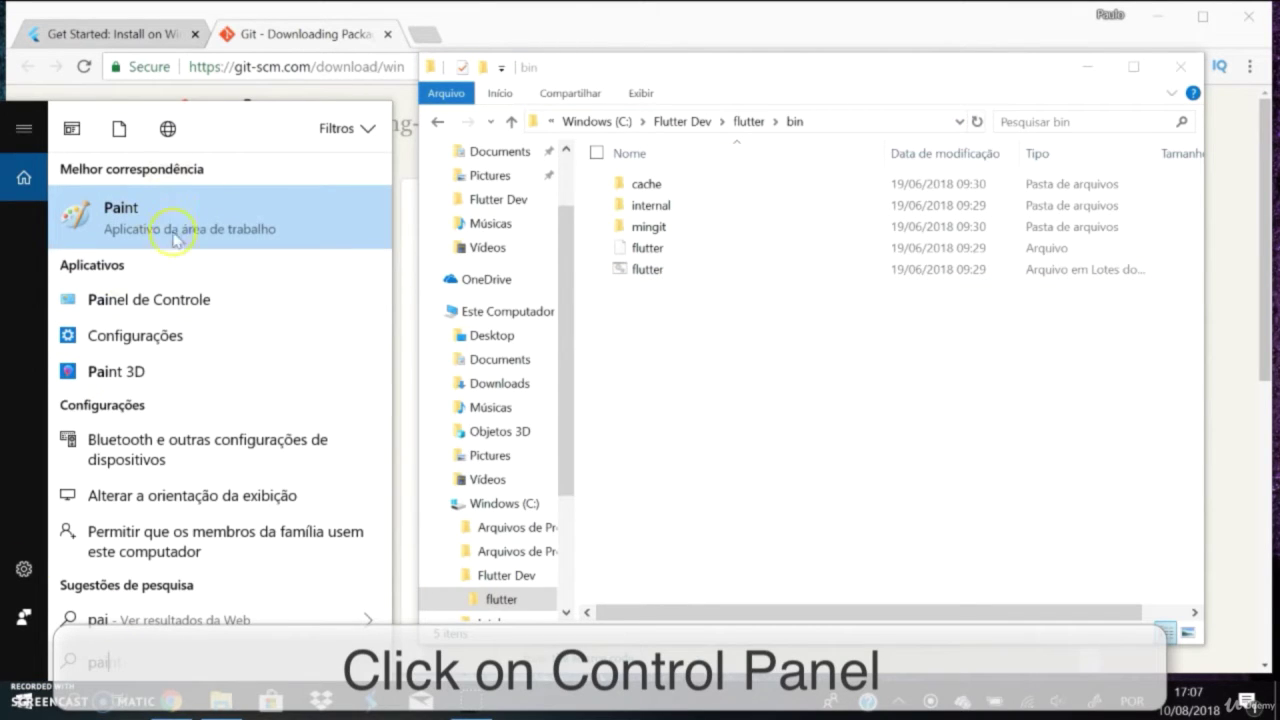
pyautogui.click(150, 299)
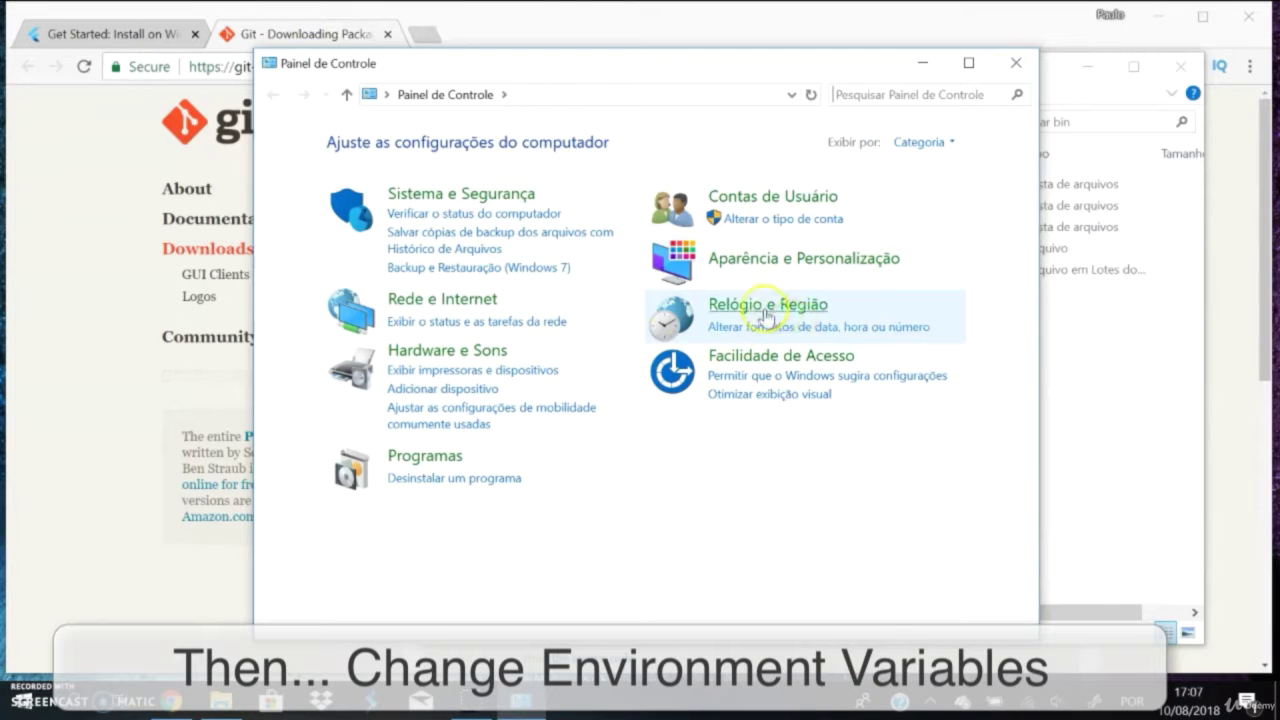
pyautogui.click(783, 197)
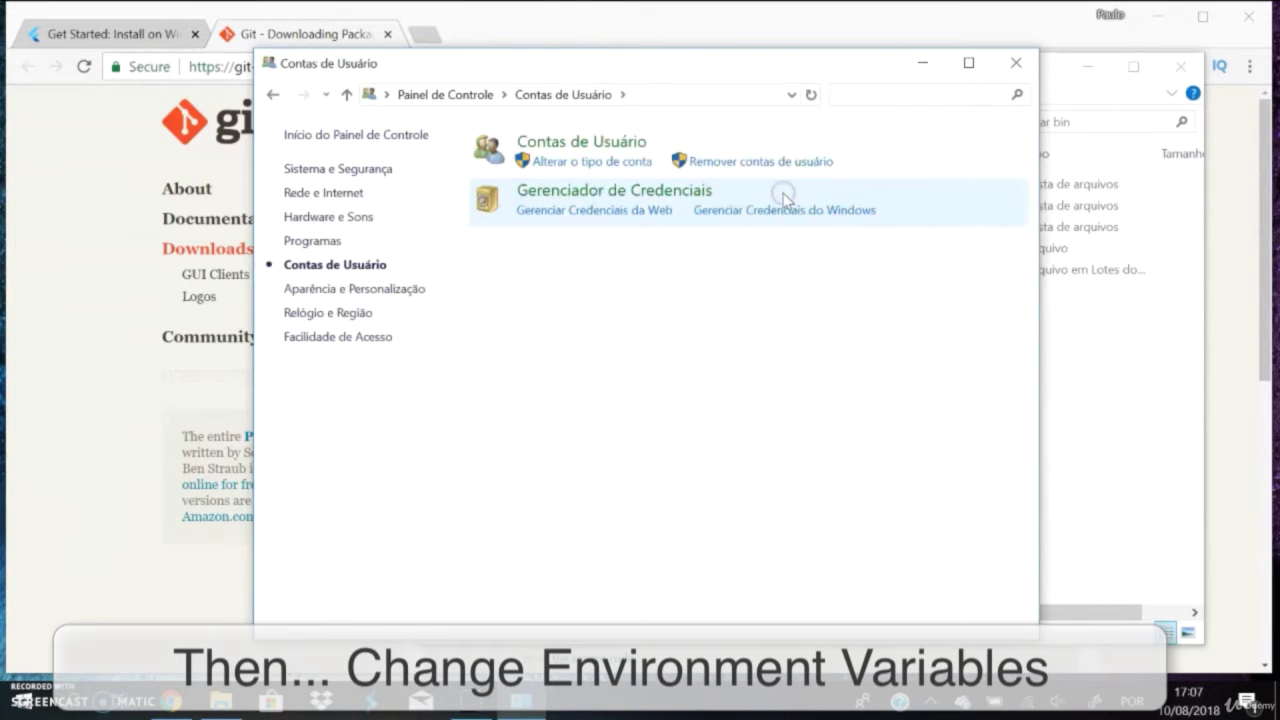
pyautogui.click(592, 140)
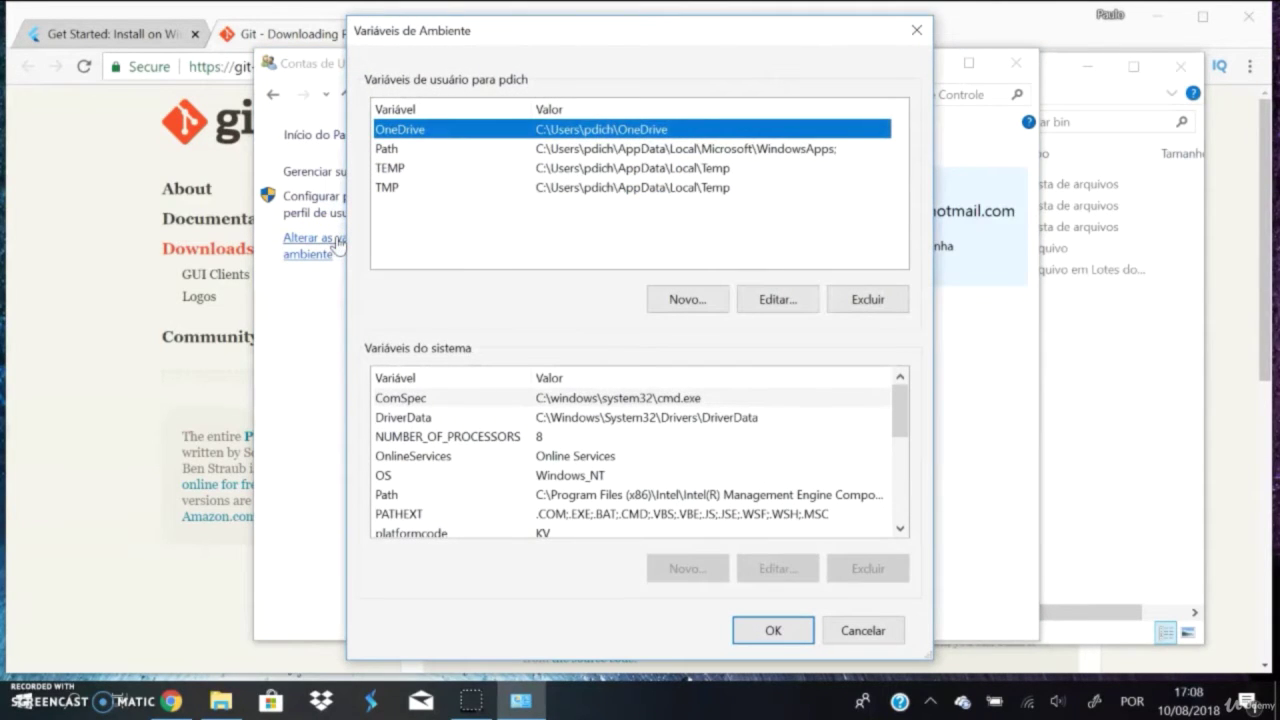
# Add C:\Flutter Dev\flutter\bin as a new entry in the user Path variable, save the changes, and close the Control Panel.
pyautogui.click(390, 149)
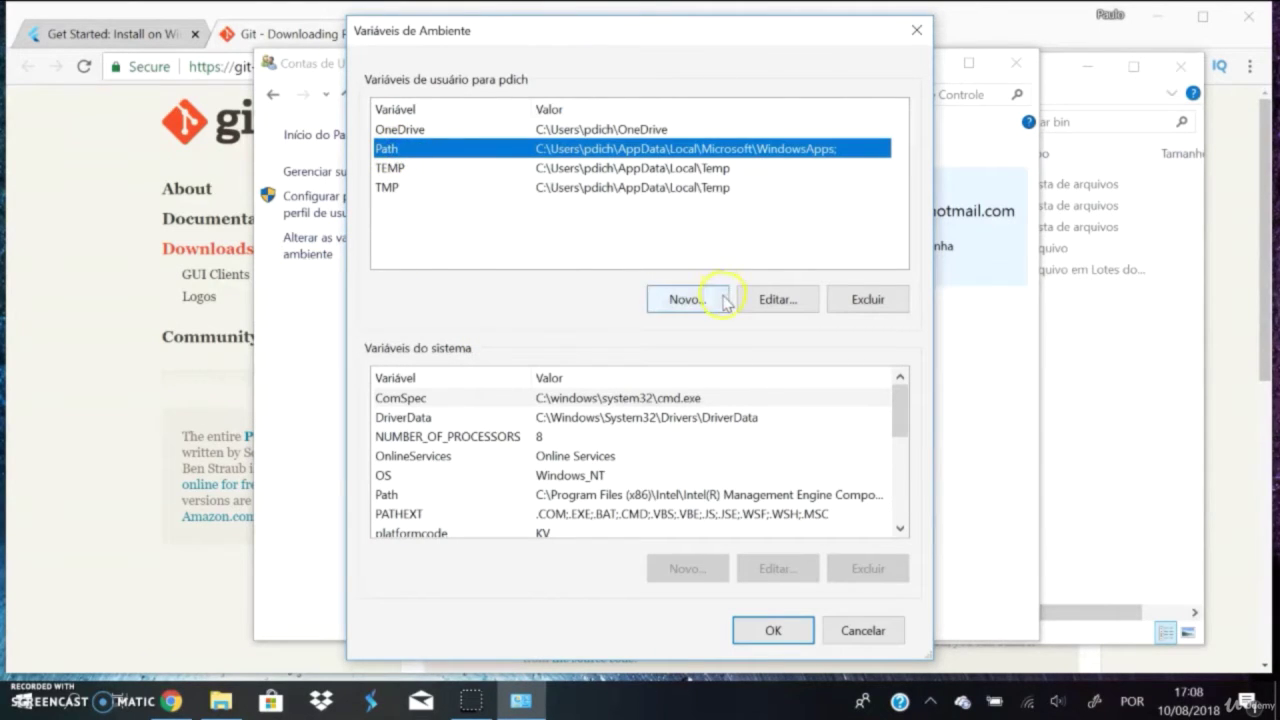
pyautogui.click(765, 301)
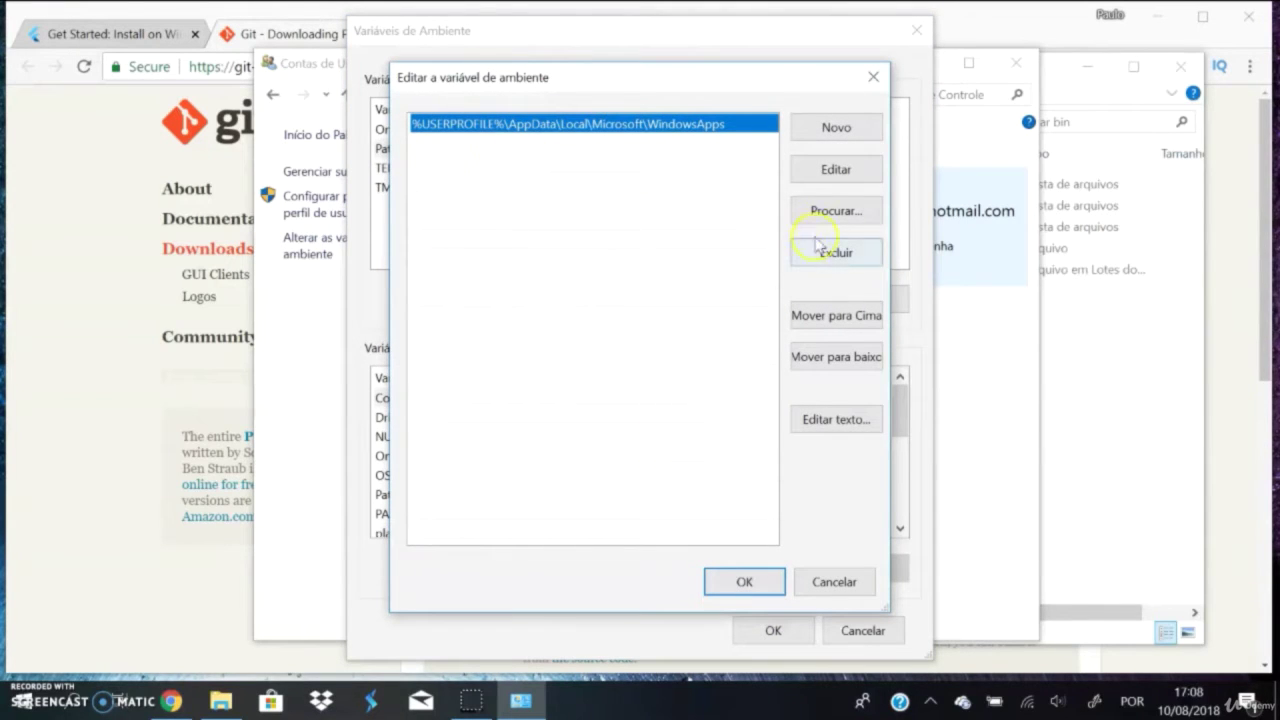
pyautogui.click(836, 128)
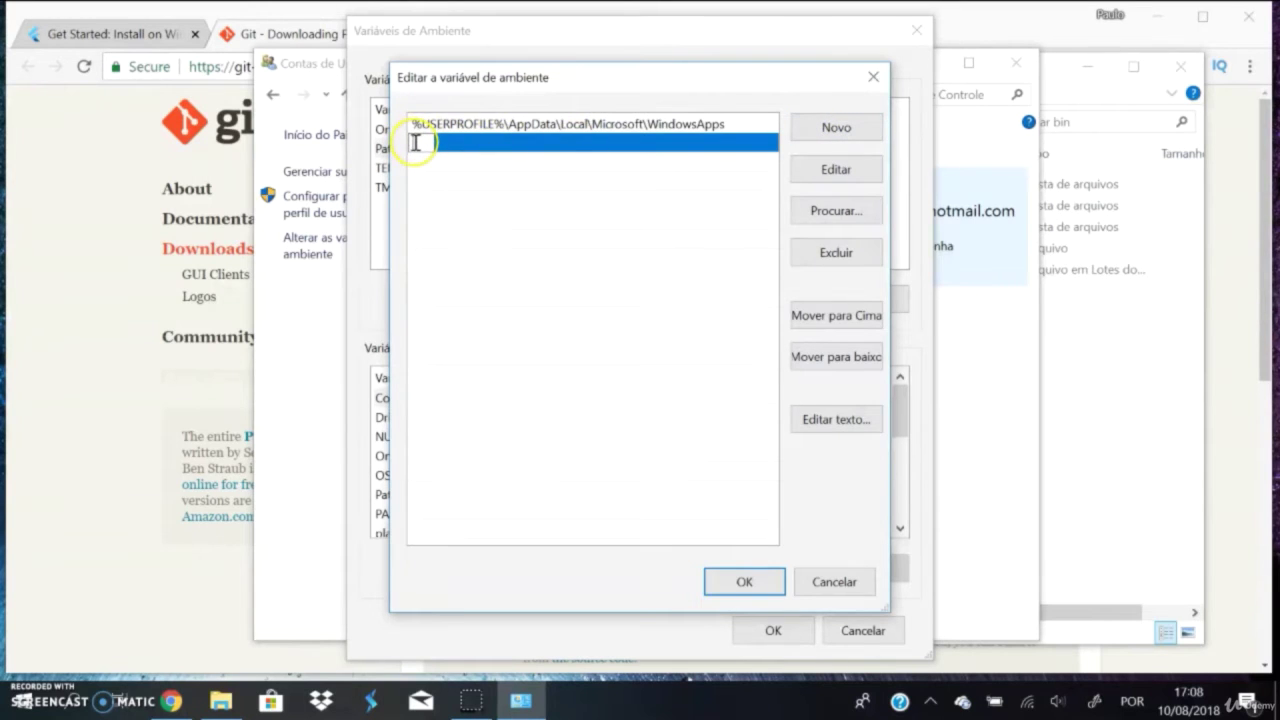
pyautogui.rightClick(415, 143)
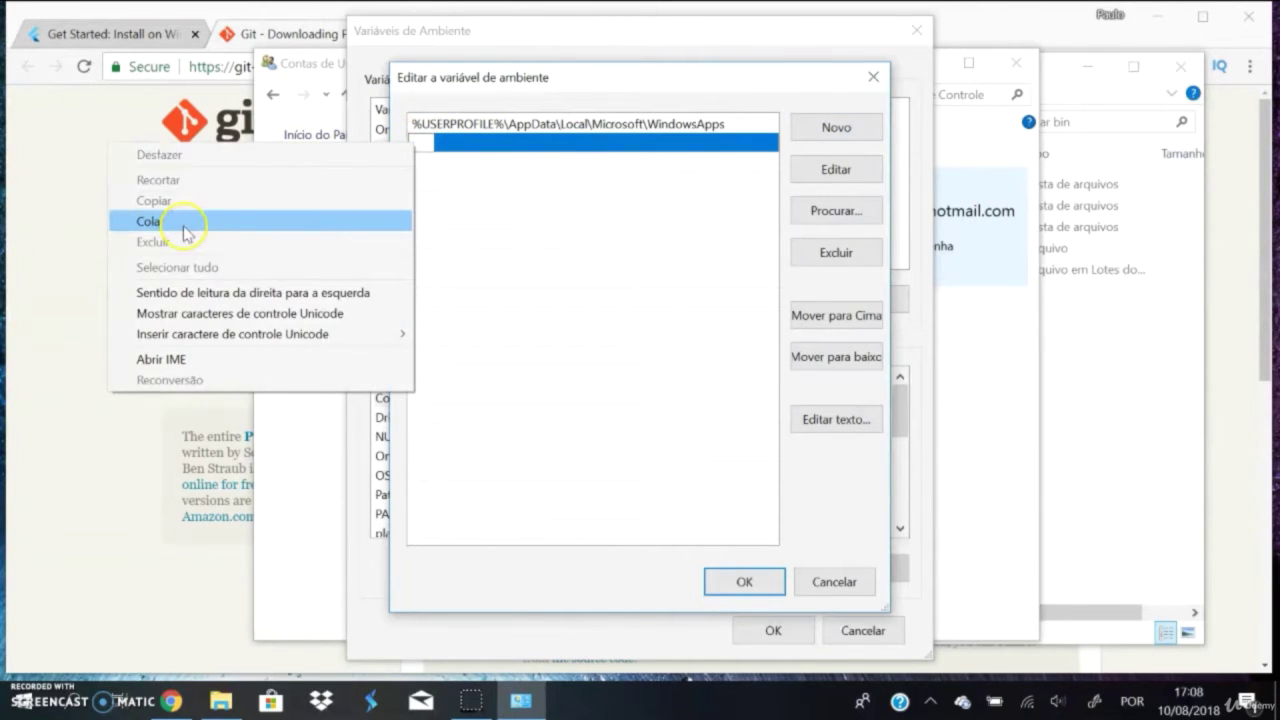
pyautogui.click(186, 233)
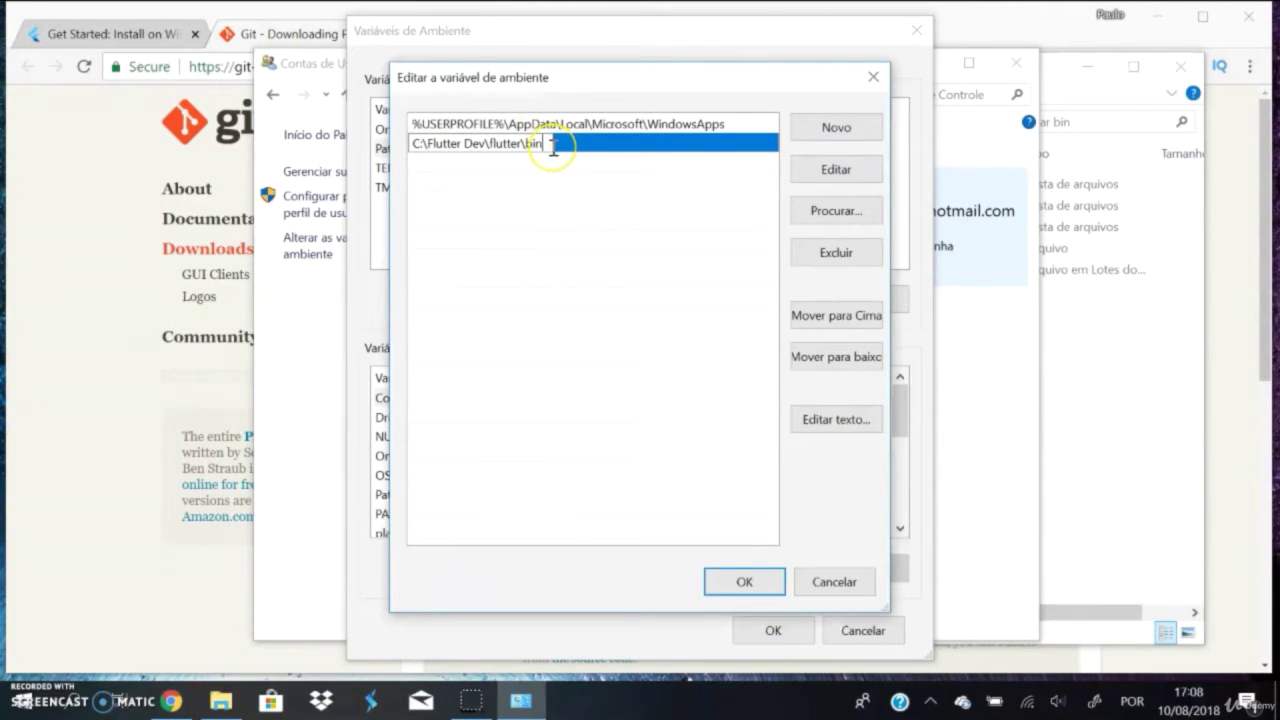
pyautogui.click(550, 144)
pyautogui.click(752, 586)
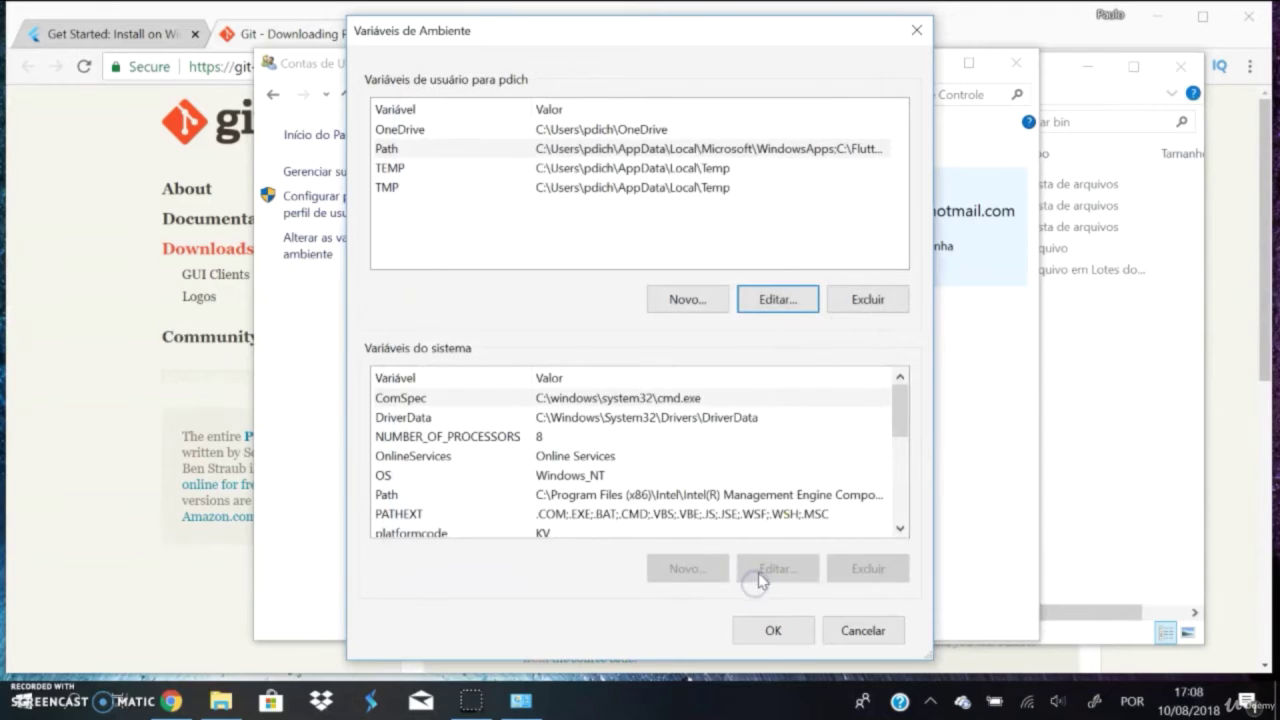
pyautogui.click(776, 633)
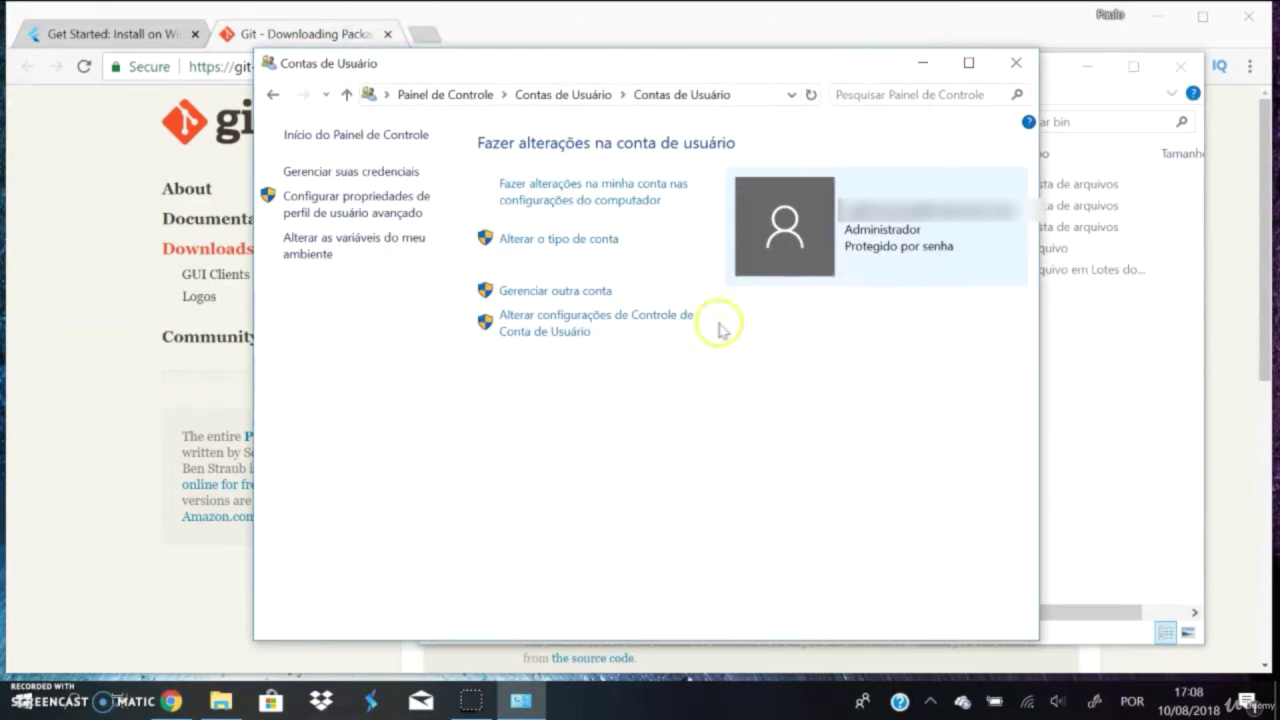
pyautogui.click(1015, 62)
# Return to the Flutter Windows guide and review the path update, reboot, and flutter doctor instructions.
pyautogui.hotkey('ctrl', 'shift', 'Tab')
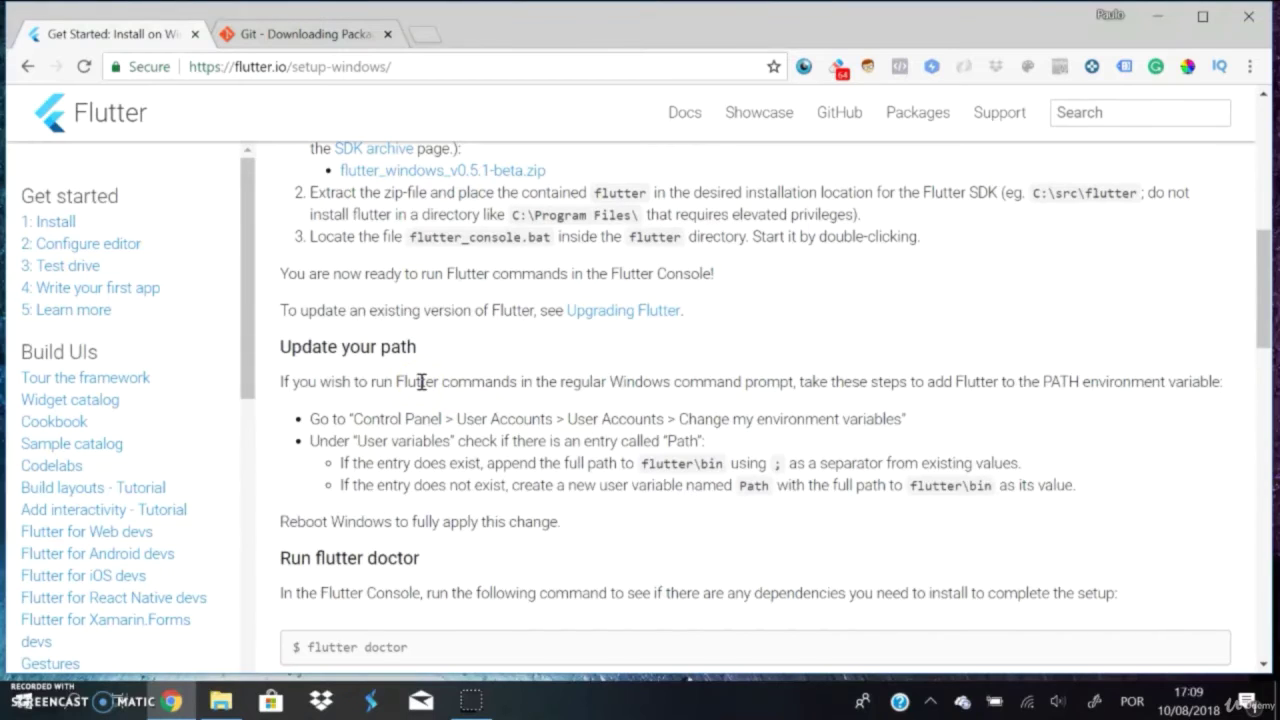
pyautogui.scroll(-1, 436, 381)
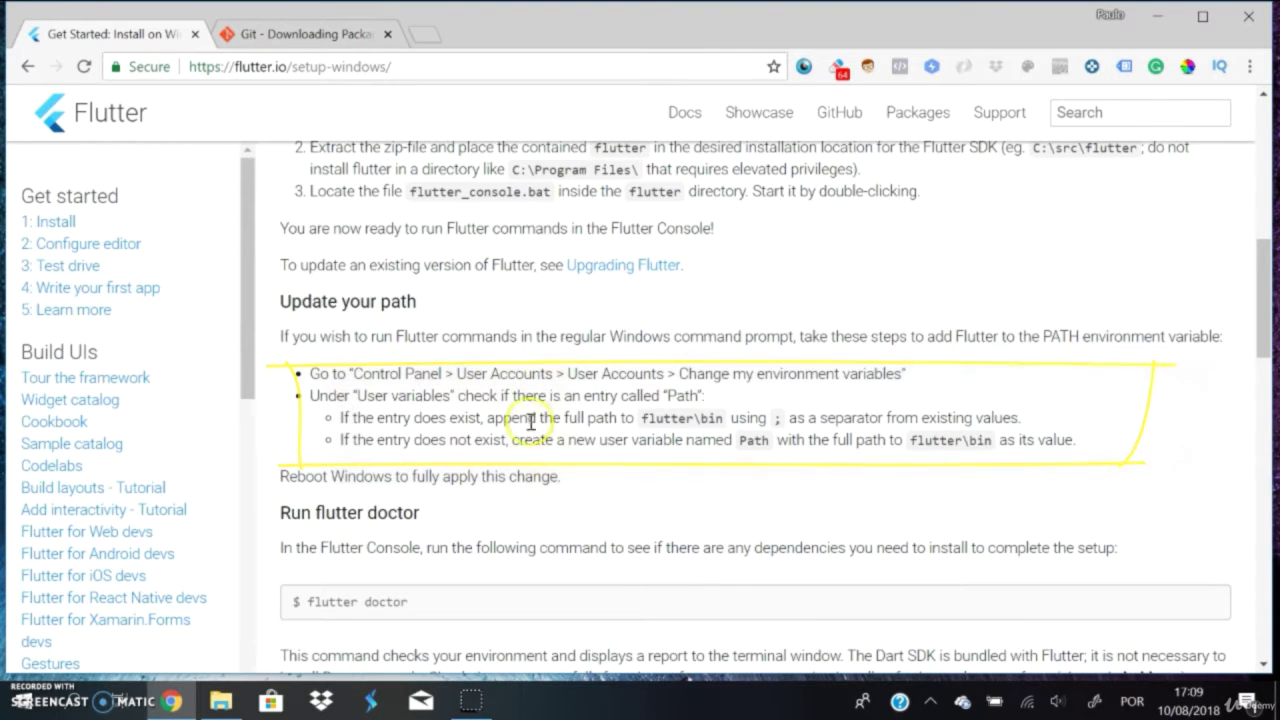
pyautogui.scroll(-2, 570, 437)
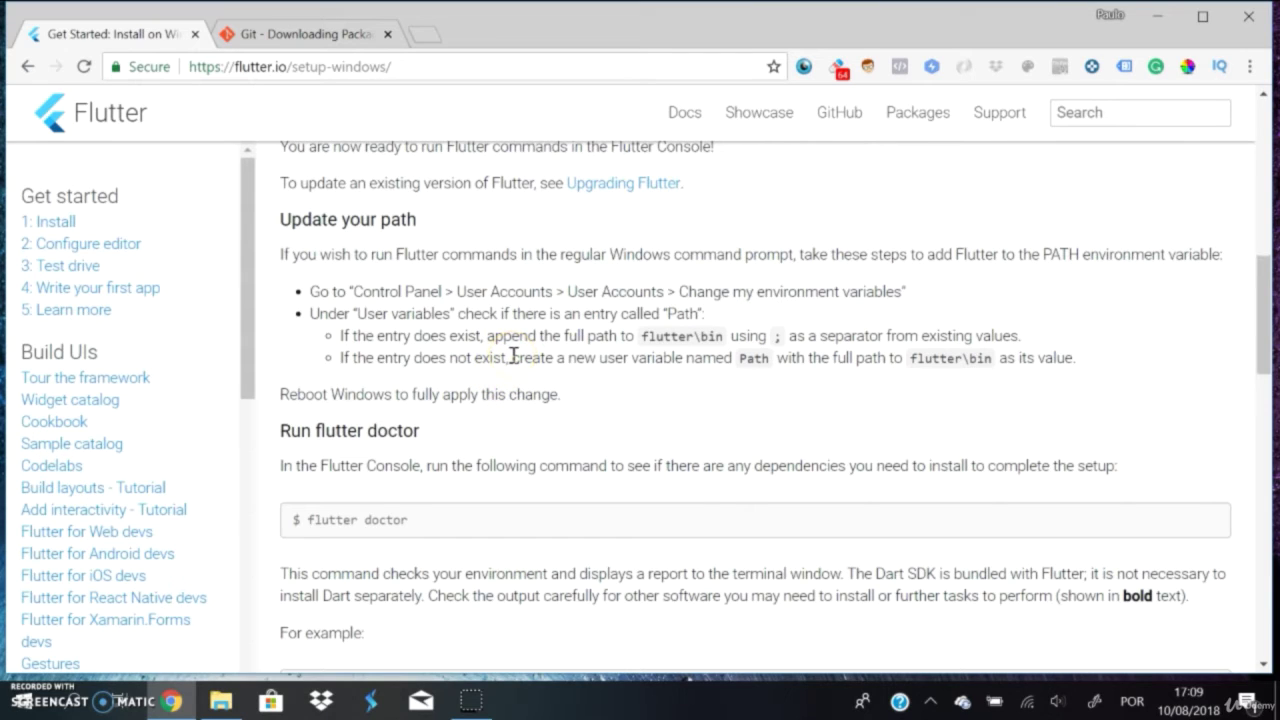
pyautogui.click(558, 392)
pyautogui.click(558, 392)
pyautogui.scroll(1, 626, 398)
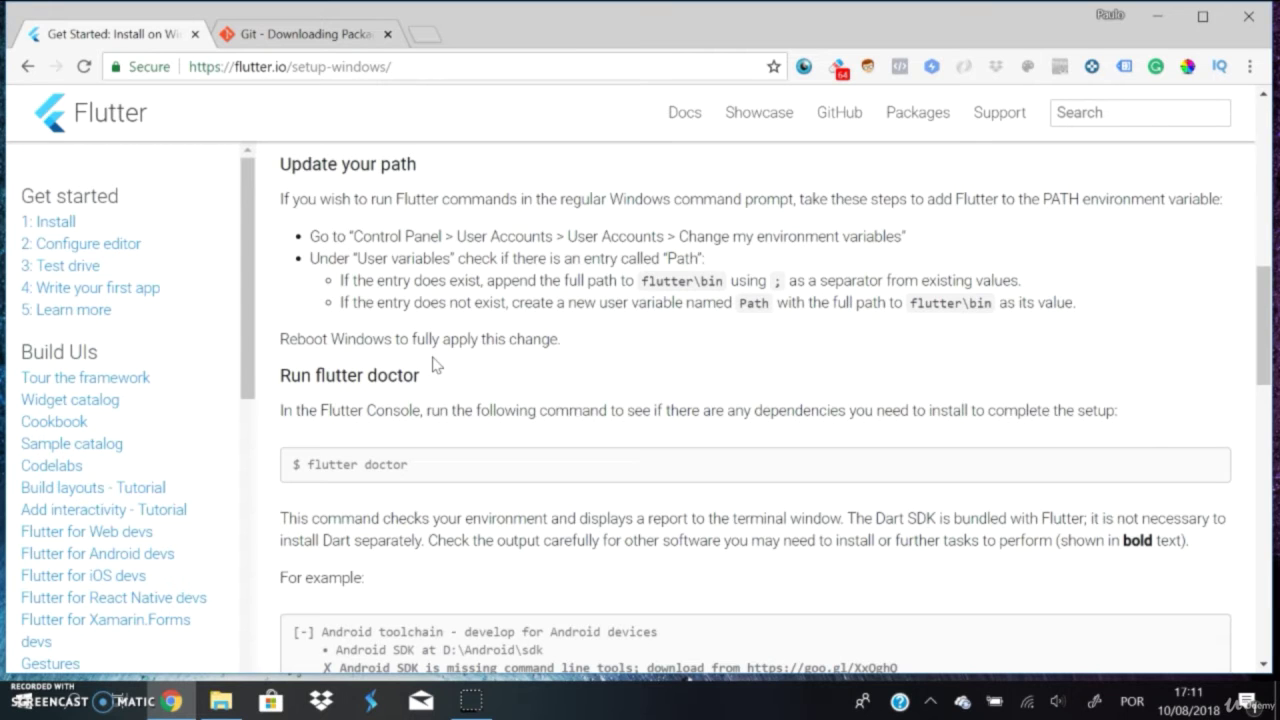
# Search Windows for "com" and open the Command Prompt.
pyautogui.click(80, 705)
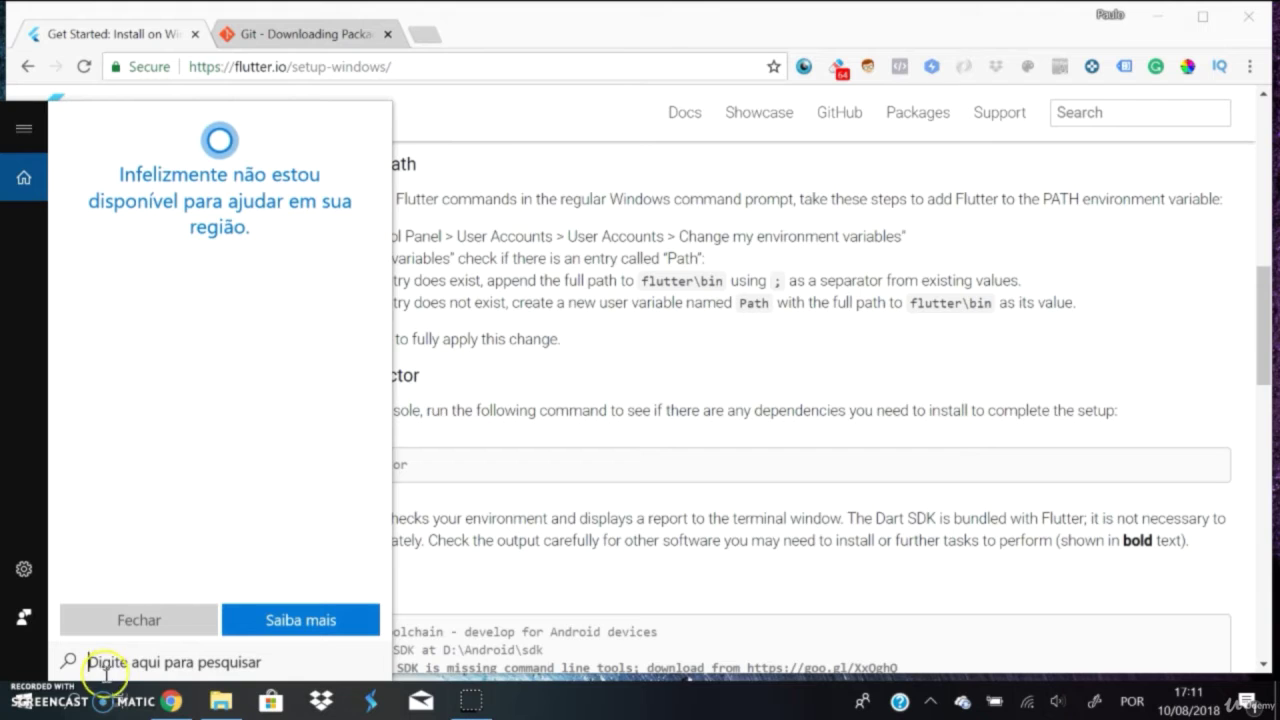
pyautogui.write('dom')
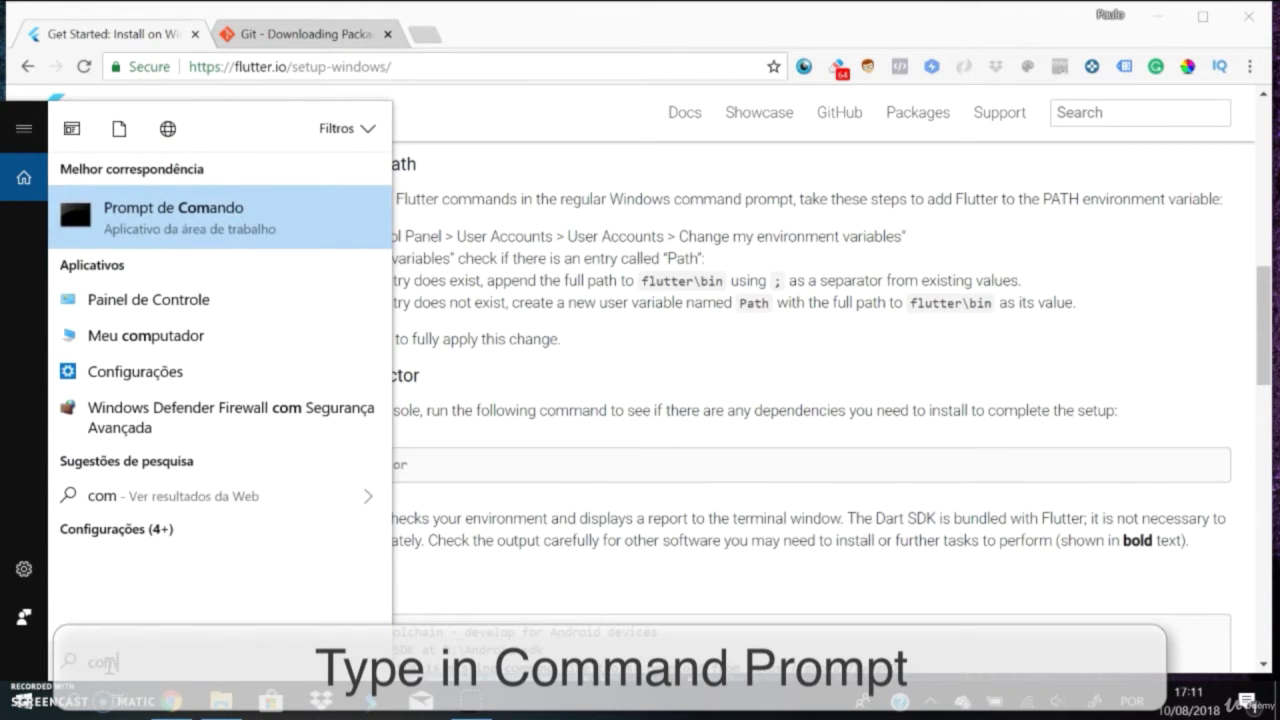
pyautogui.click(155, 210)
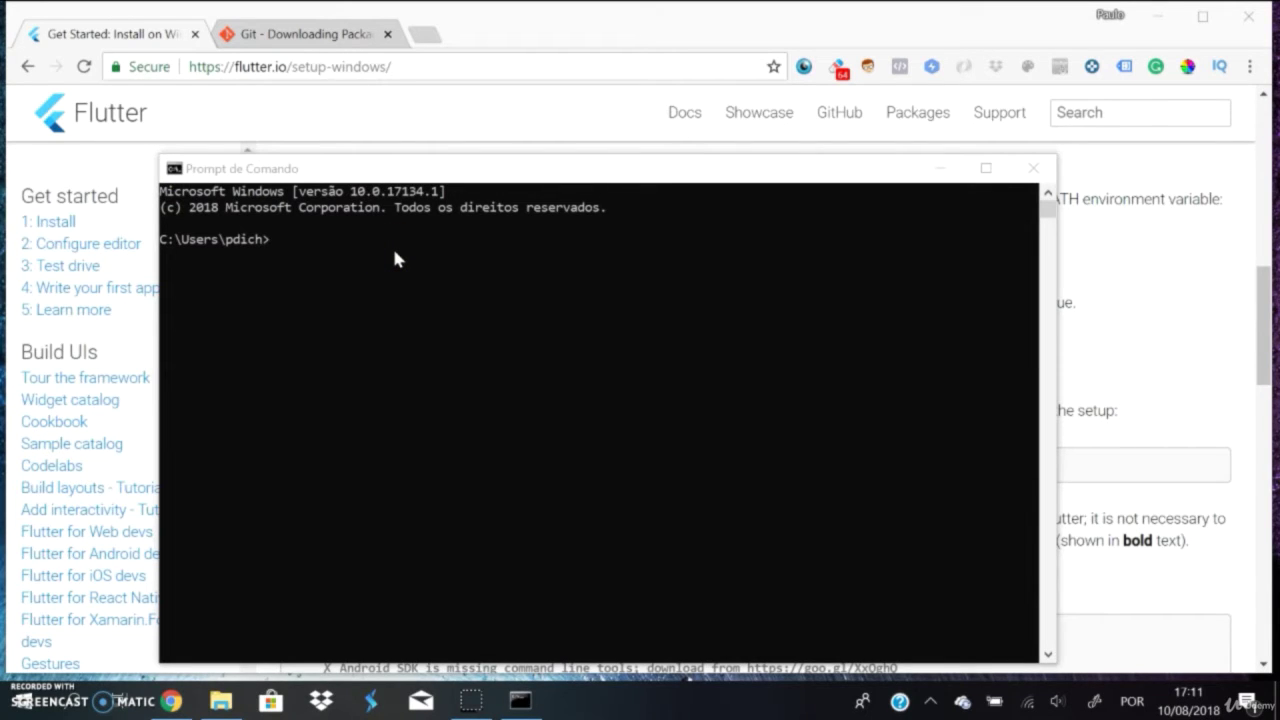
# Run the flutter command in the Command Prompt to check that the tool is reachable from the Path.
pyautogui.click(300, 240)
pyautogui.write('flutter')
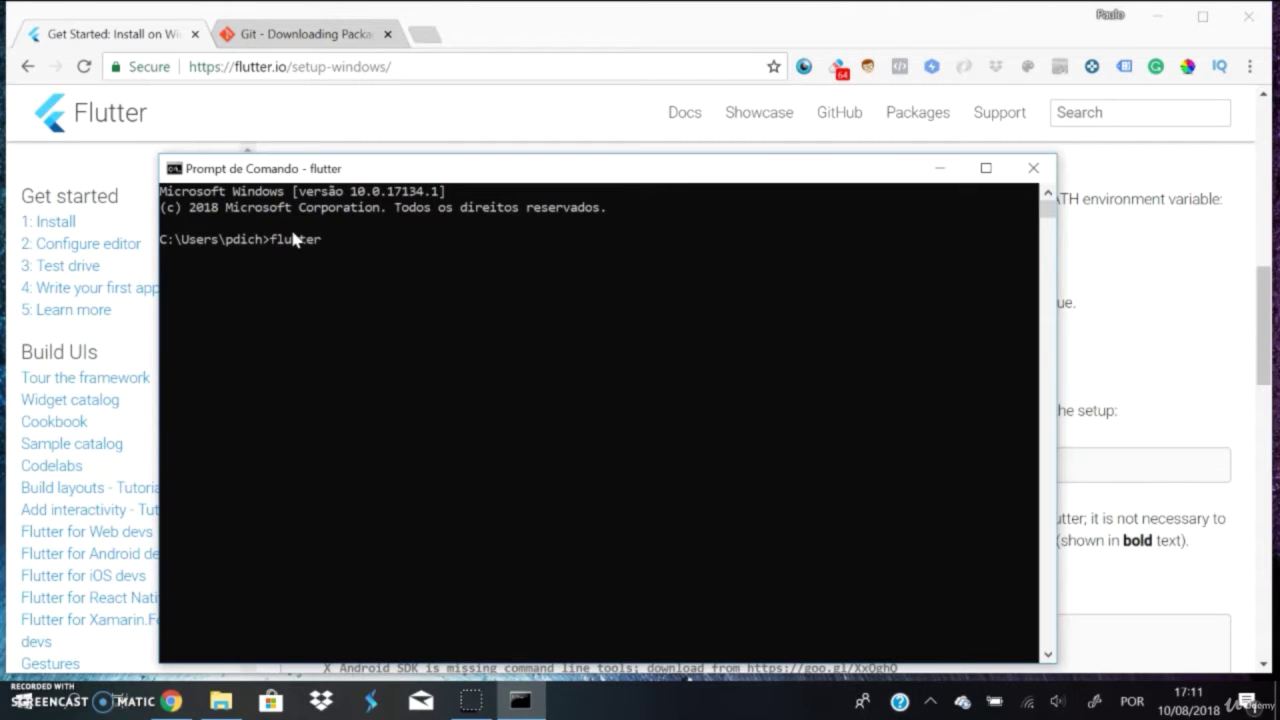
pyautogui.click(356, 256)
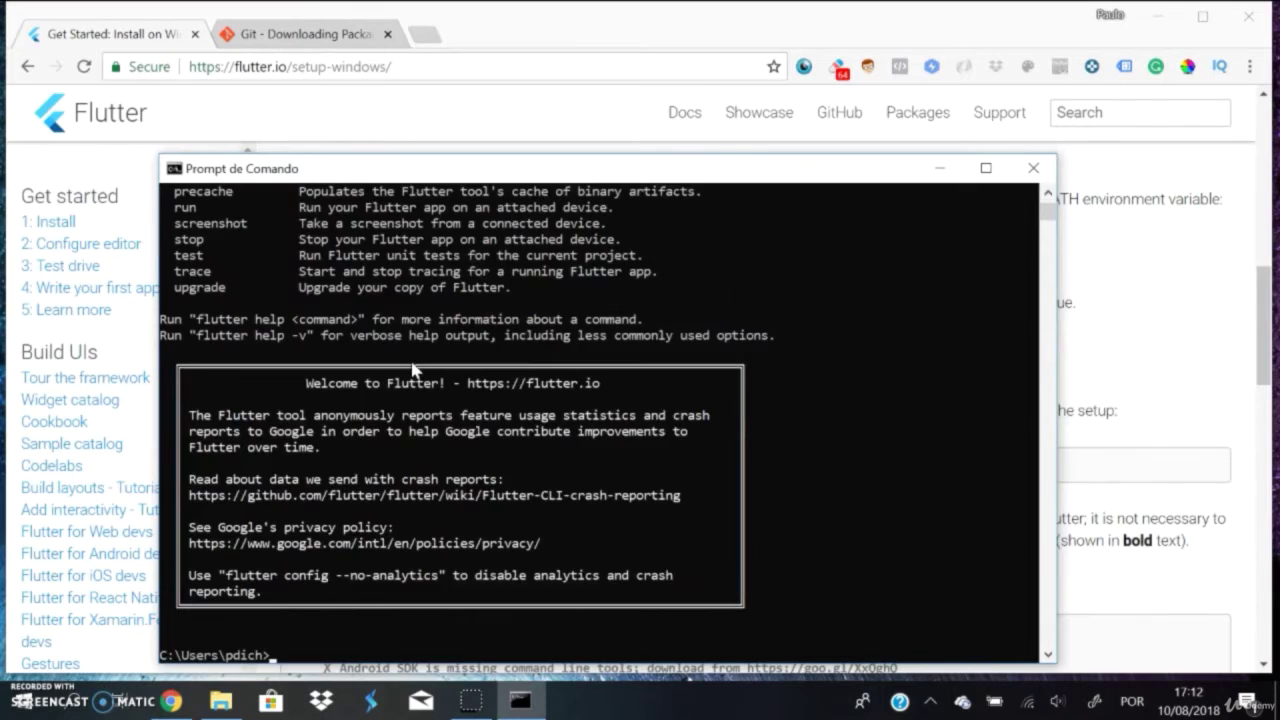
# Review the flutter command's output, from the upgrade notice and available commands to the welcome message.
pyautogui.scroll(11, 412, 368)
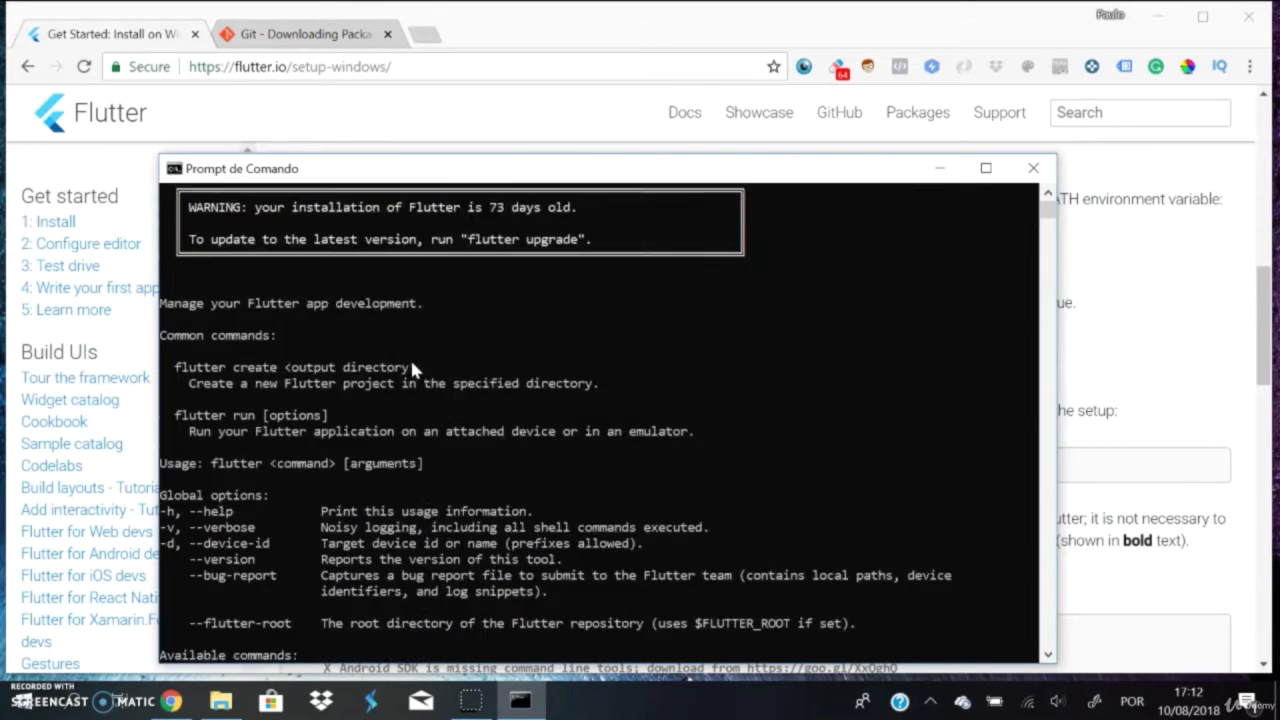
pyautogui.scroll(-14, 413, 370)
pyautogui.scroll(8, 533, 390)
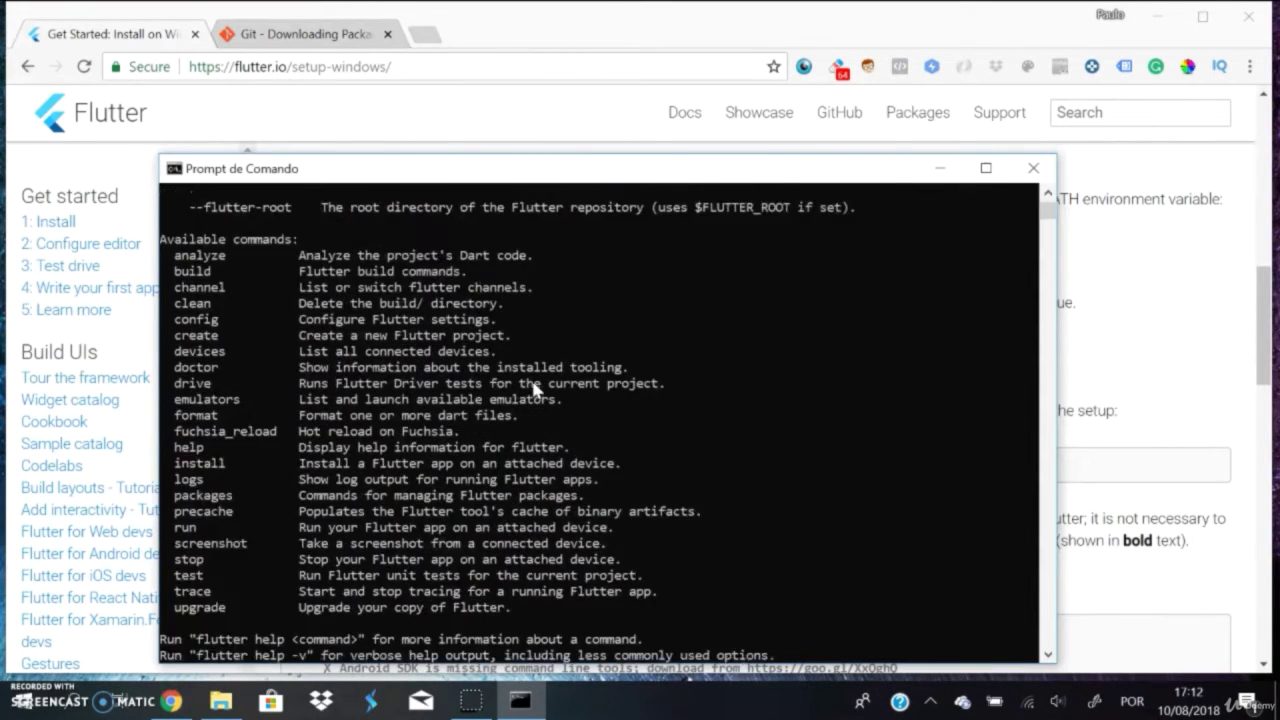
pyautogui.scroll(4, 533, 390)
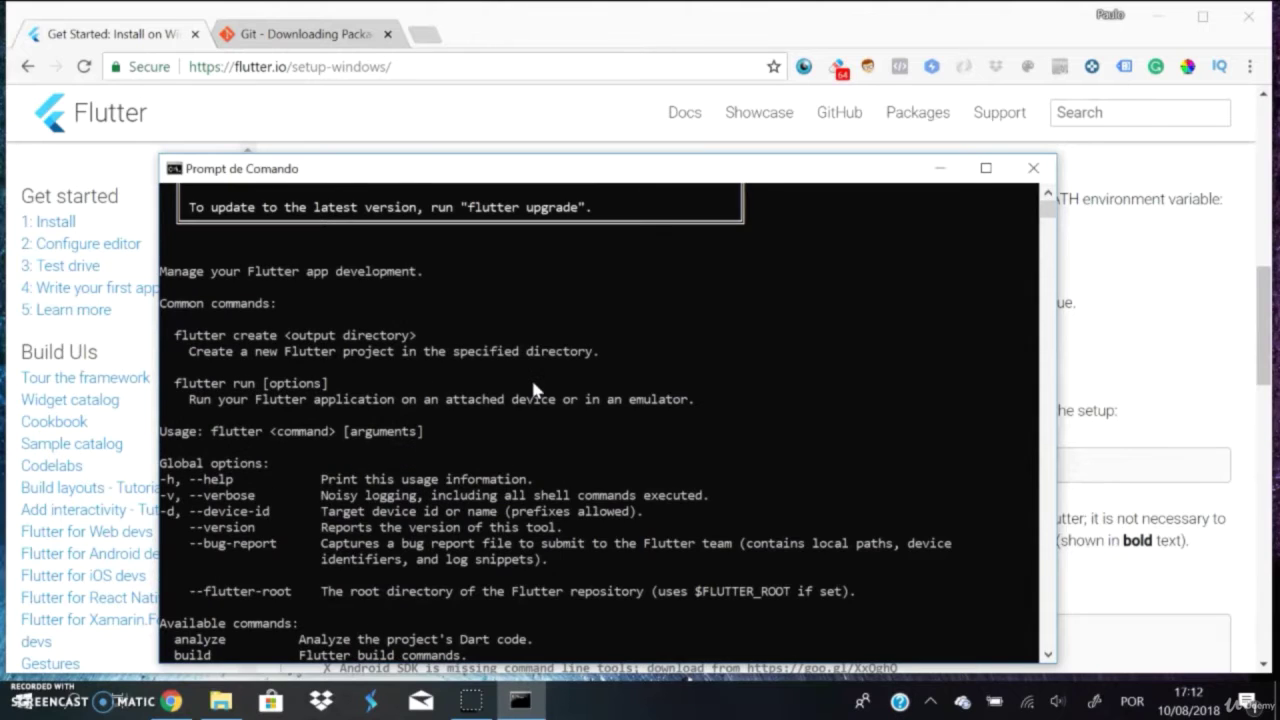
pyautogui.scroll(-1, 533, 390)
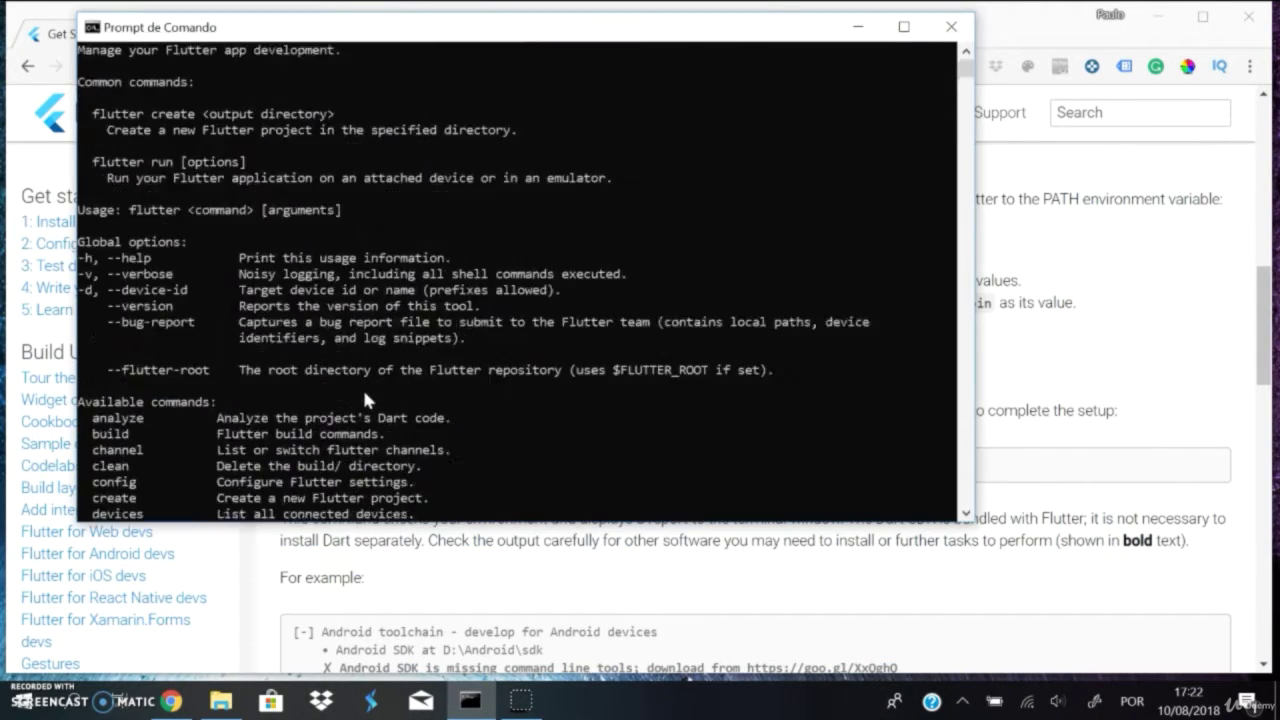
pyautogui.scroll(4, 362, 387)
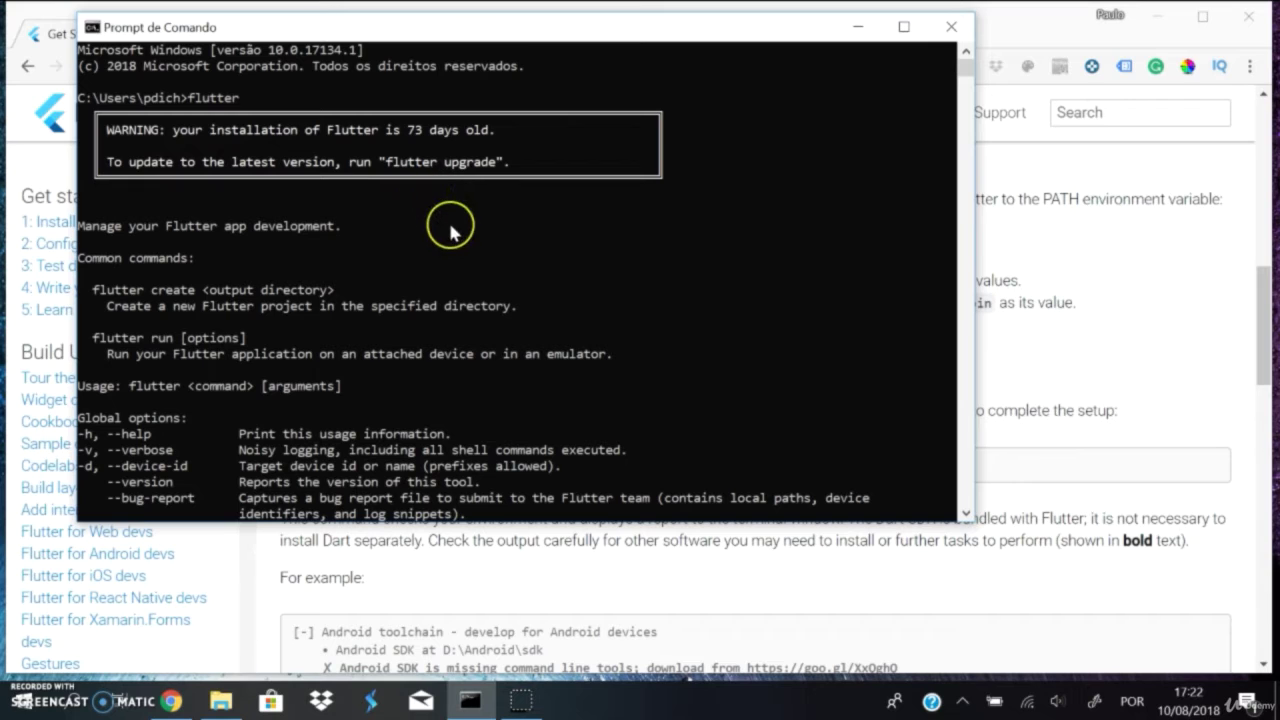
pyautogui.scroll(-5, 490, 320)
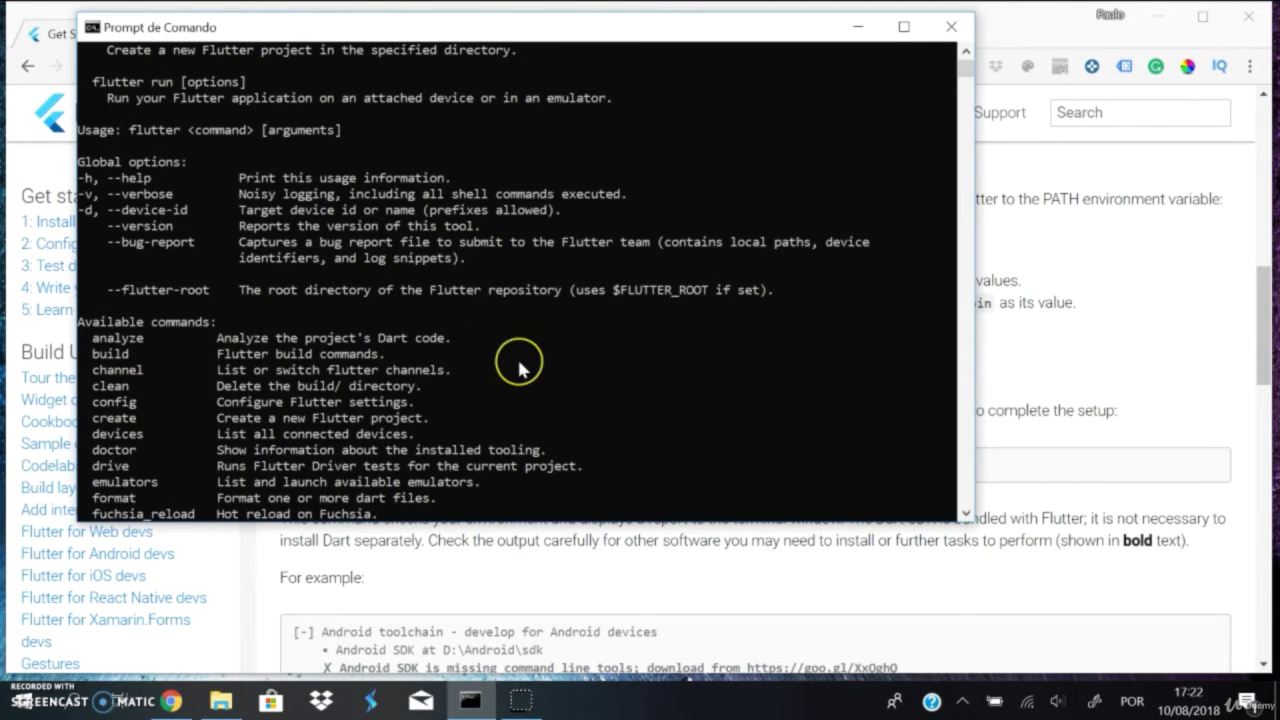
pyautogui.scroll(-8, 514, 360)
pyautogui.scroll(-7, 519, 370)
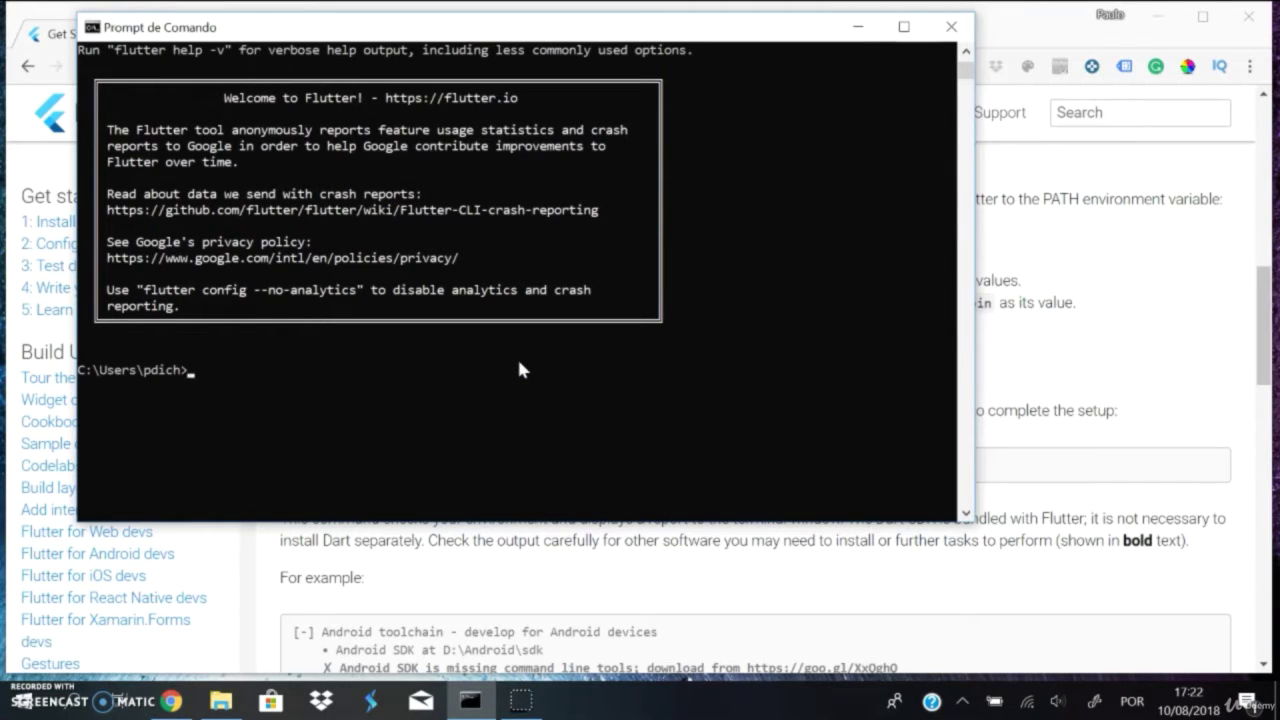
# Try flutter update at the prompt, and run flutter upgrade to bring the Flutter installation up to date.
pyautogui.write('flutter update')
pyautogui.press('Return')
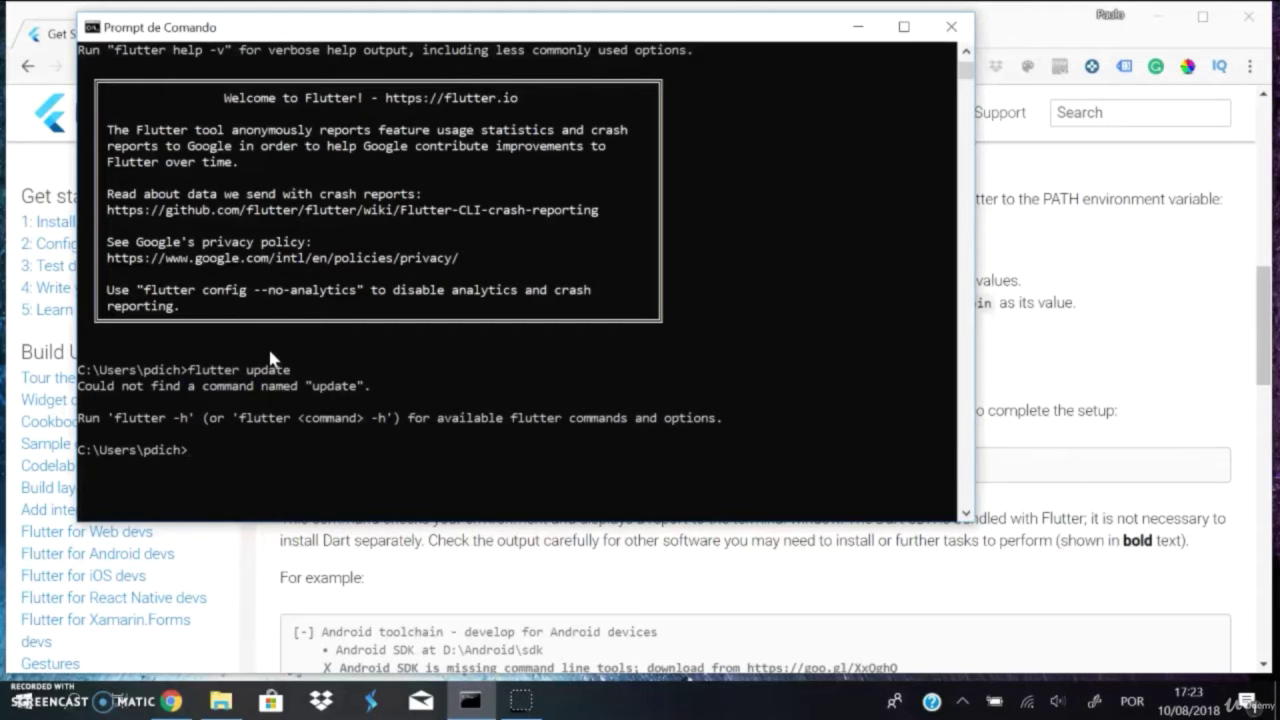
pyautogui.write('flutter upgrade')
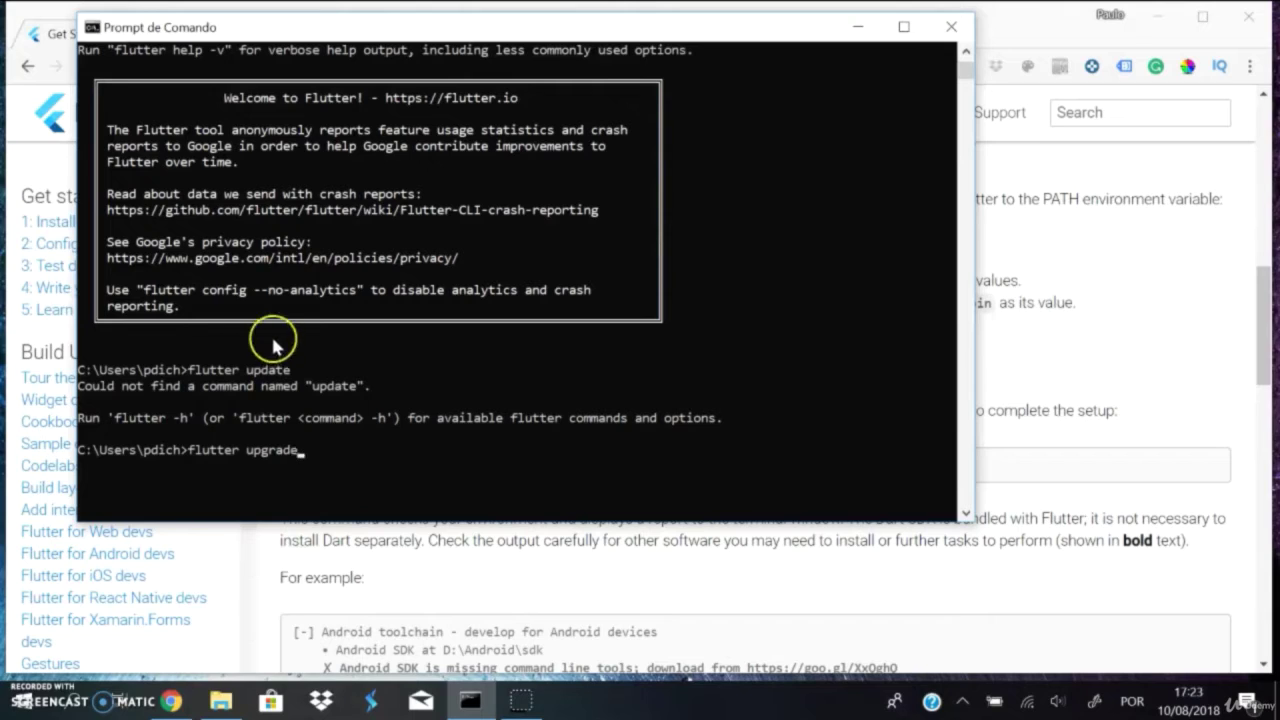
pyautogui.press('Return')
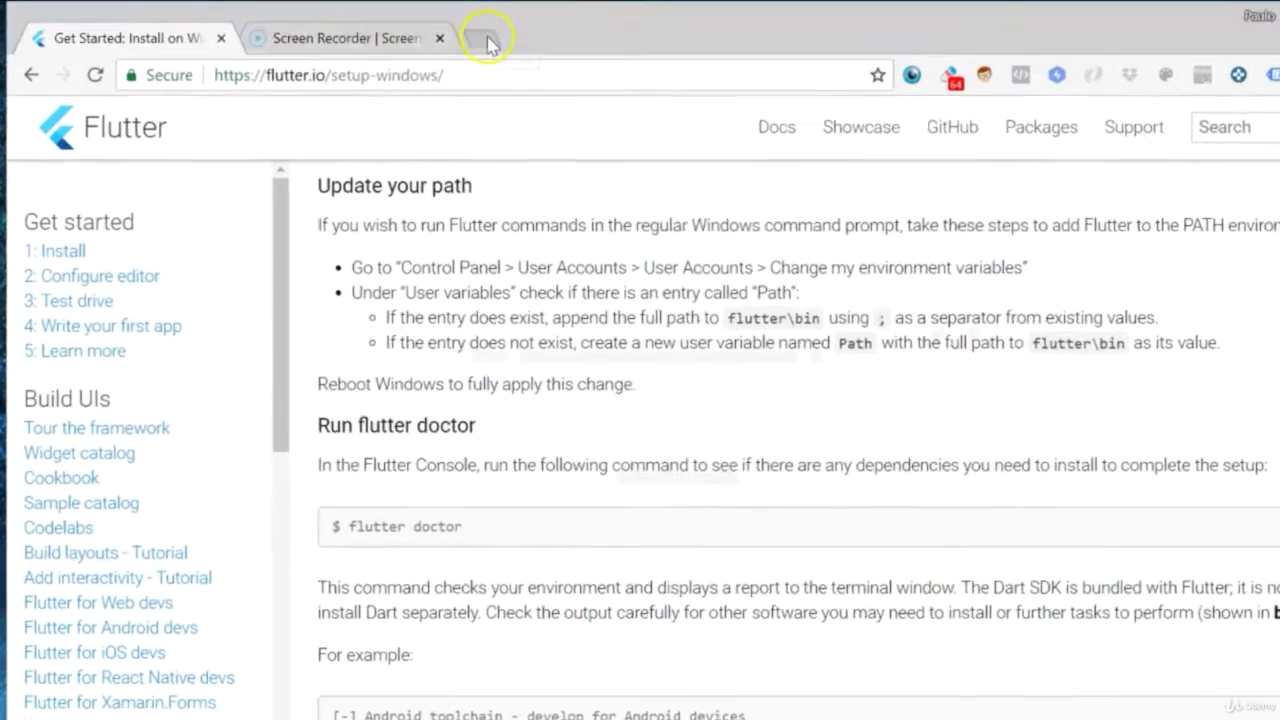
# Switch to Chrome and search Google for "android studio" in a new tab.
pyautogui.click(485, 40)
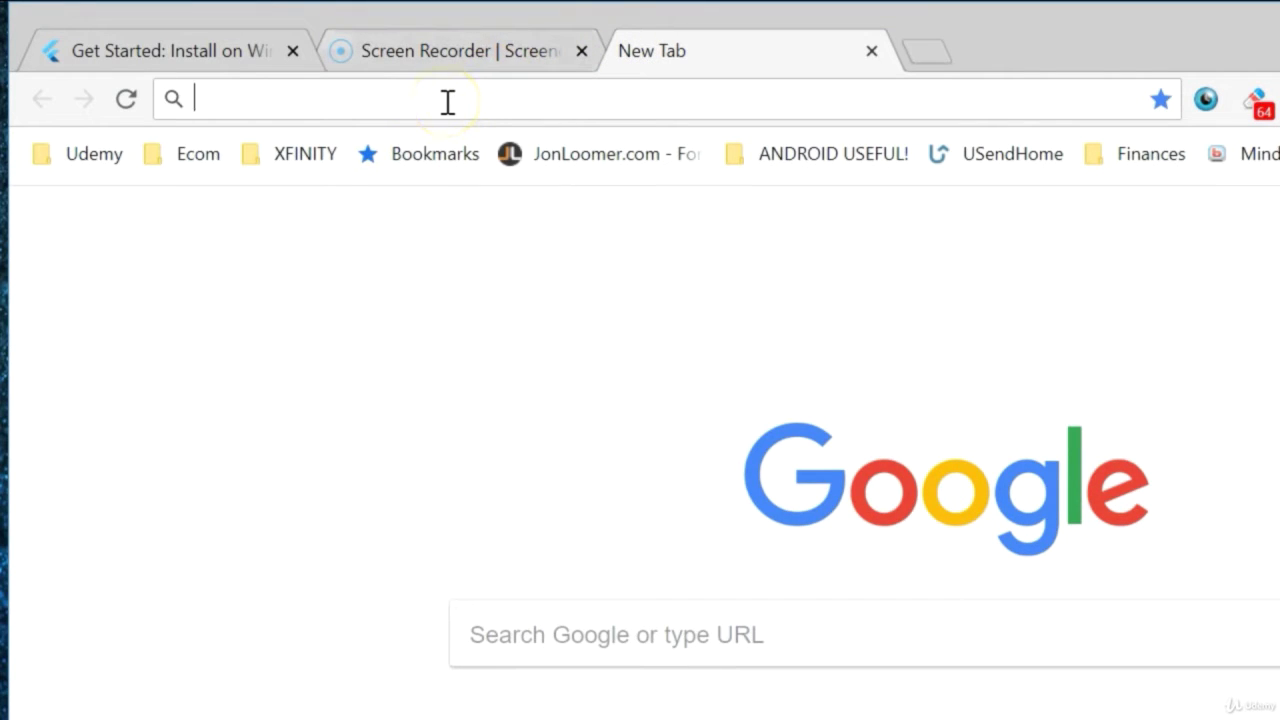
pyautogui.write('andori')
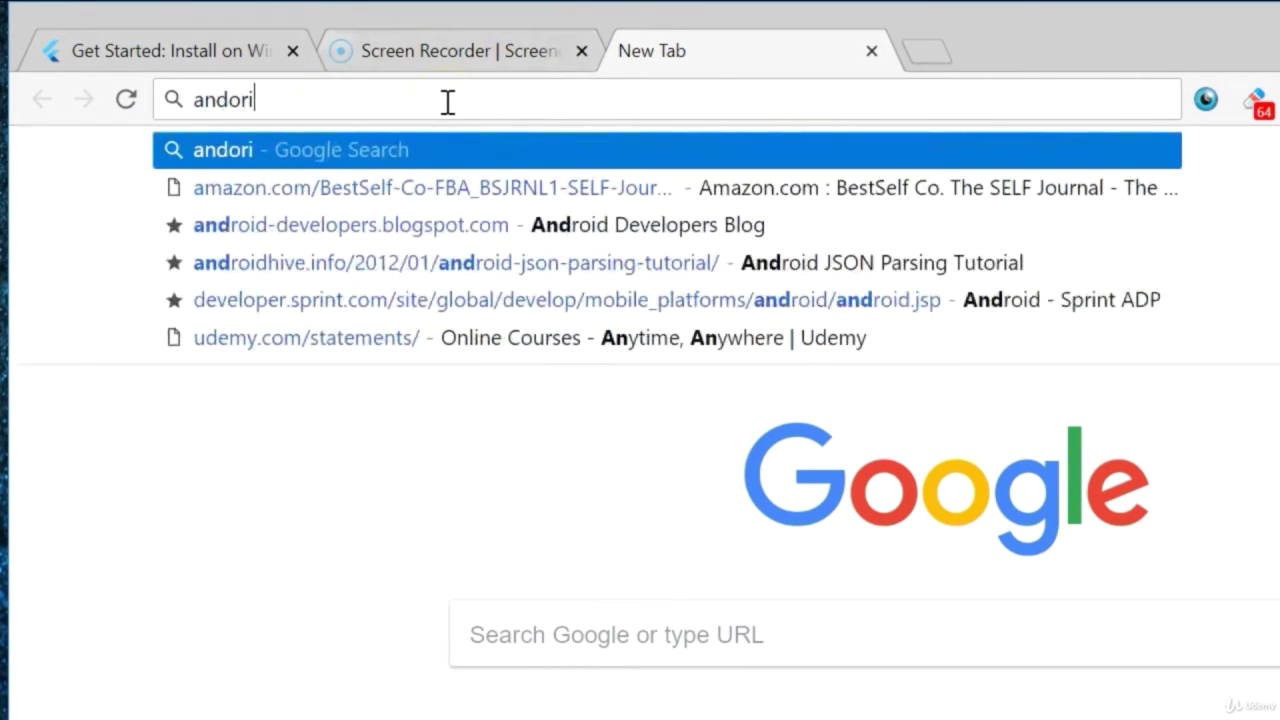
pyautogui.press('BackSpace')
pyautogui.press('BackSpace')
pyautogui.press('BackSpace')
pyautogui.write('roid studio')
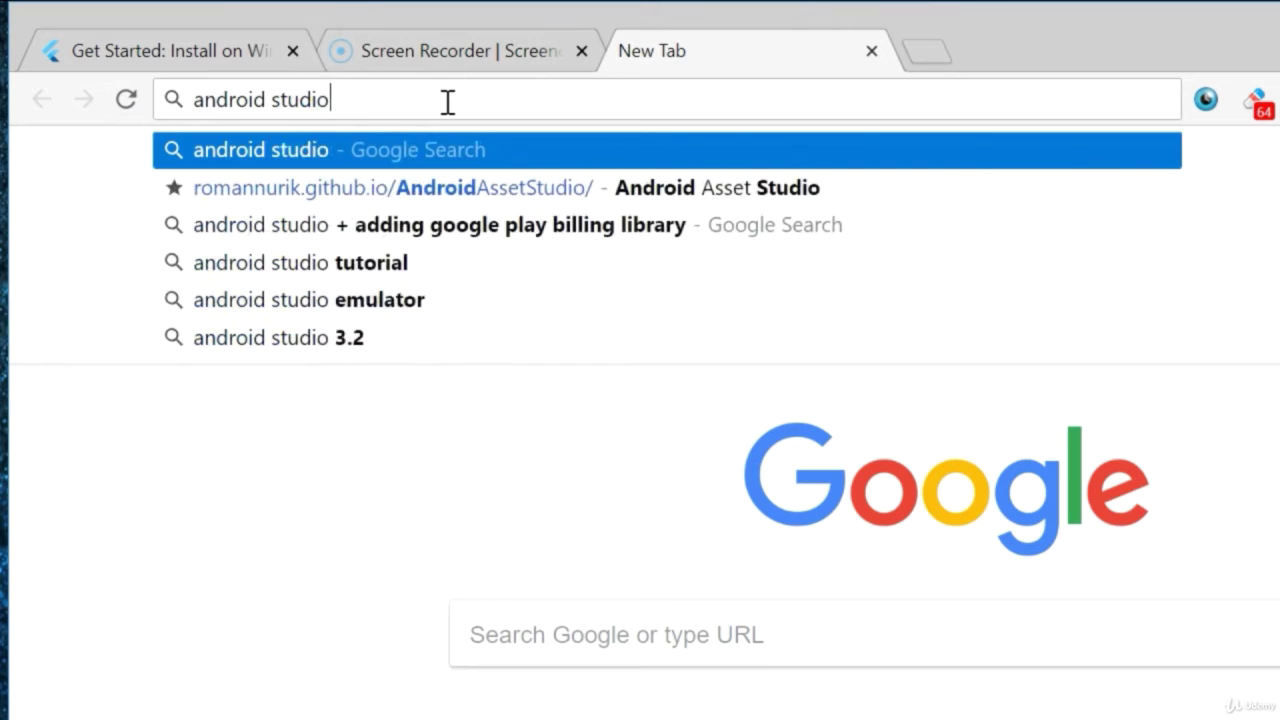
pyautogui.press('Return')
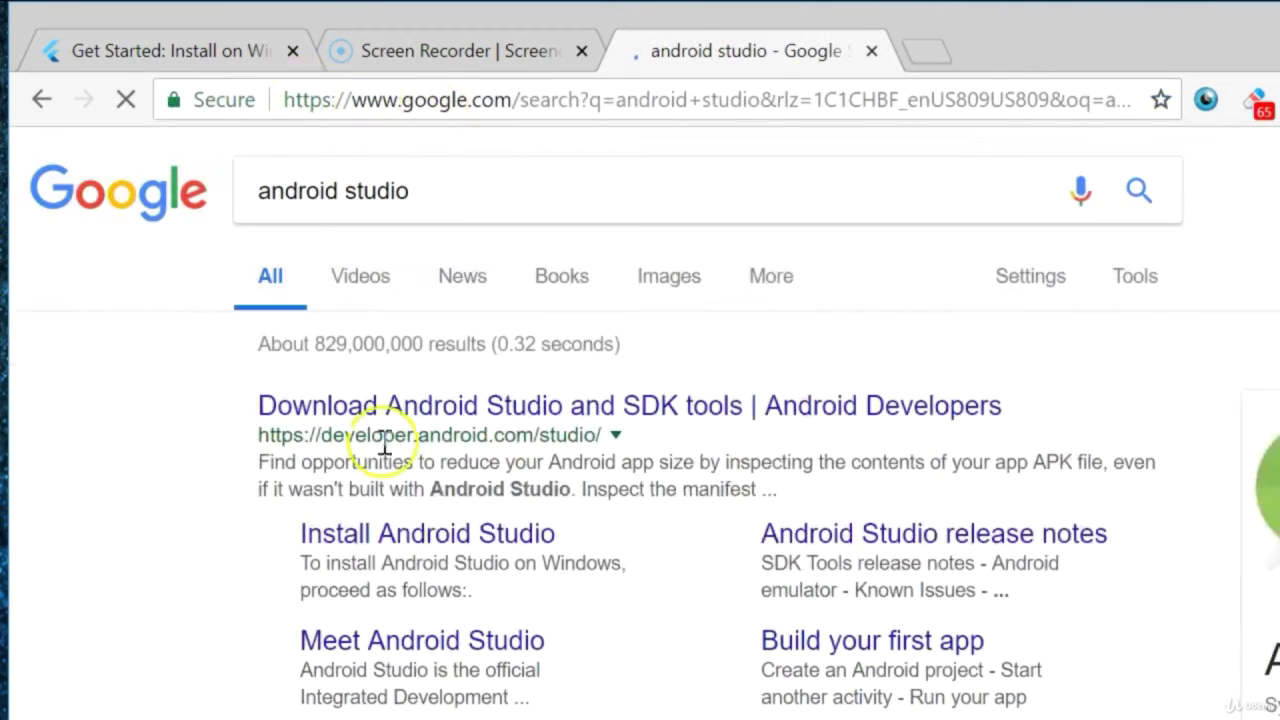
# Open the Install Android Studio guide from the search results and follow its link to download the latest version.
pyautogui.scroll(-1, 428, 552)
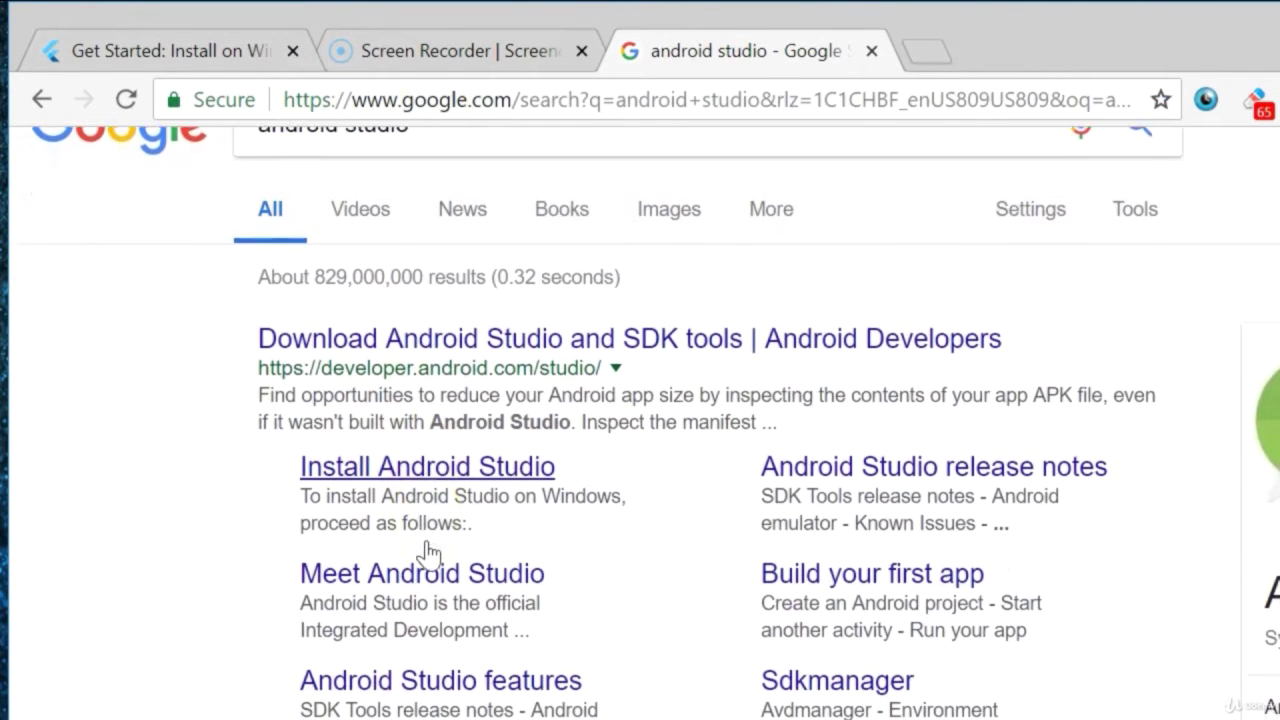
pyautogui.click(424, 465)
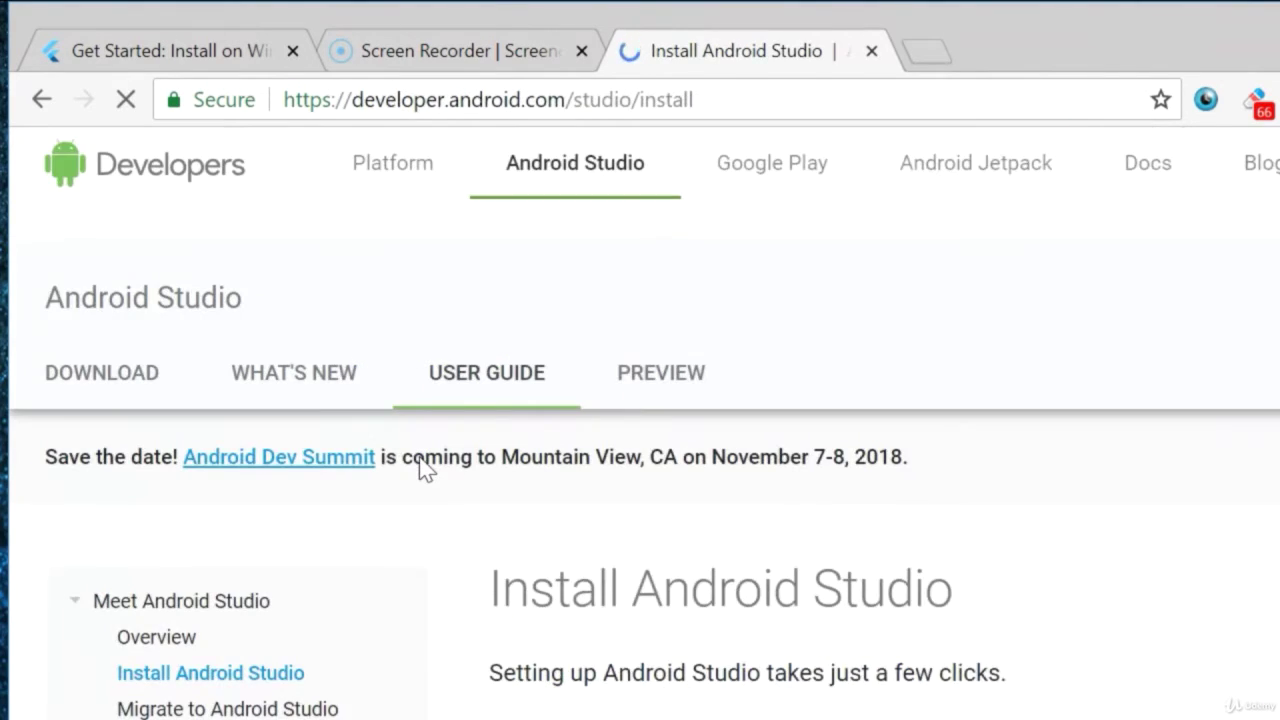
pyautogui.scroll(-3, 563, 472)
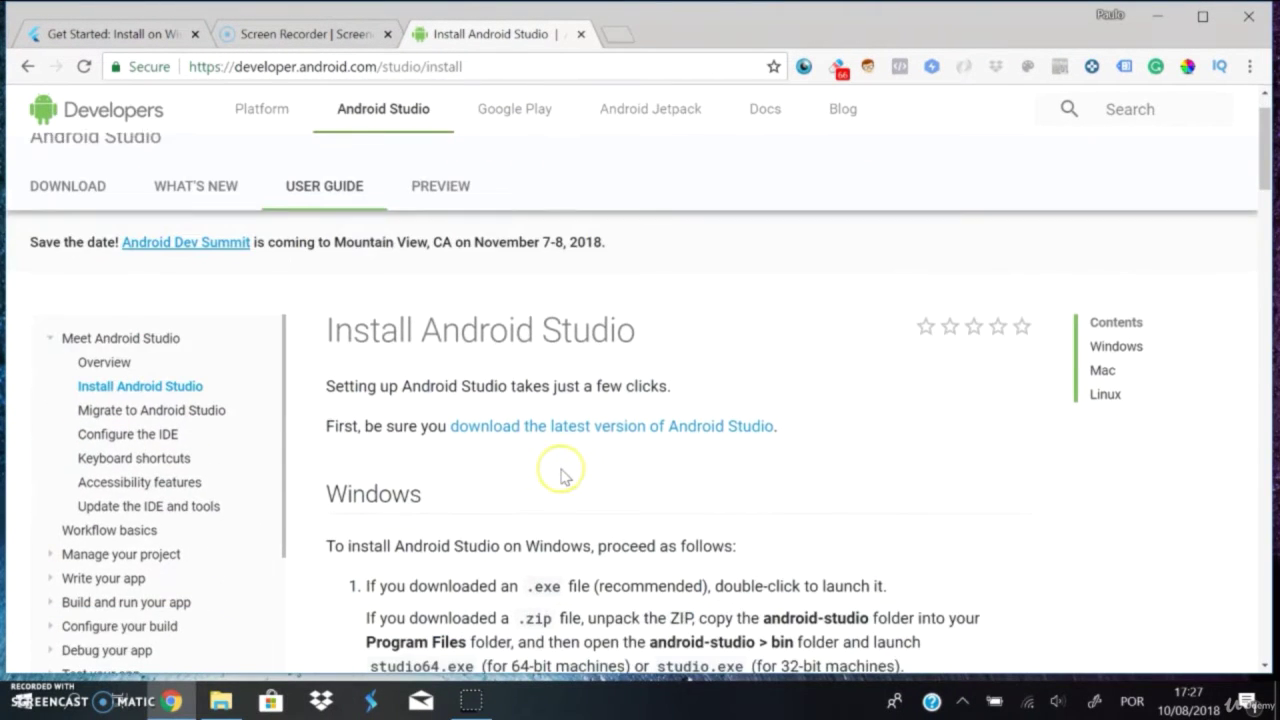
pyautogui.scroll(1, 563, 476)
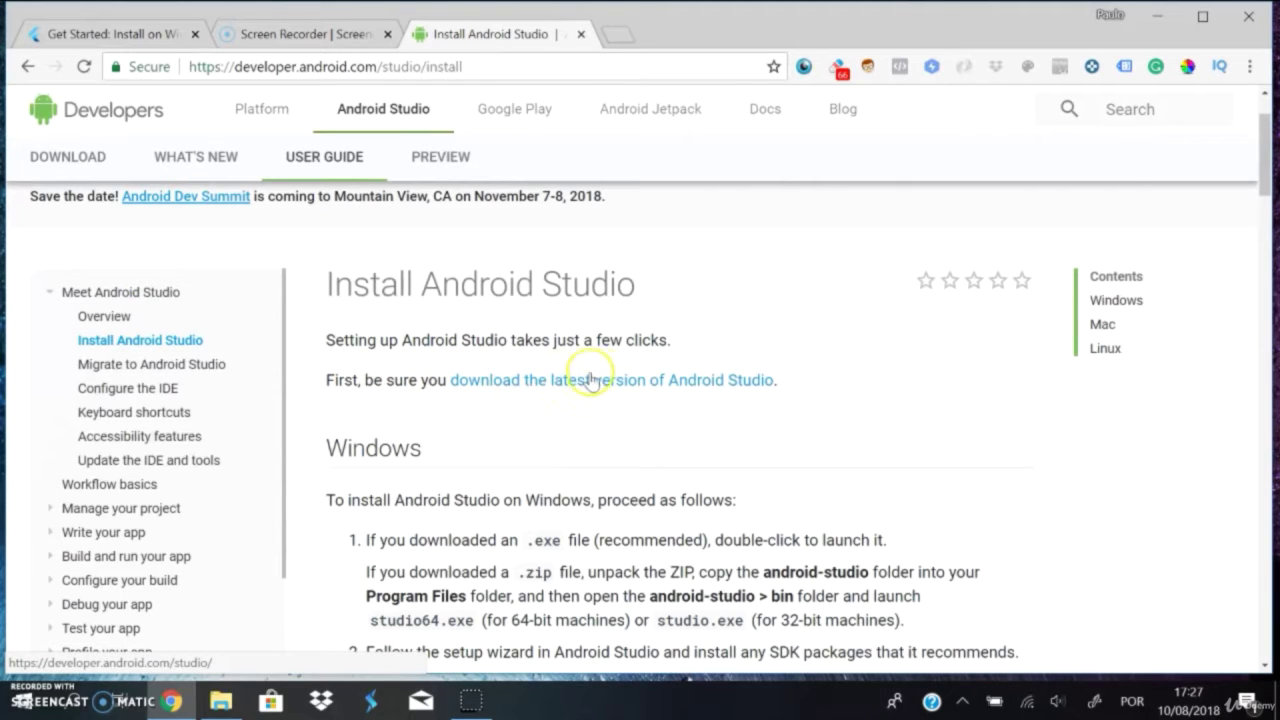
pyautogui.click(708, 390)
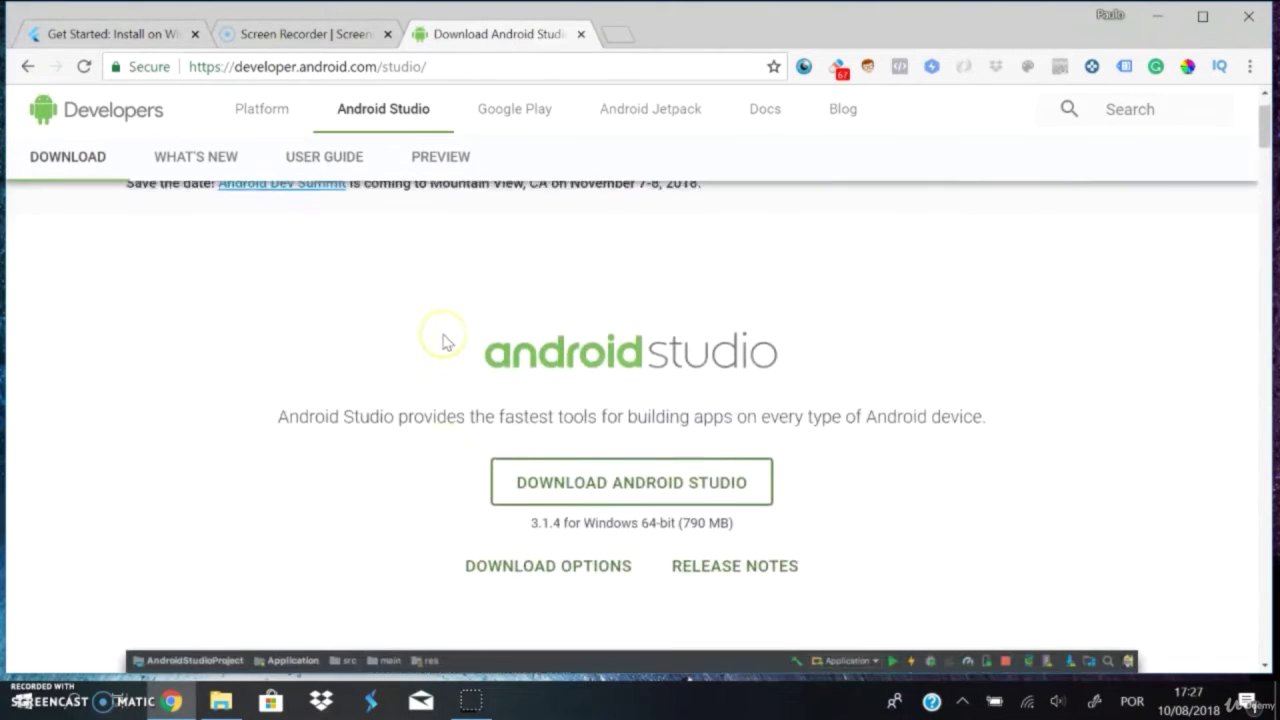
# Look over the Android Studio download page, including the Windows version offered and the feature descriptions.
pyautogui.scroll(-2, 443, 337)
pyautogui.scroll(-1, 446, 341)
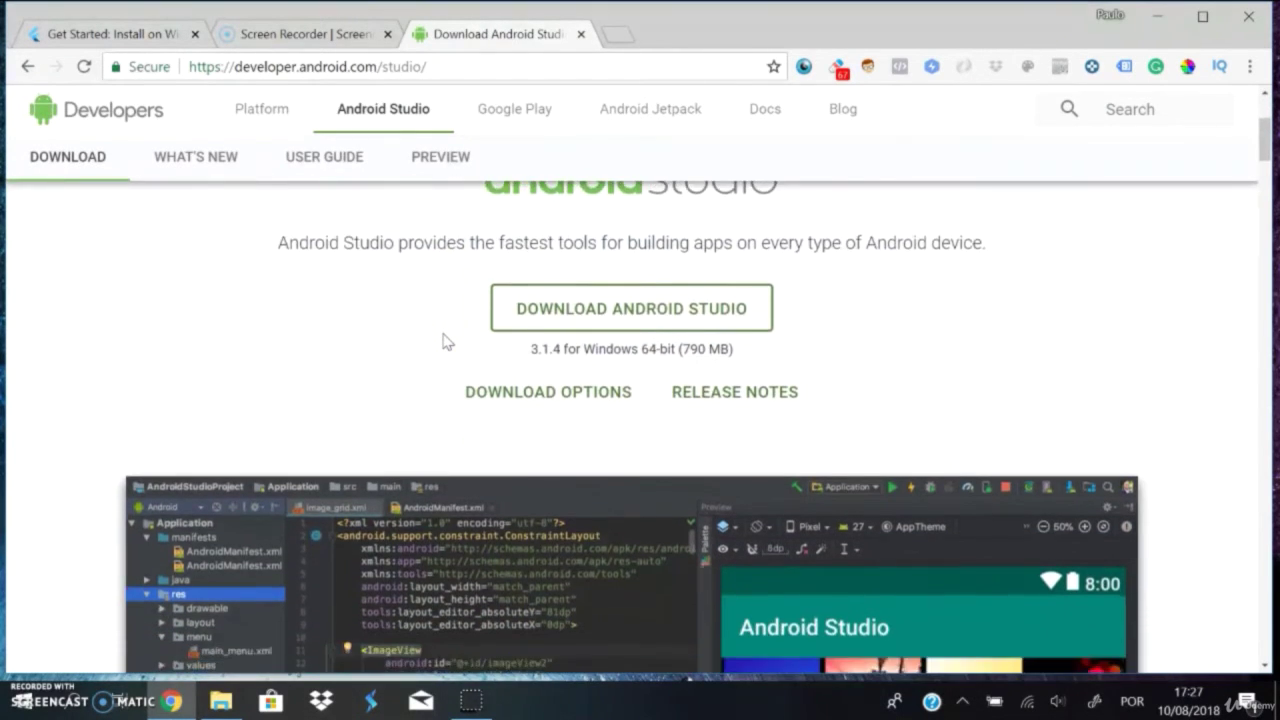
pyautogui.scroll(-2, 444, 332)
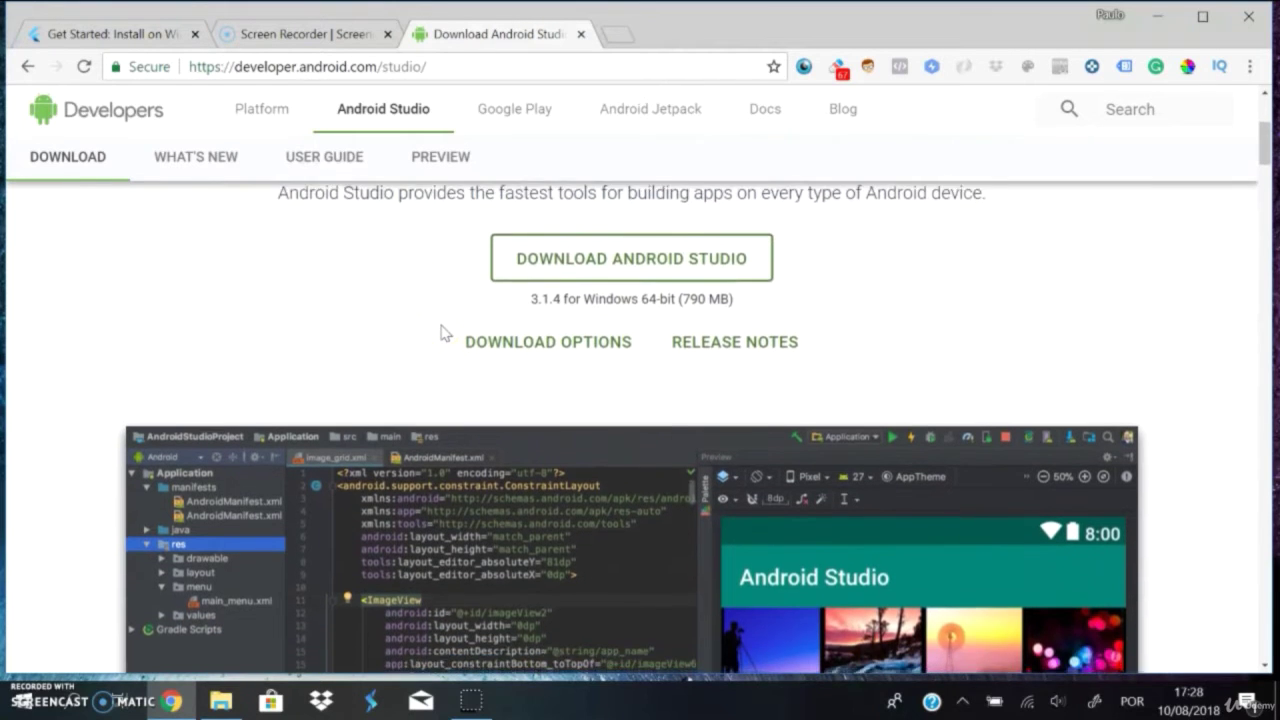
pyautogui.scroll(3, 445, 333)
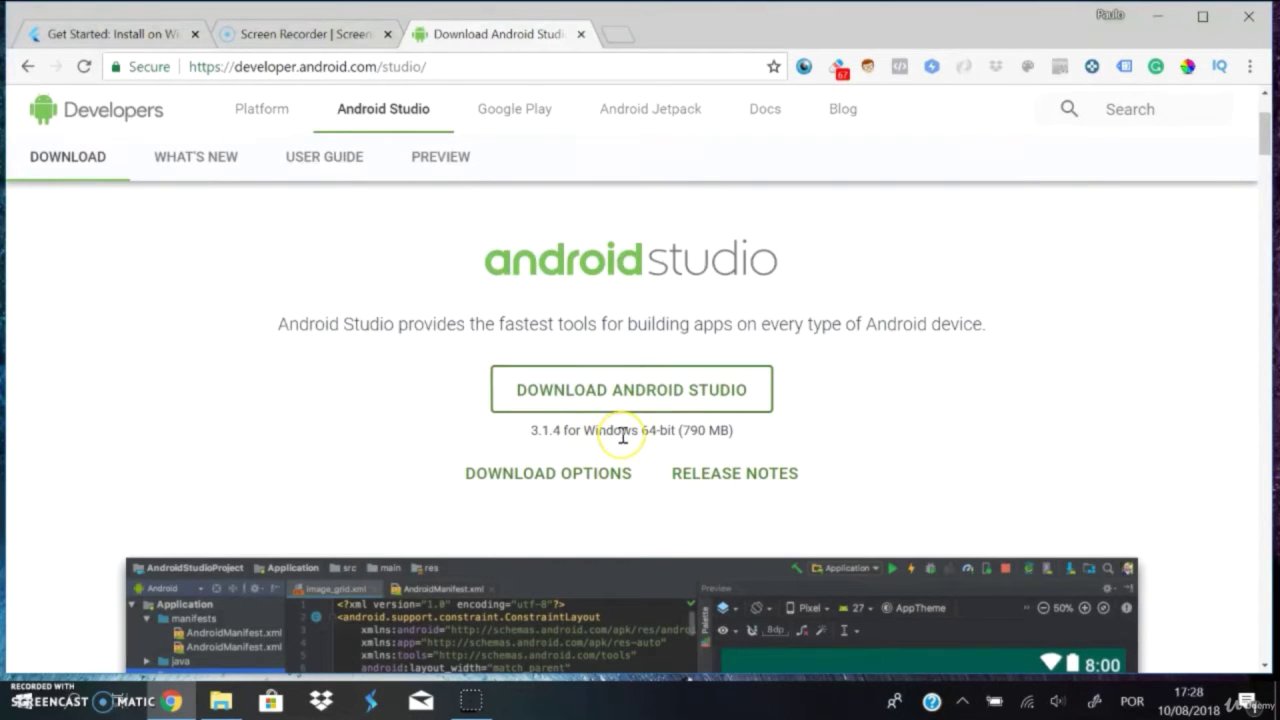
pyautogui.scroll(-10, 330, 455)
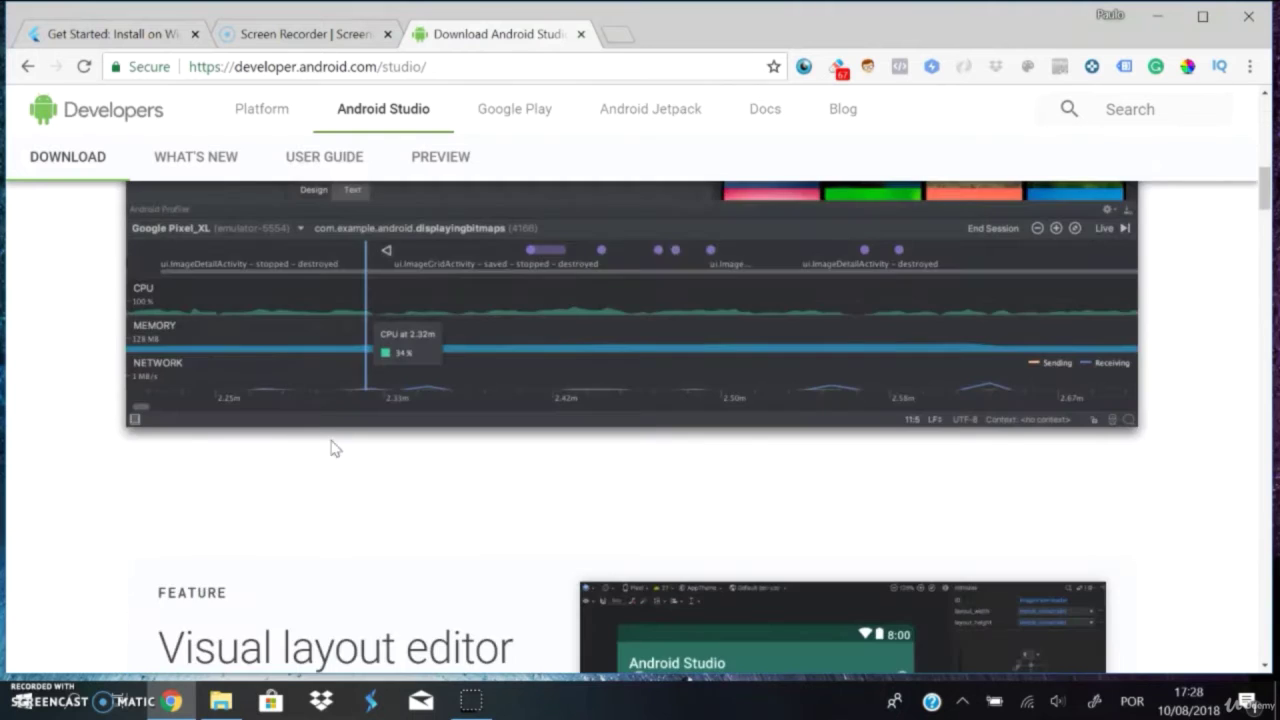
pyautogui.scroll(-3, 320, 410)
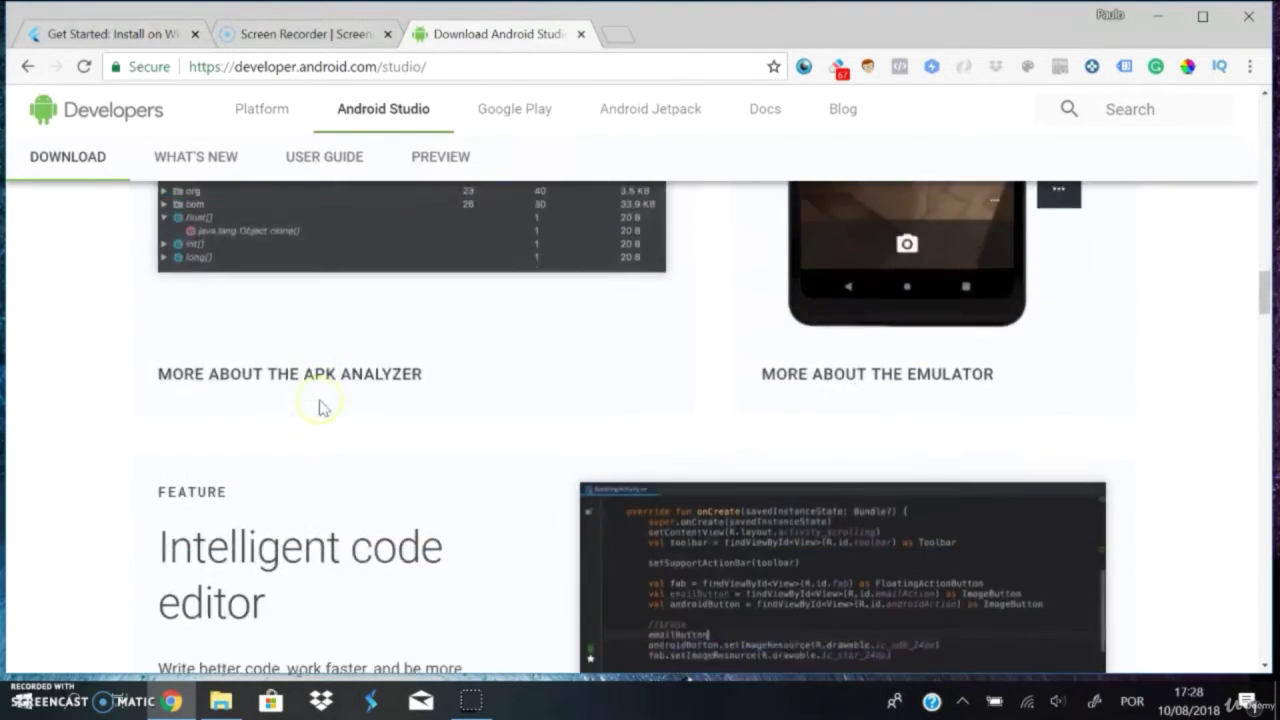
pyautogui.scroll(-1, 320, 407)
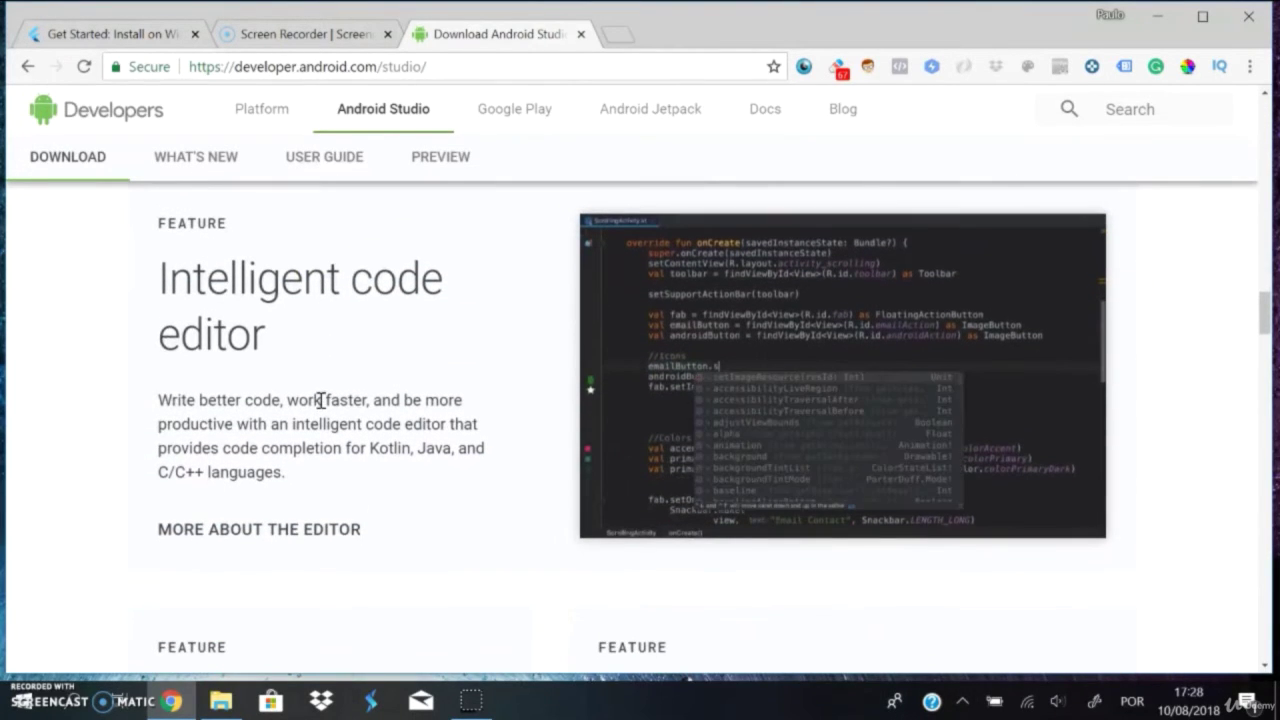
pyautogui.scroll(-2, 322, 380)
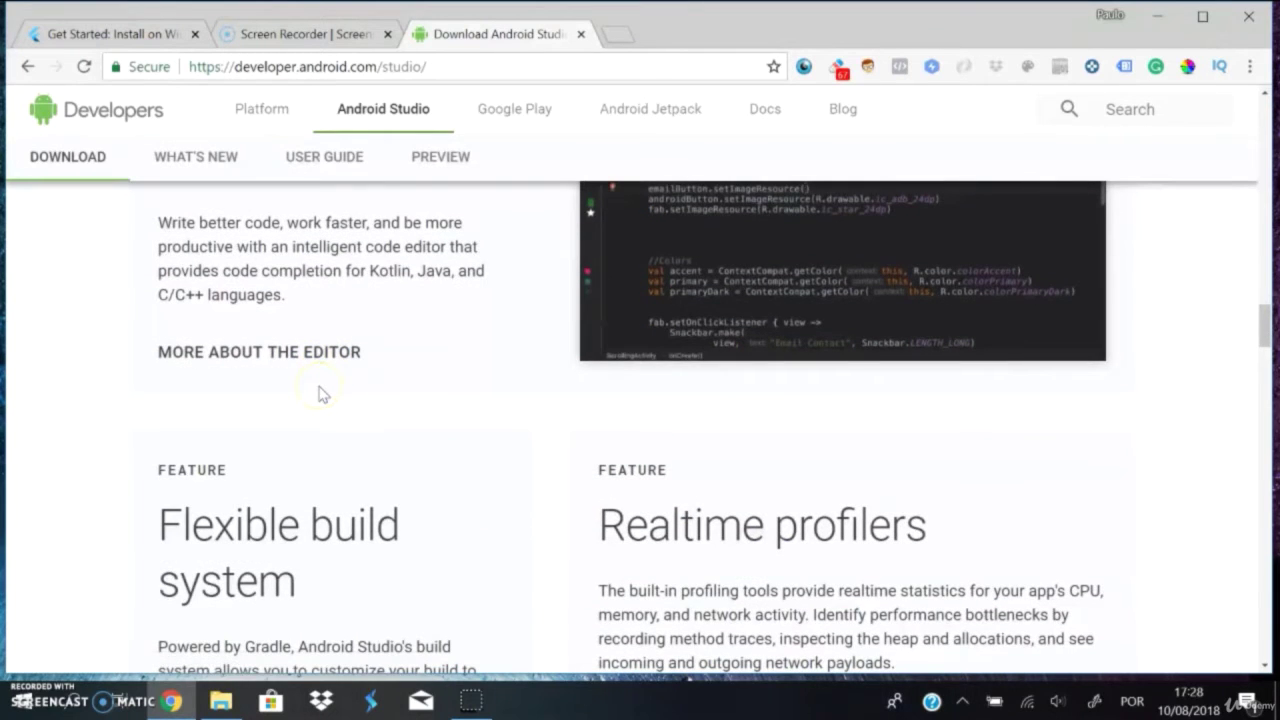
pyautogui.scroll(10, 322, 393)
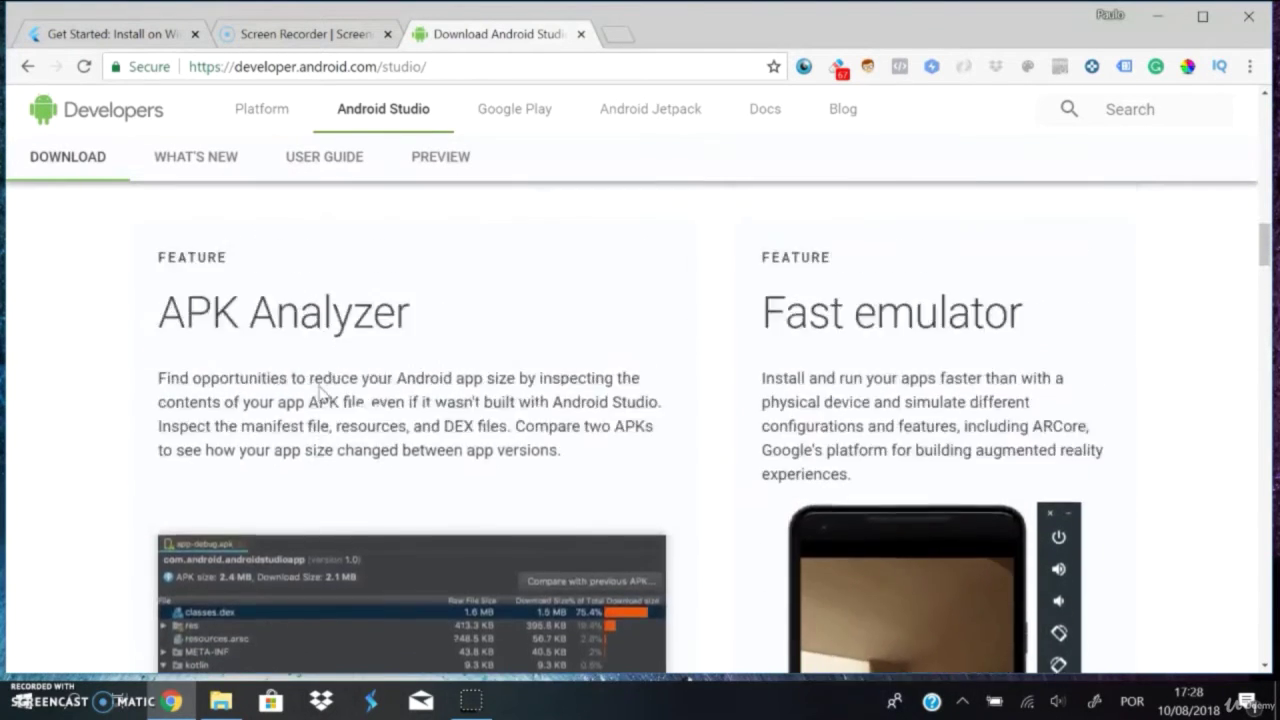
pyautogui.scroll(10, 318, 388)
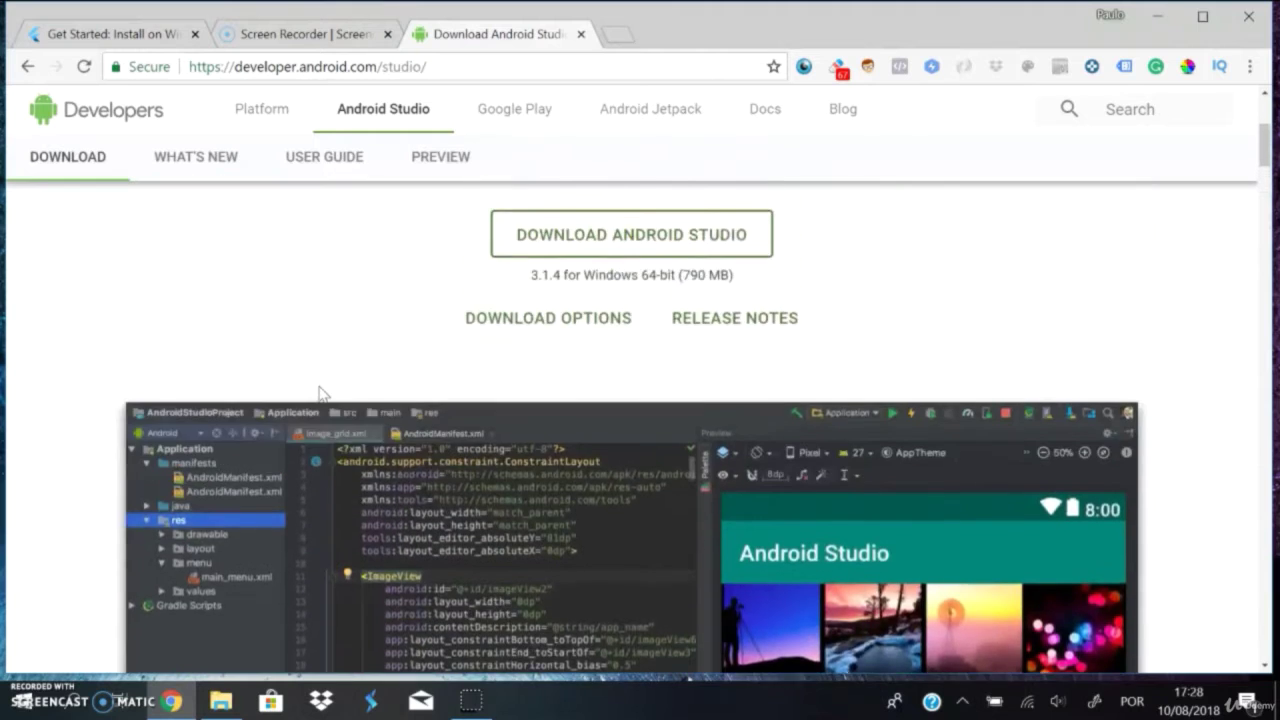
pyautogui.scroll(2, 318, 390)
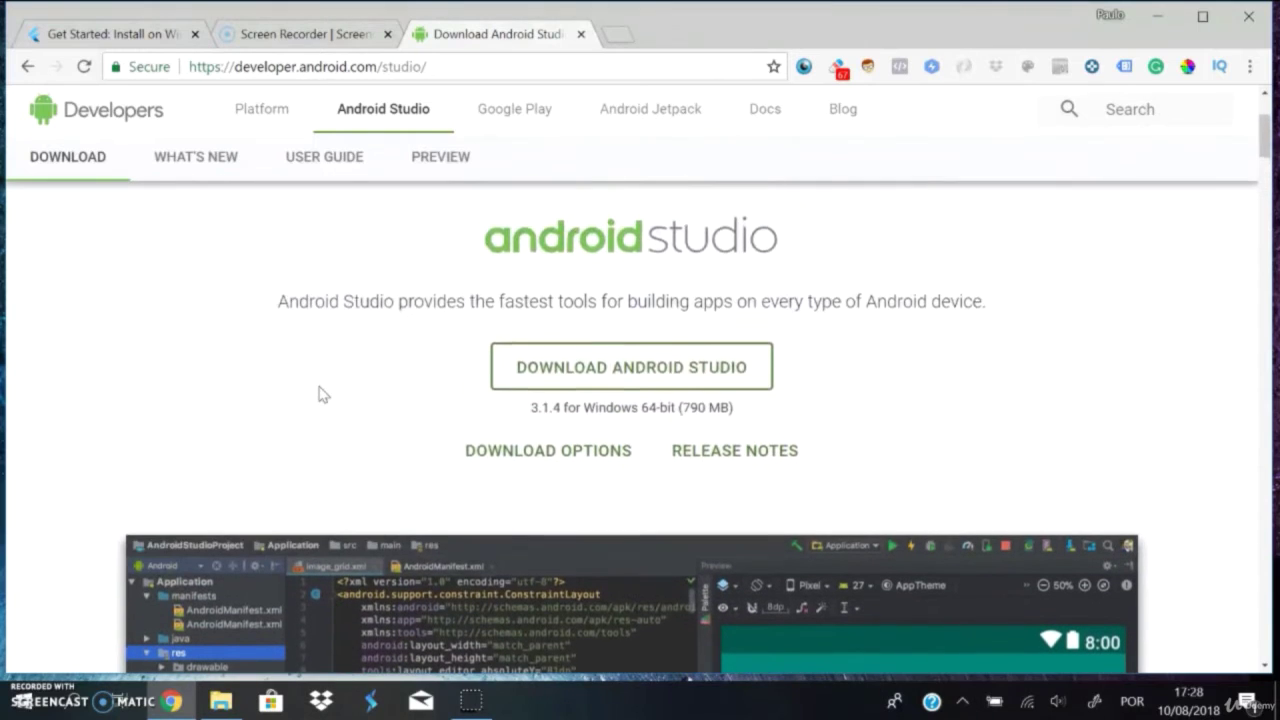
# Start the Android Studio download, look through the license agreement, and accept the terms and conditions.
pyautogui.click(634, 378)
pyautogui.scroll(-1, 429, 403)
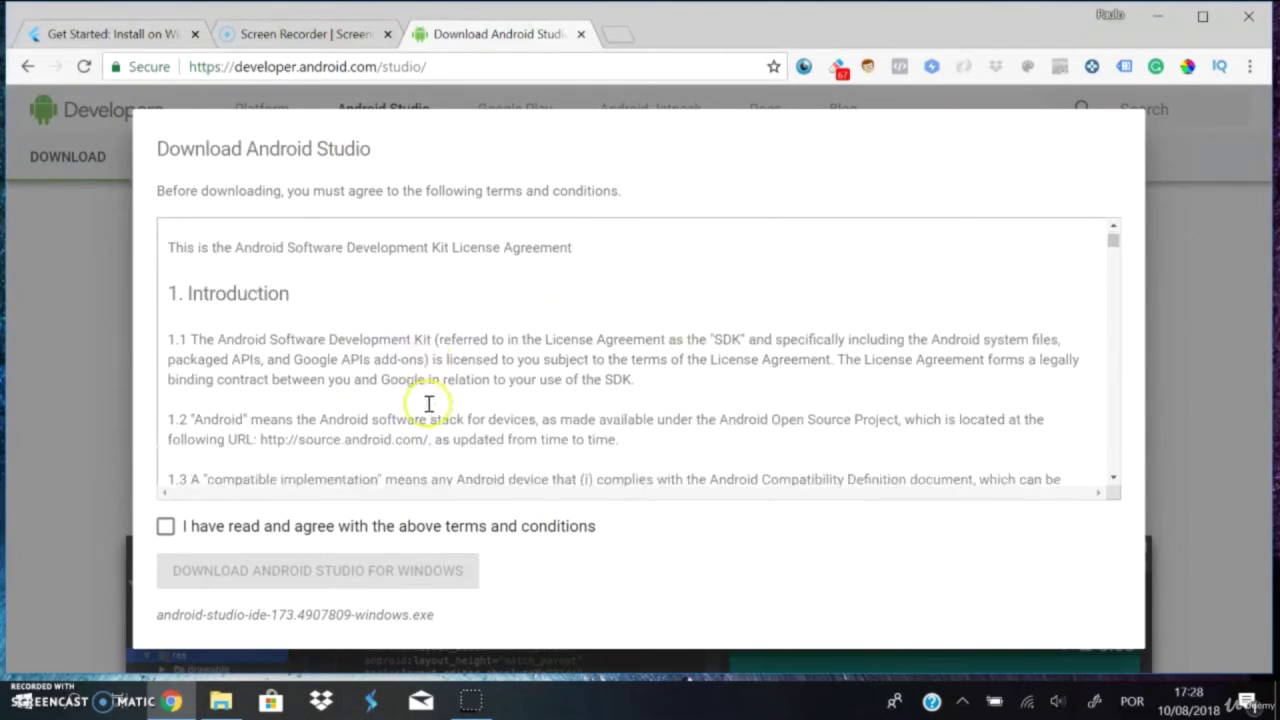
pyautogui.scroll(-12, 429, 403)
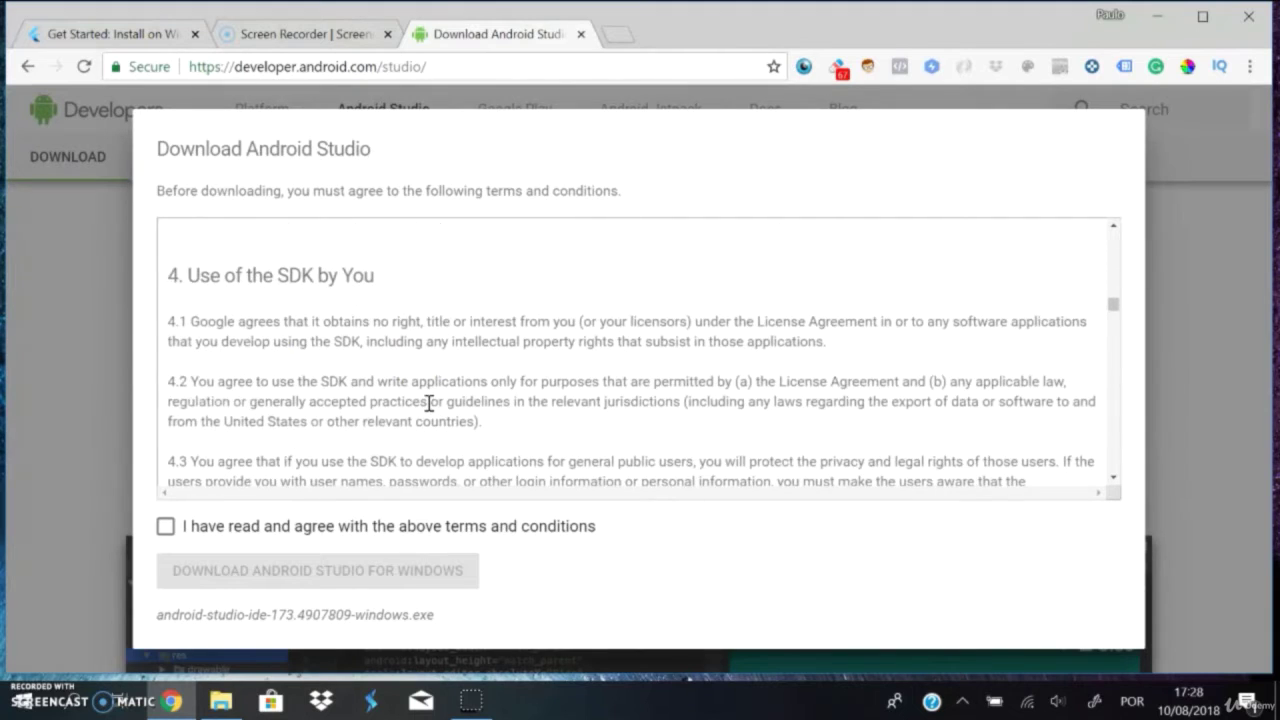
pyautogui.scroll(-4, 429, 403)
pyautogui.scroll(3, 429, 403)
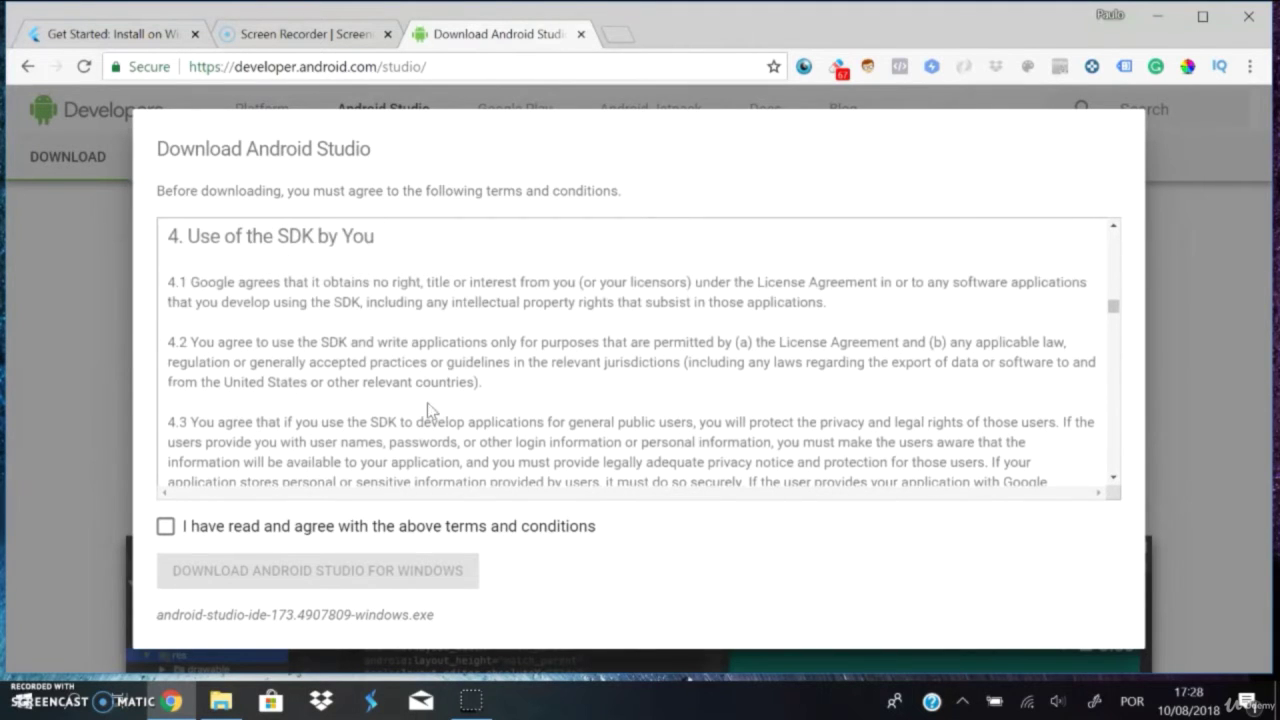
pyautogui.click(165, 526)
pyautogui.click(165, 526)
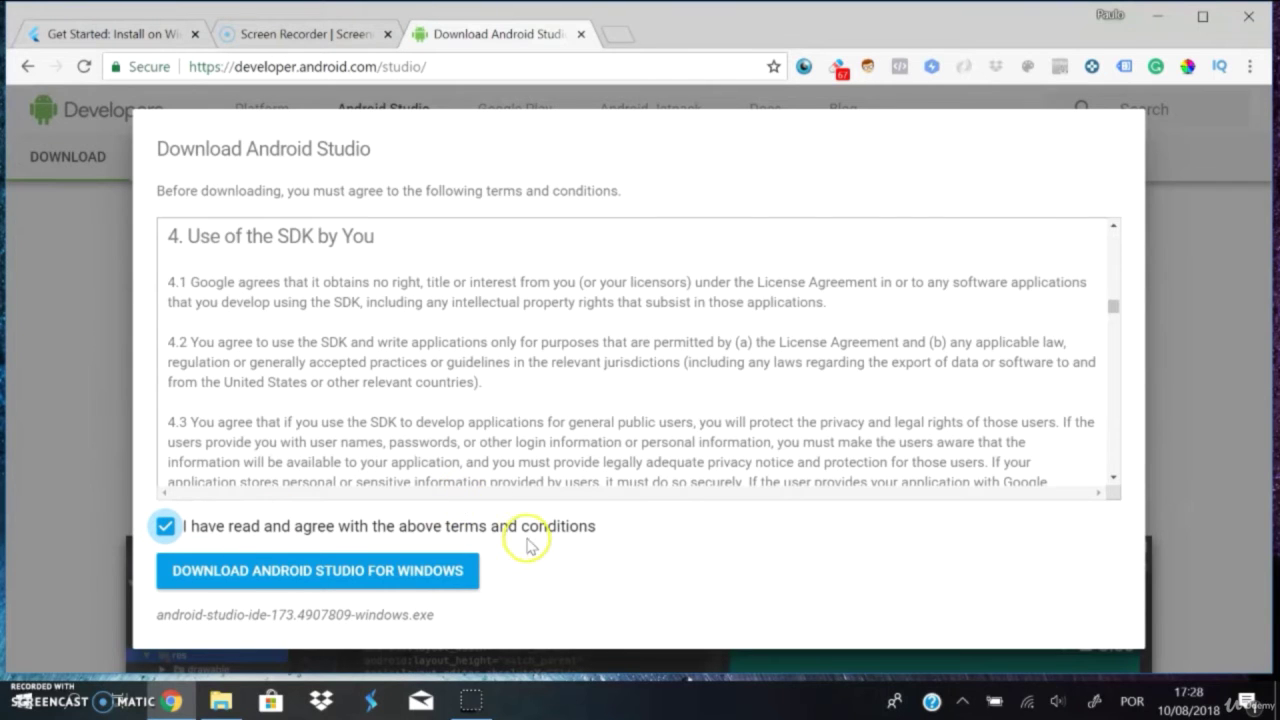
# Download Android Studio for Windows and launch the downloaded installer.
pyautogui.click(290, 570)
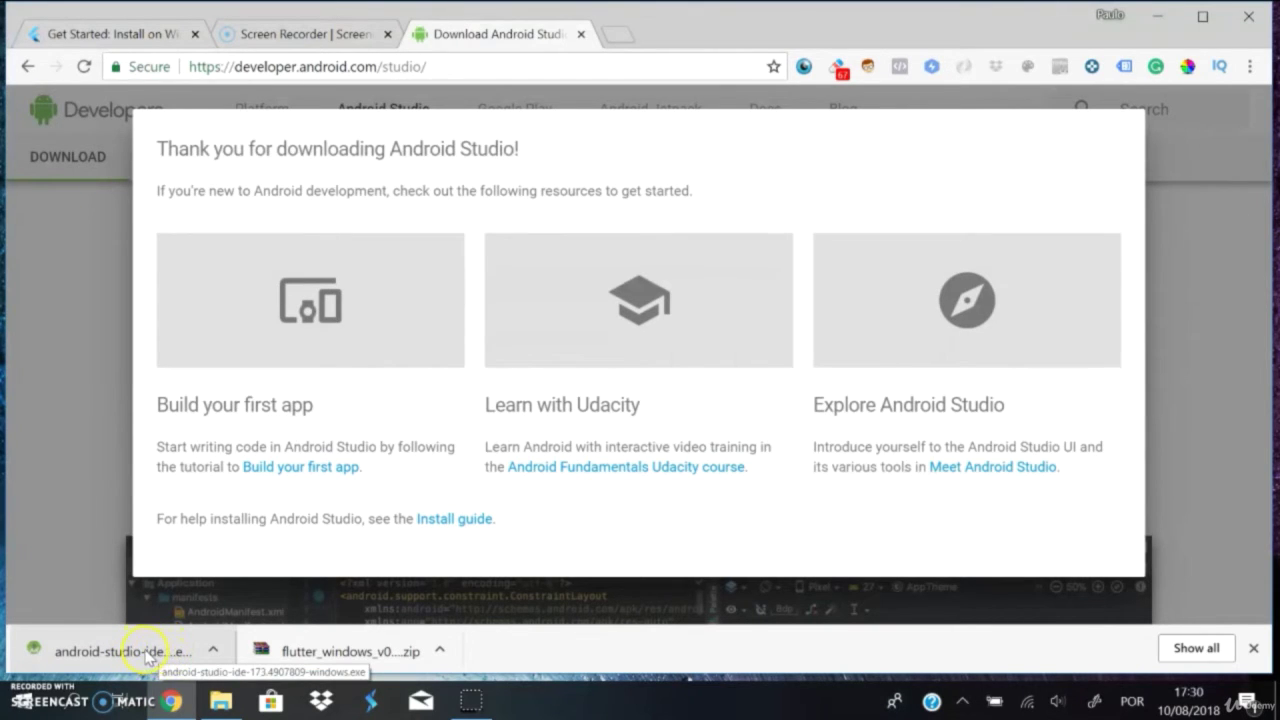
pyautogui.click(155, 652)
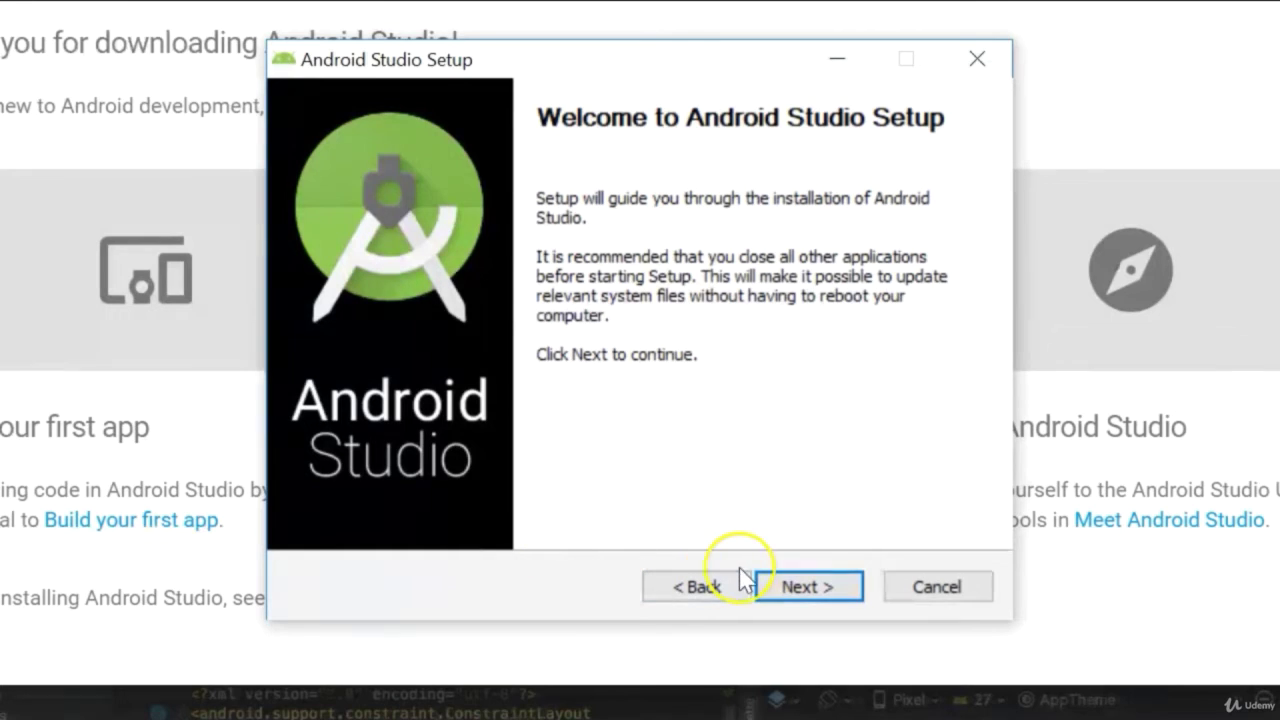
# Install Android Studio with Android Virtual Device in C:\Program Files\Android\Android Studio, using the Start Menu folder Android Studio.
pyautogui.click(810, 588)
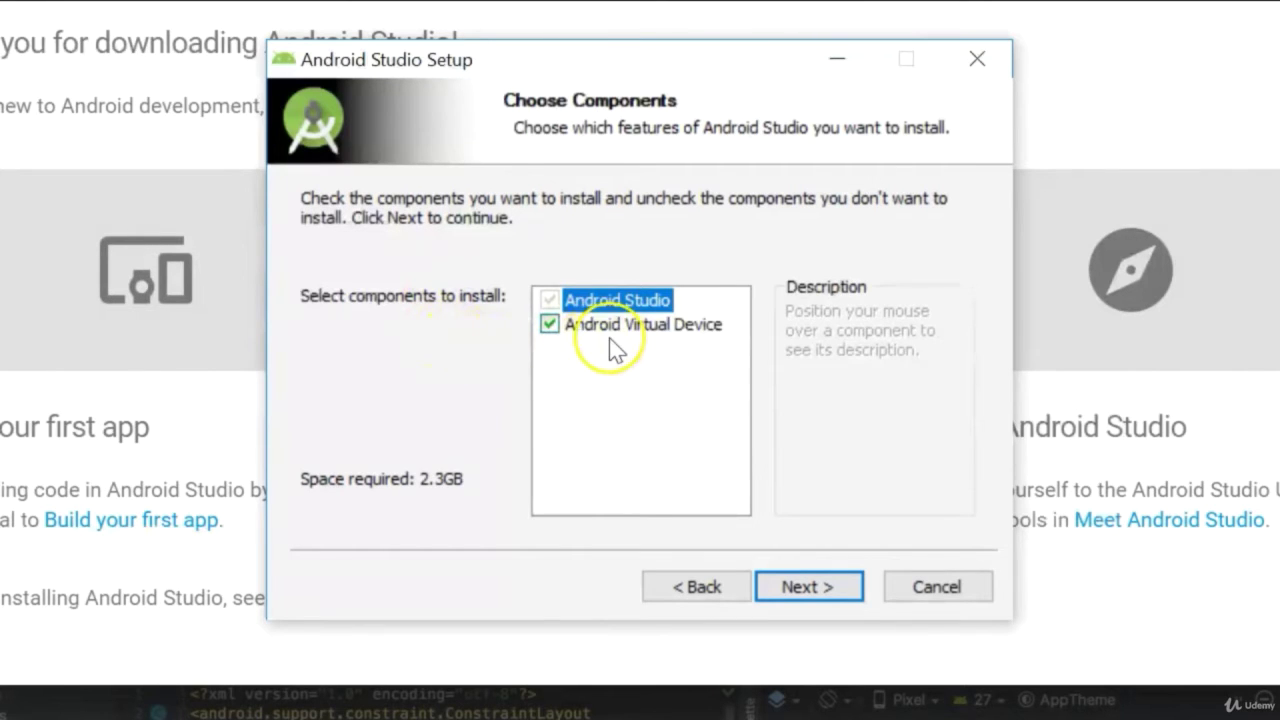
pyautogui.moveTo(606, 343)
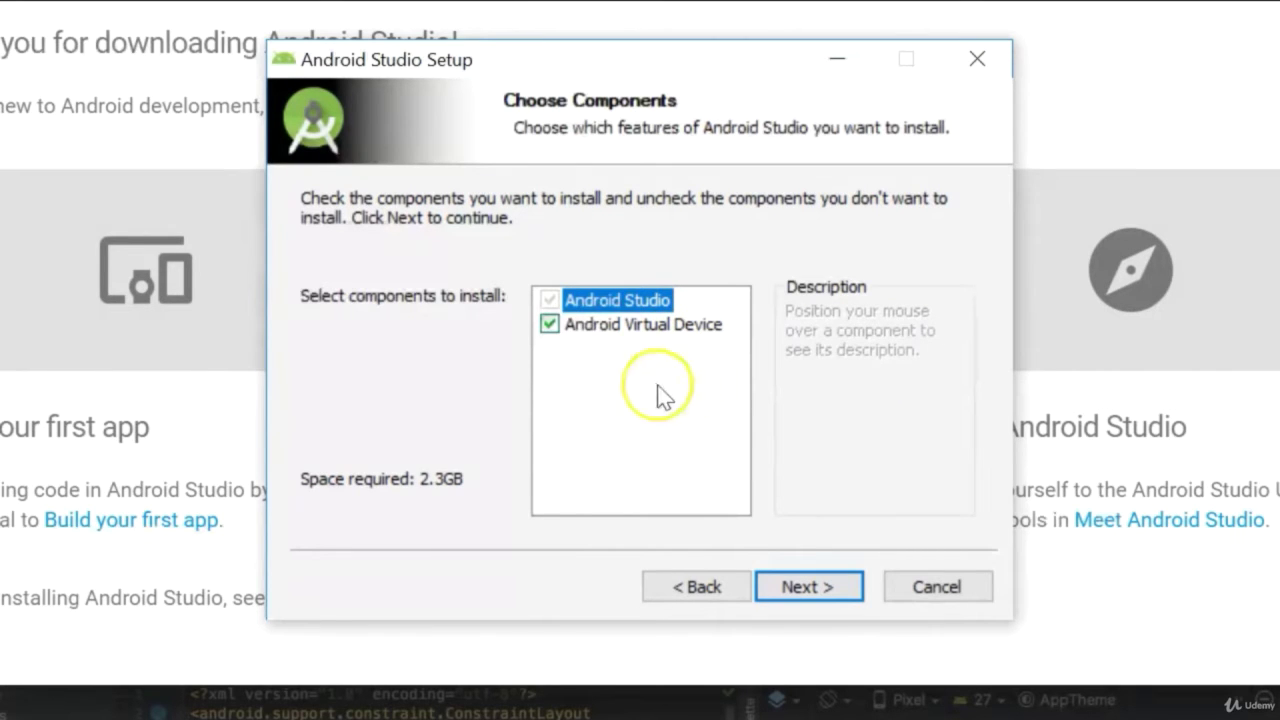
pyautogui.click(812, 588)
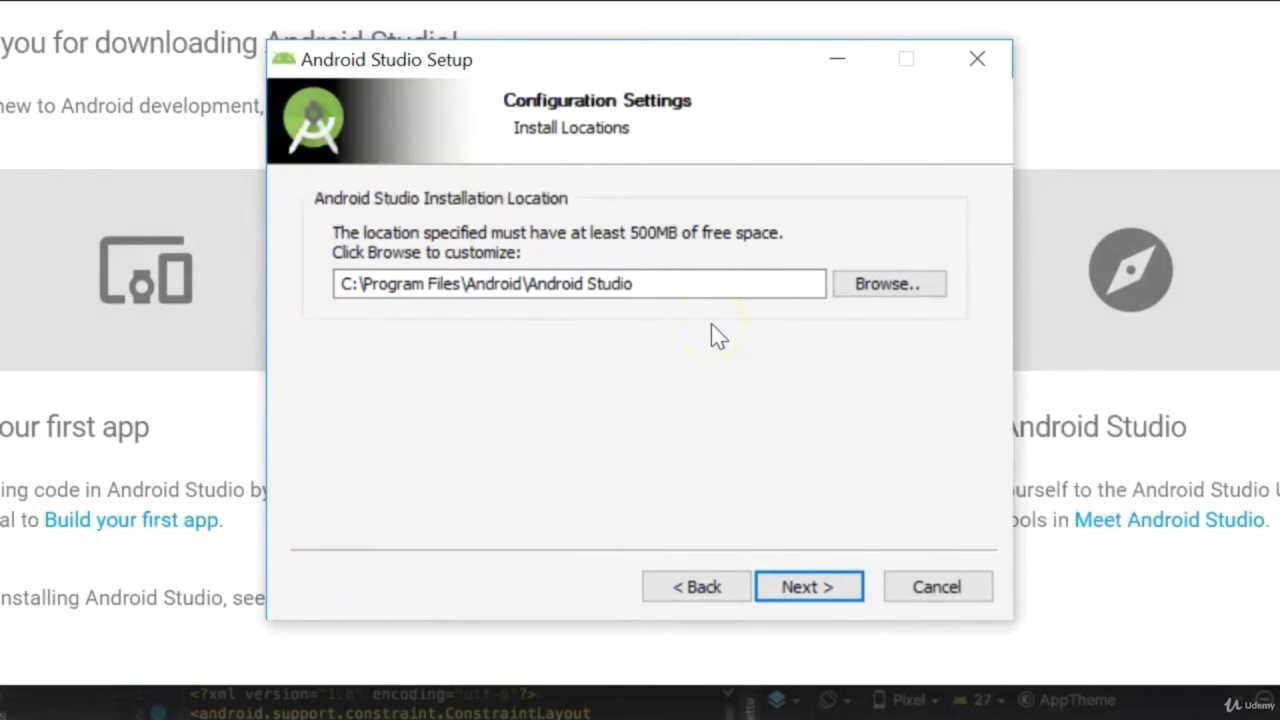
pyautogui.click(808, 588)
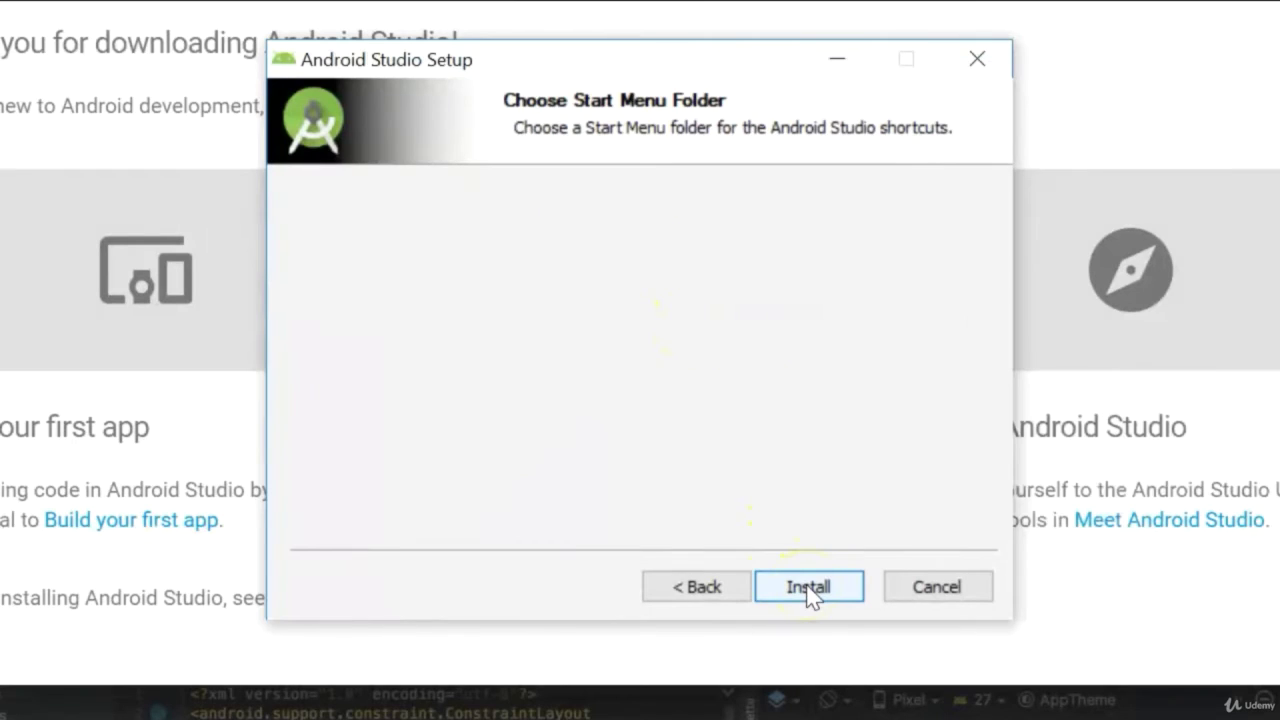
pyautogui.scroll(-2, 558, 380)
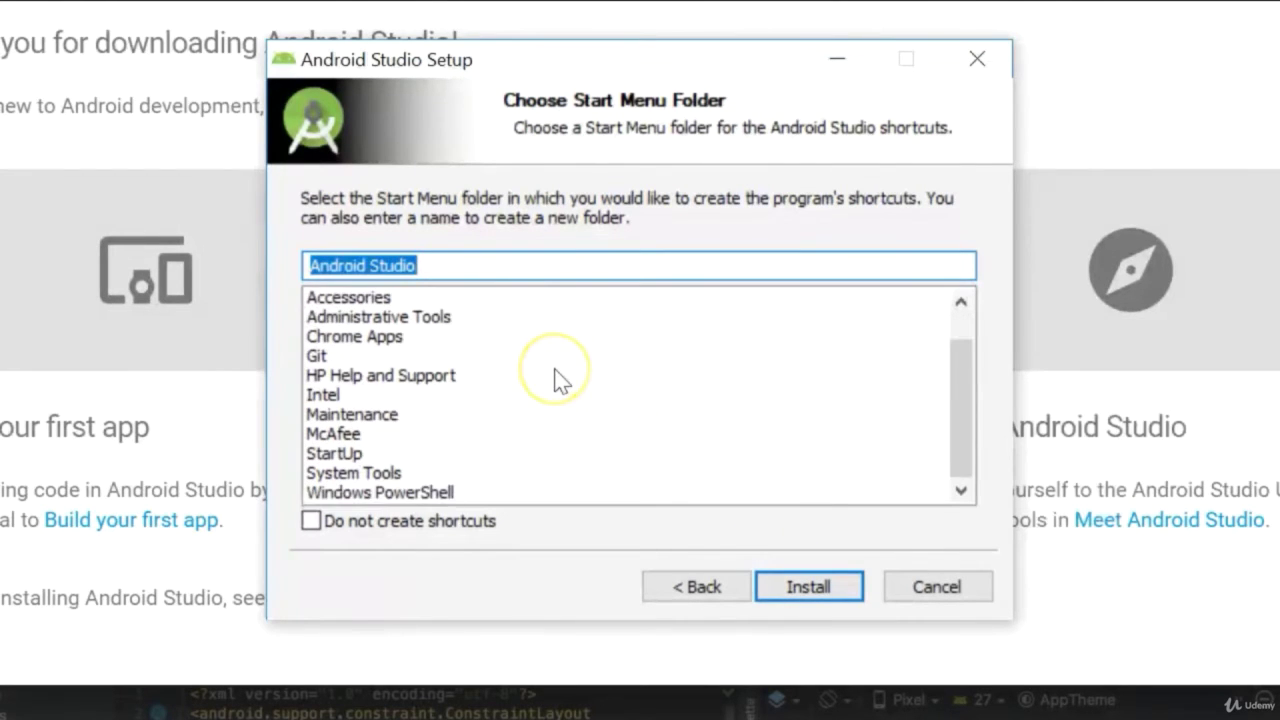
pyautogui.scroll(2, 558, 380)
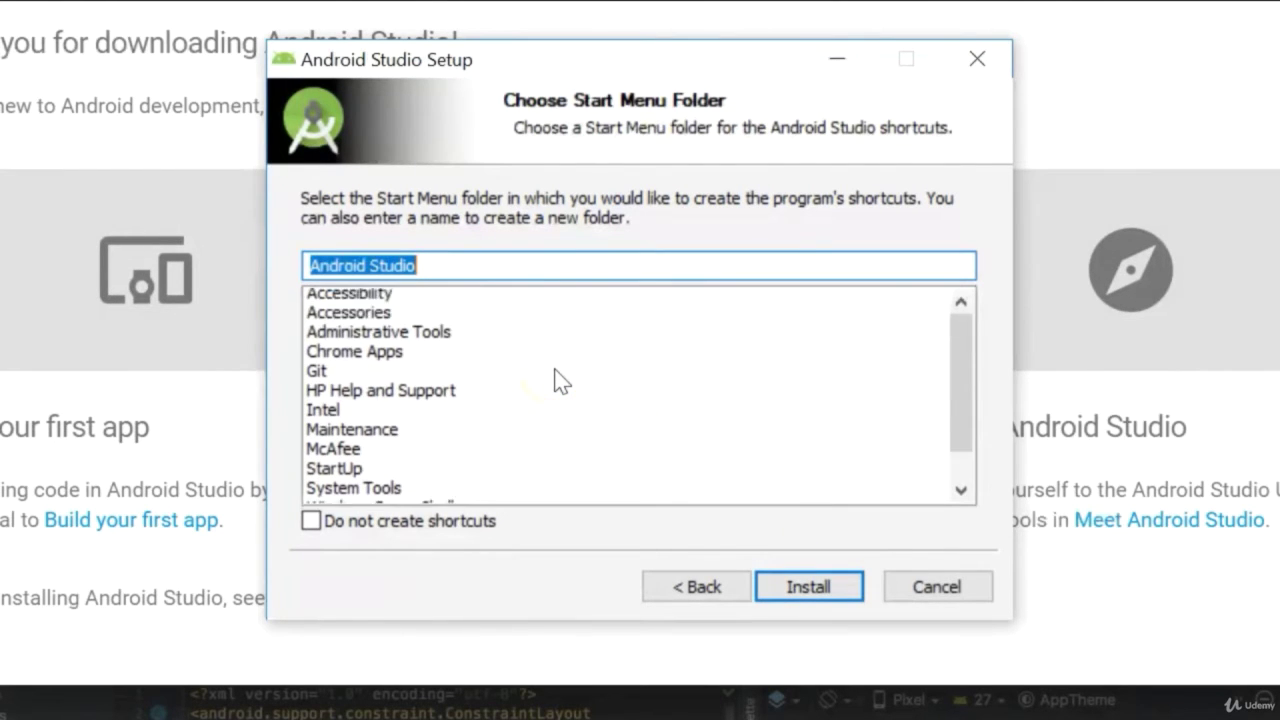
pyautogui.click(808, 592)
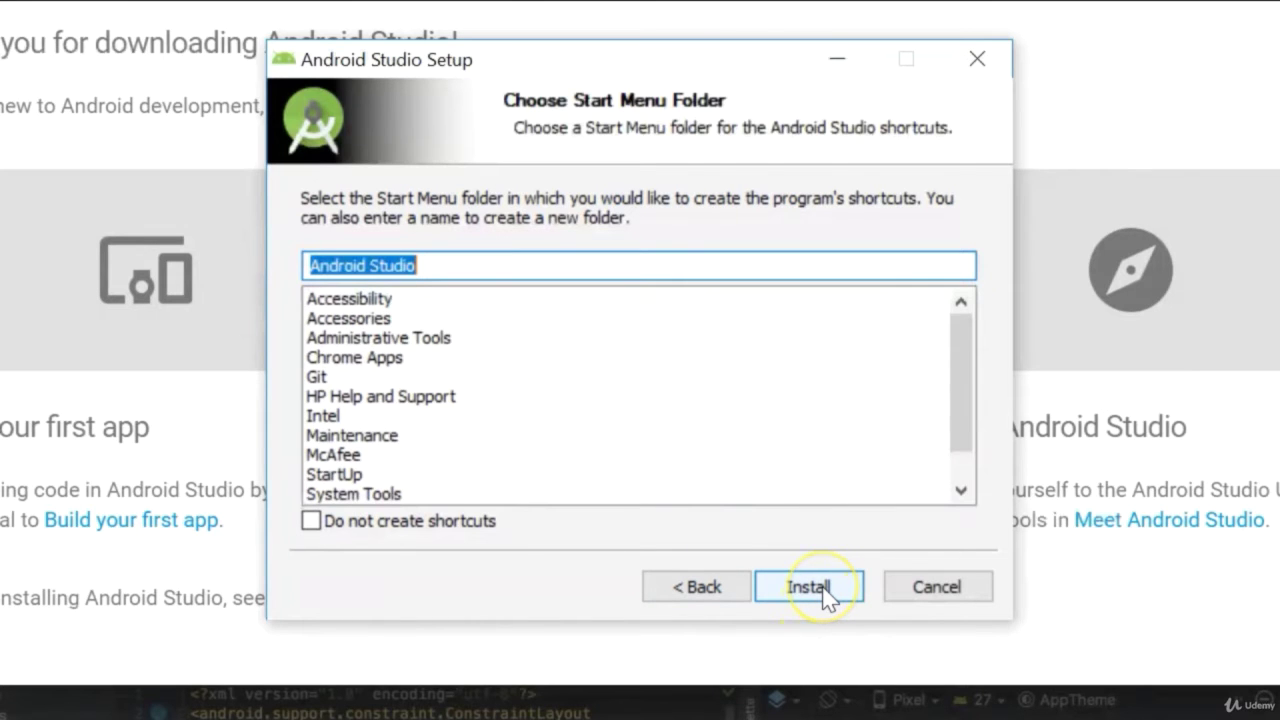
pyautogui.click(820, 590)
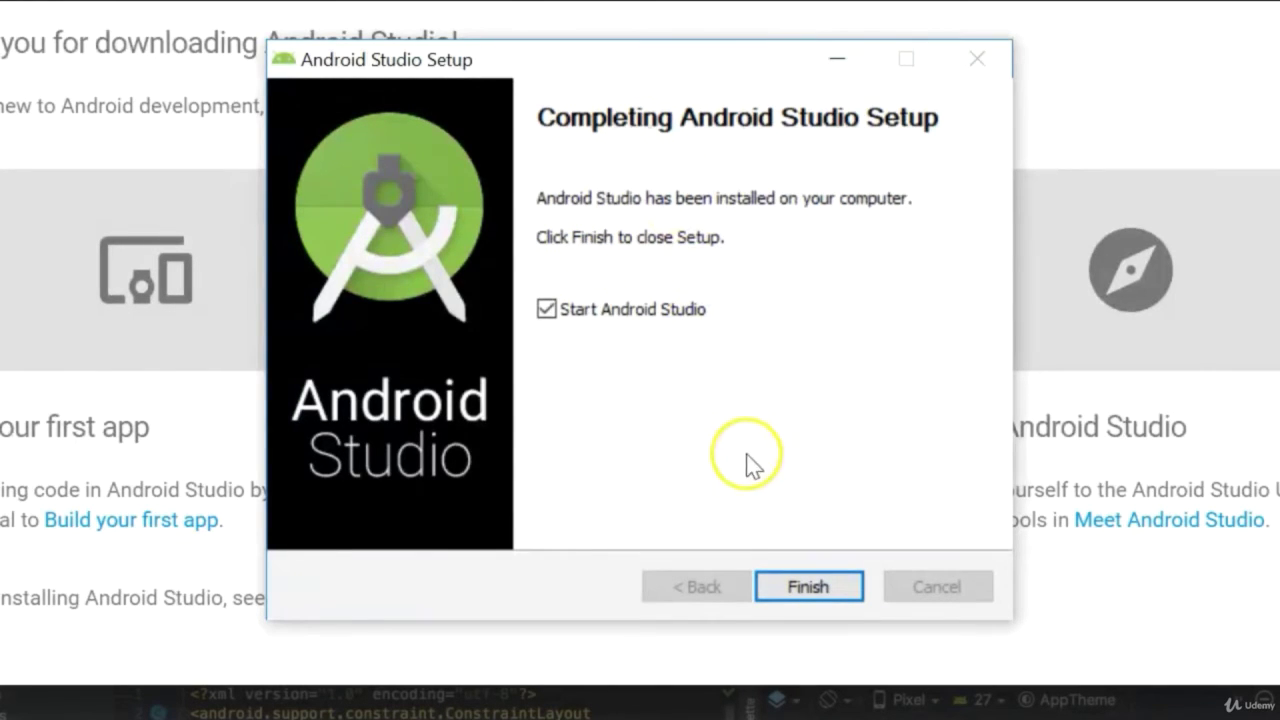
# Finish the installer with Android Studio set to start, and choose not to import any previous settings.
pyautogui.click(808, 588)
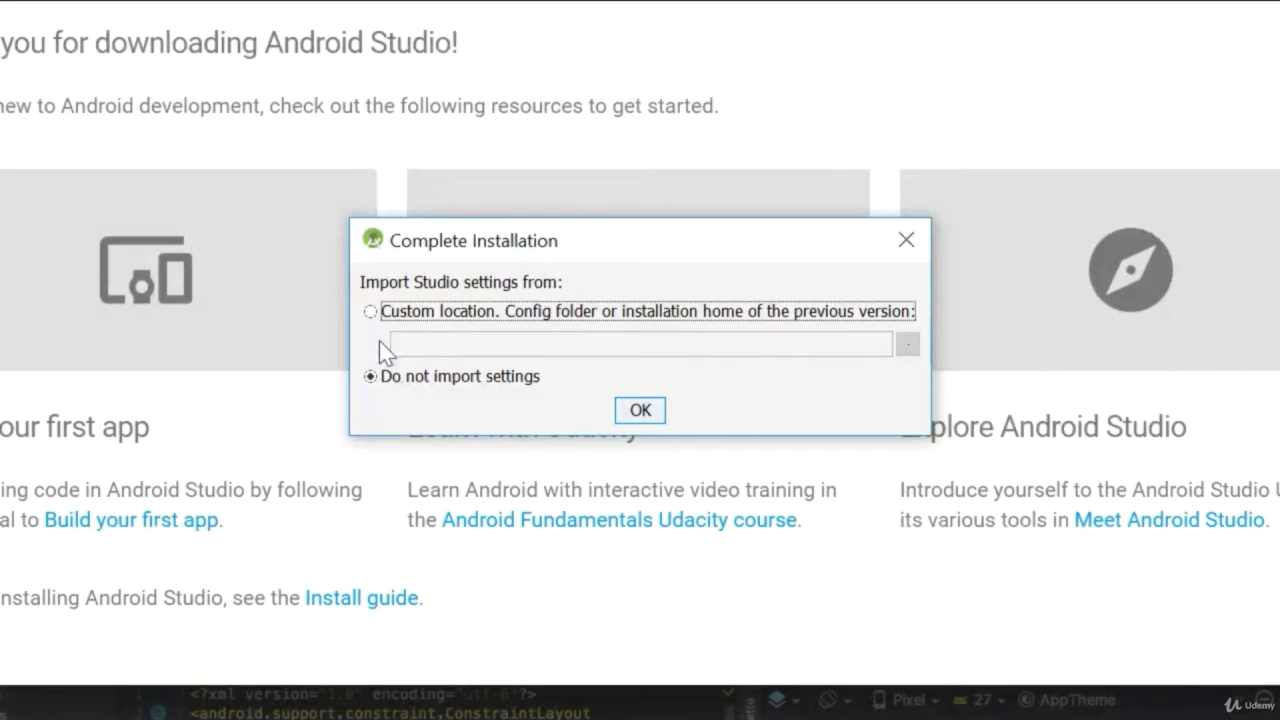
pyautogui.click(395, 377)
pyautogui.click(641, 410)
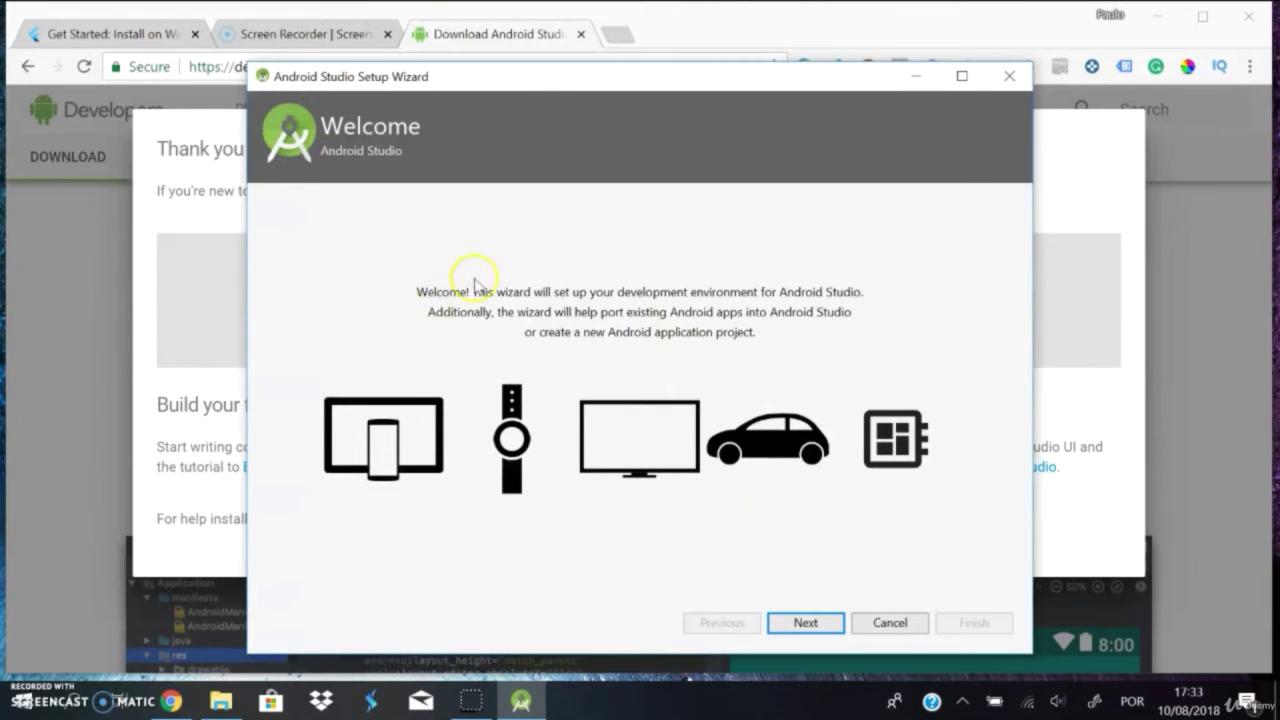
# Choose the Standard install type and the Darcula UI theme in the Android Studio Setup Wizard.
pyautogui.click(806, 623)
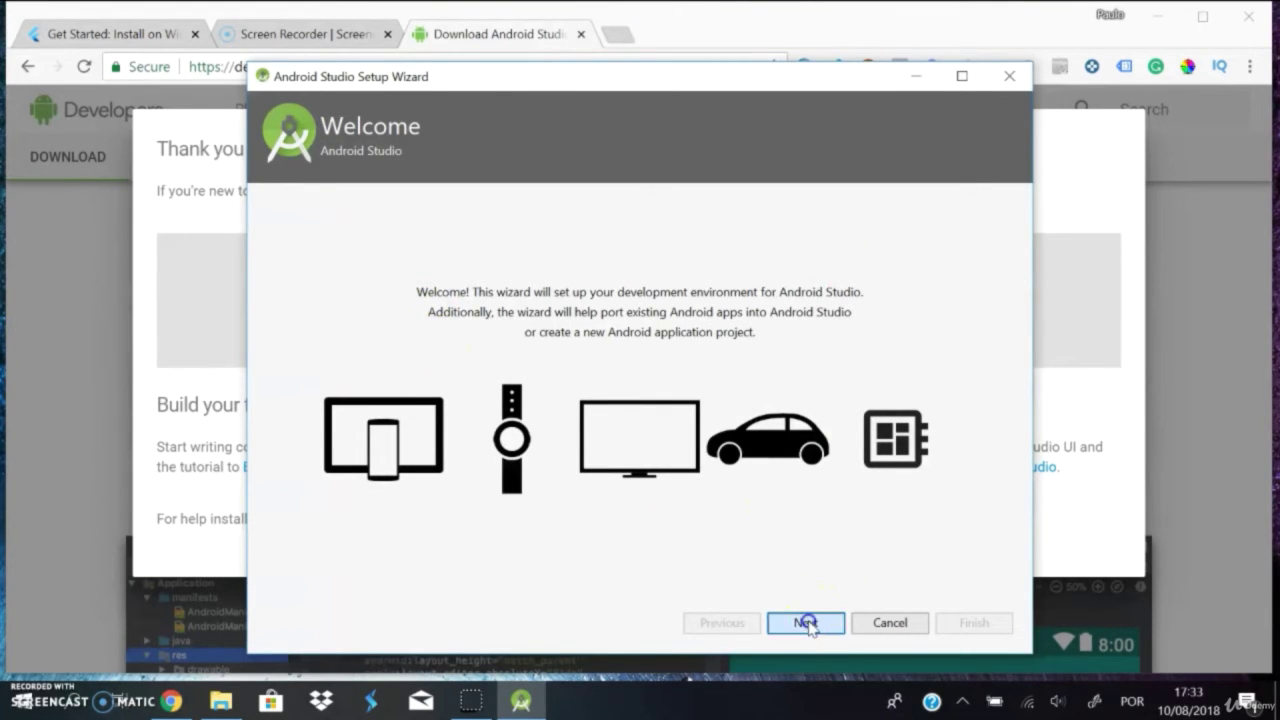
pyautogui.click(281, 251)
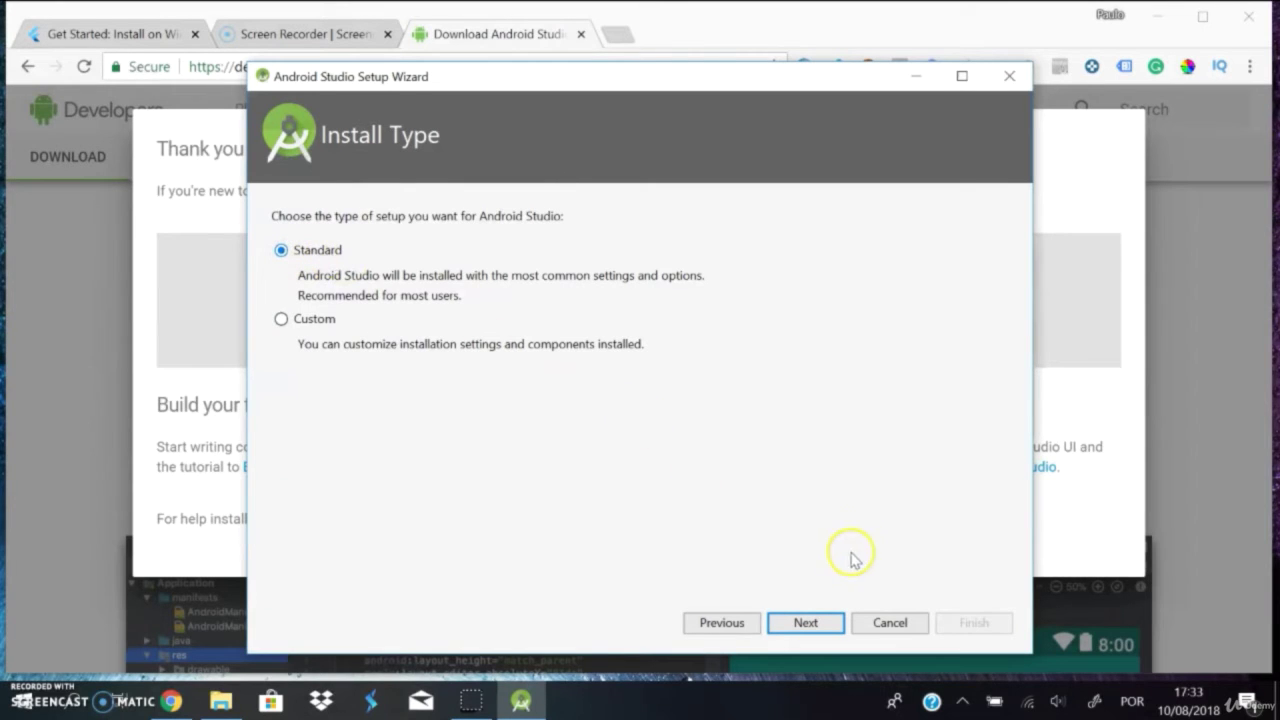
pyautogui.click(806, 622)
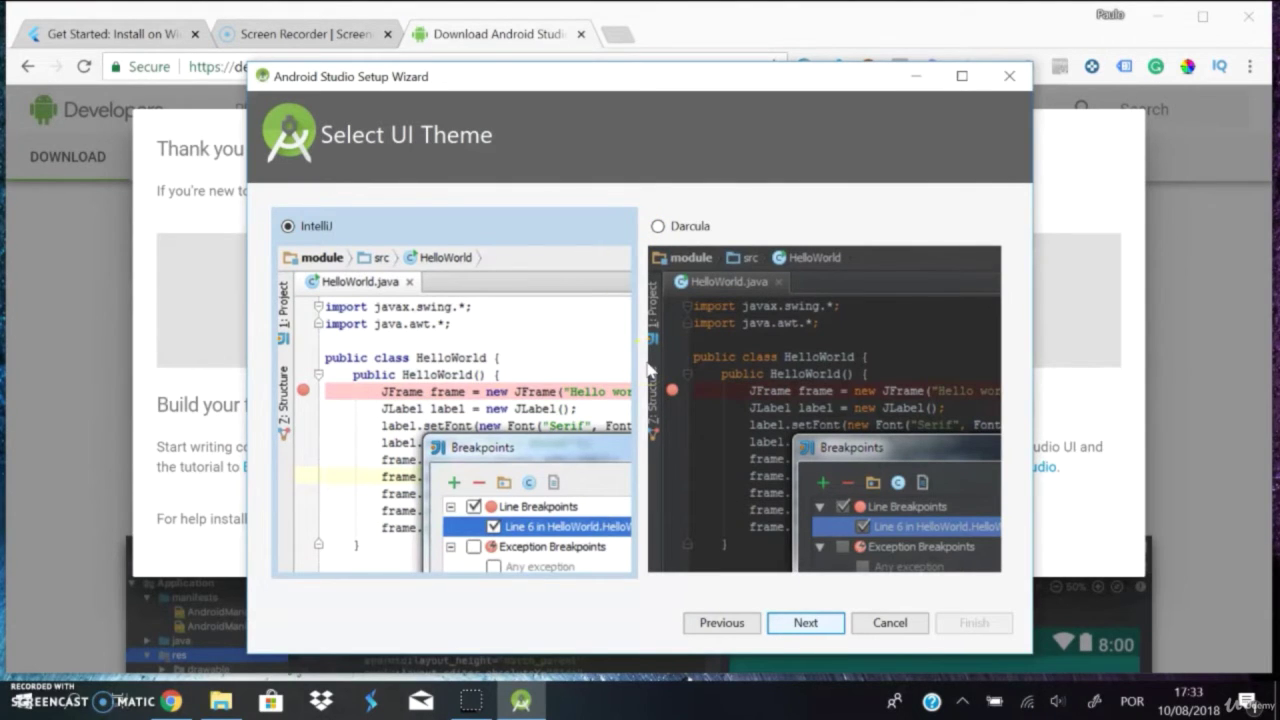
pyautogui.click(657, 228)
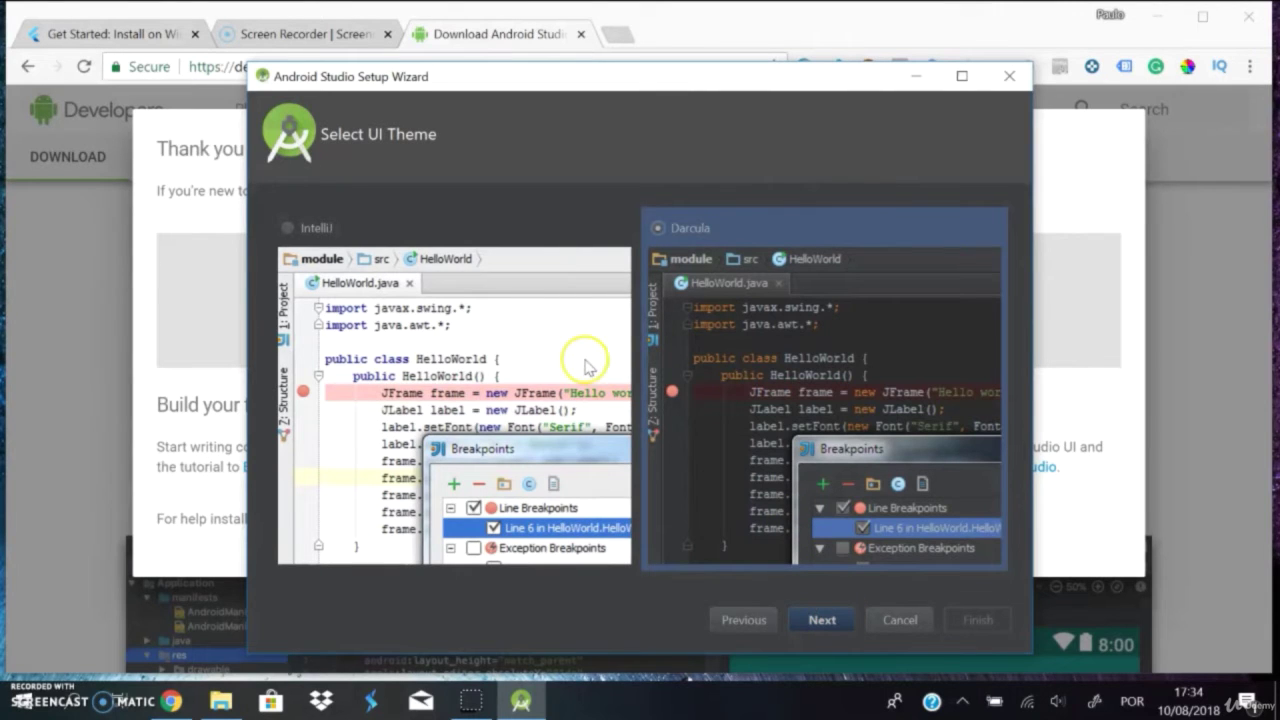
pyautogui.click(818, 618)
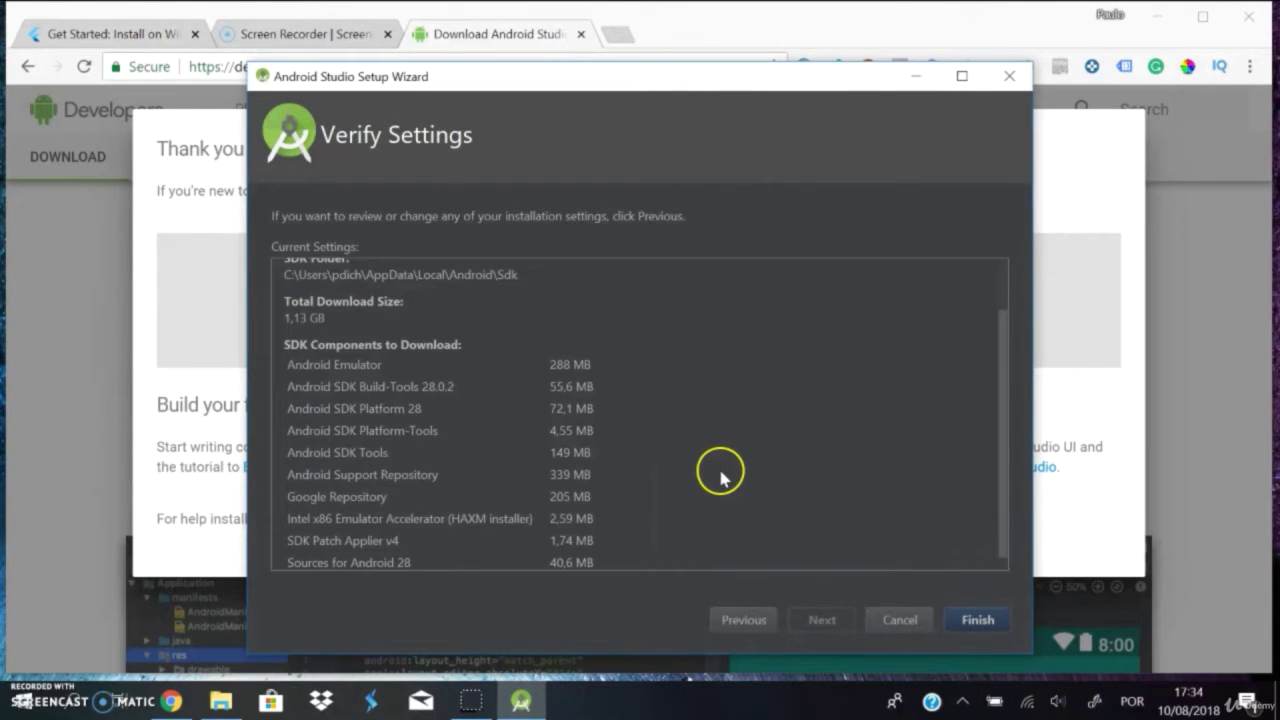
# Review the listed setup settings, download the SDK components and finish the setup wizard.
pyautogui.scroll(2, 680, 406)
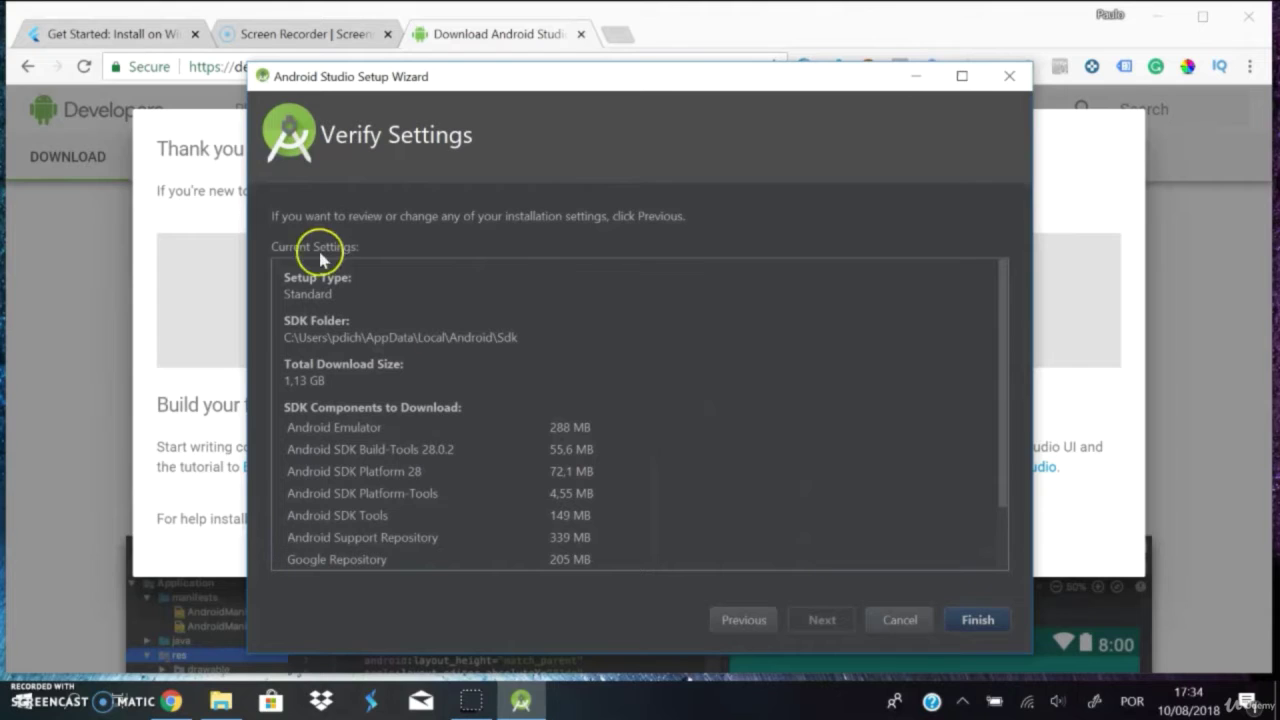
pyautogui.scroll(-2, 540, 497)
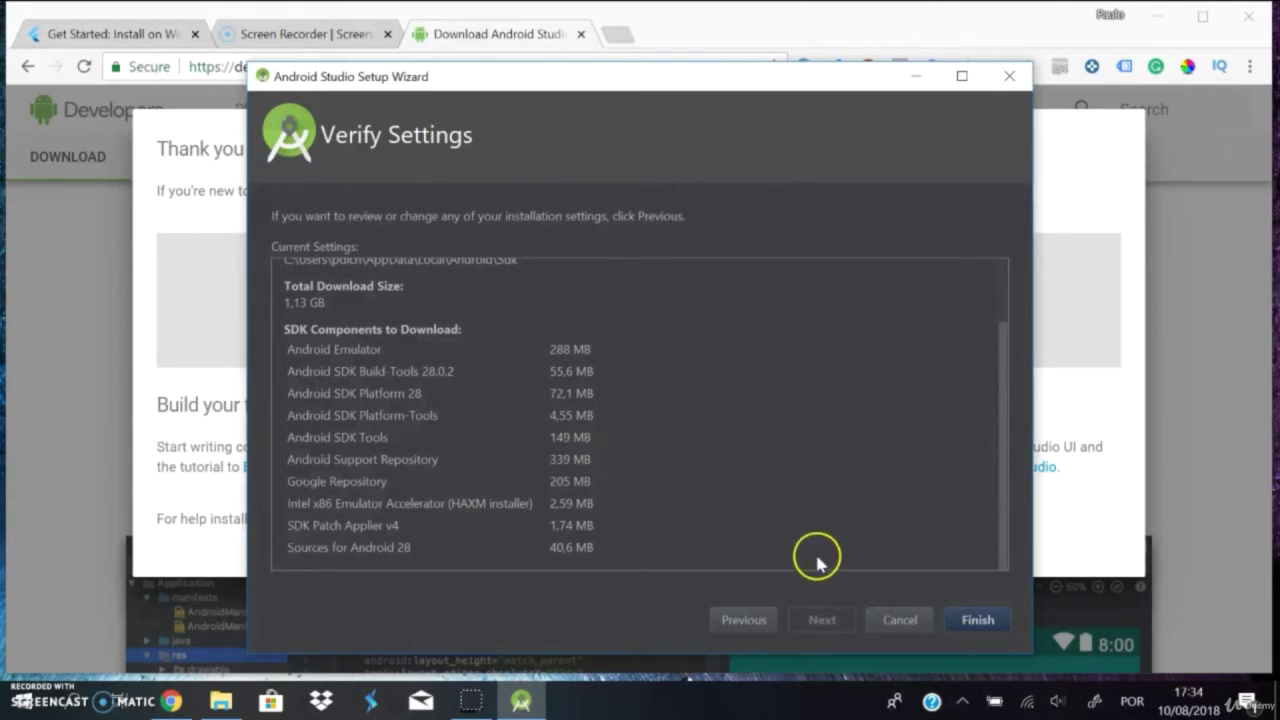
pyautogui.click(970, 620)
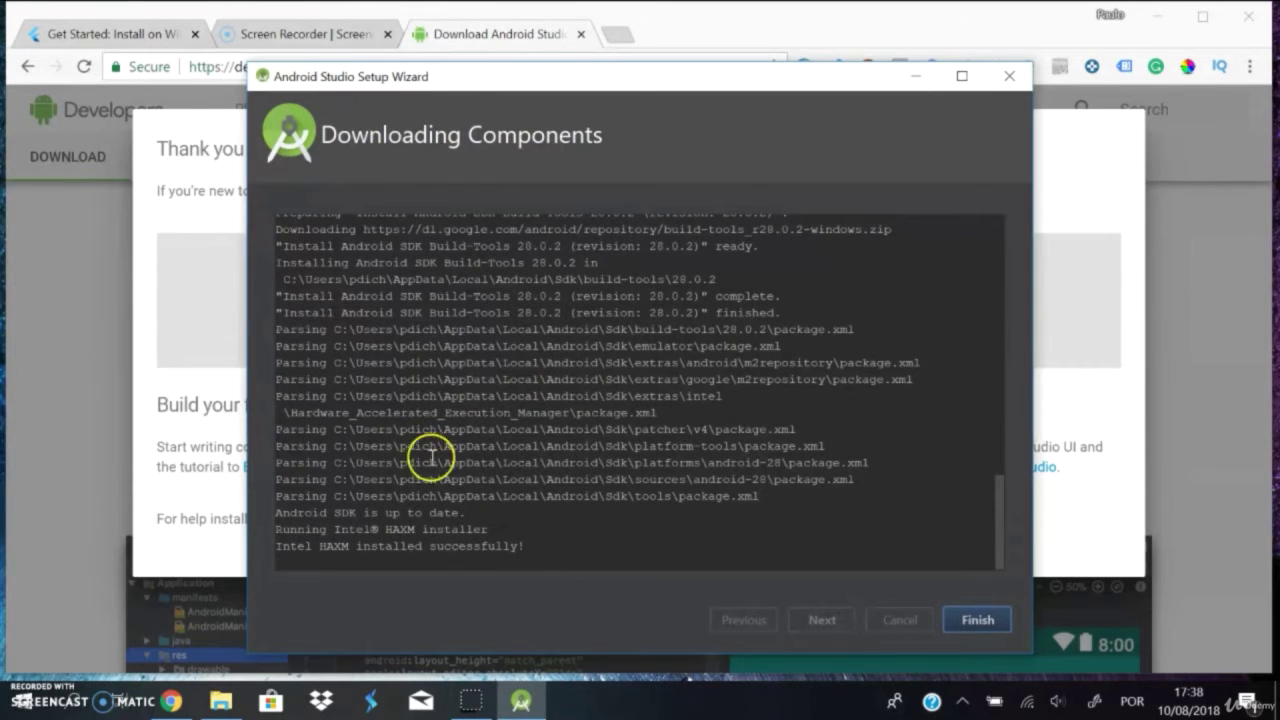
pyautogui.scroll(1, 495, 402)
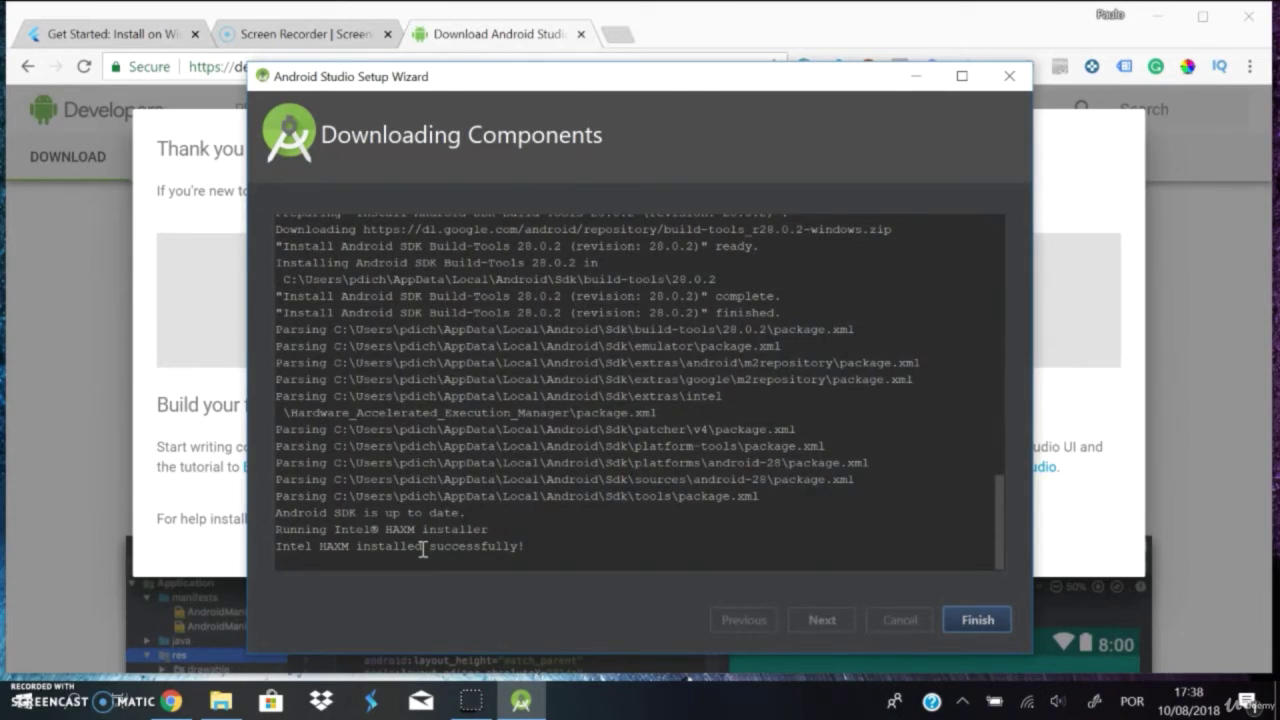
pyautogui.click(970, 626)
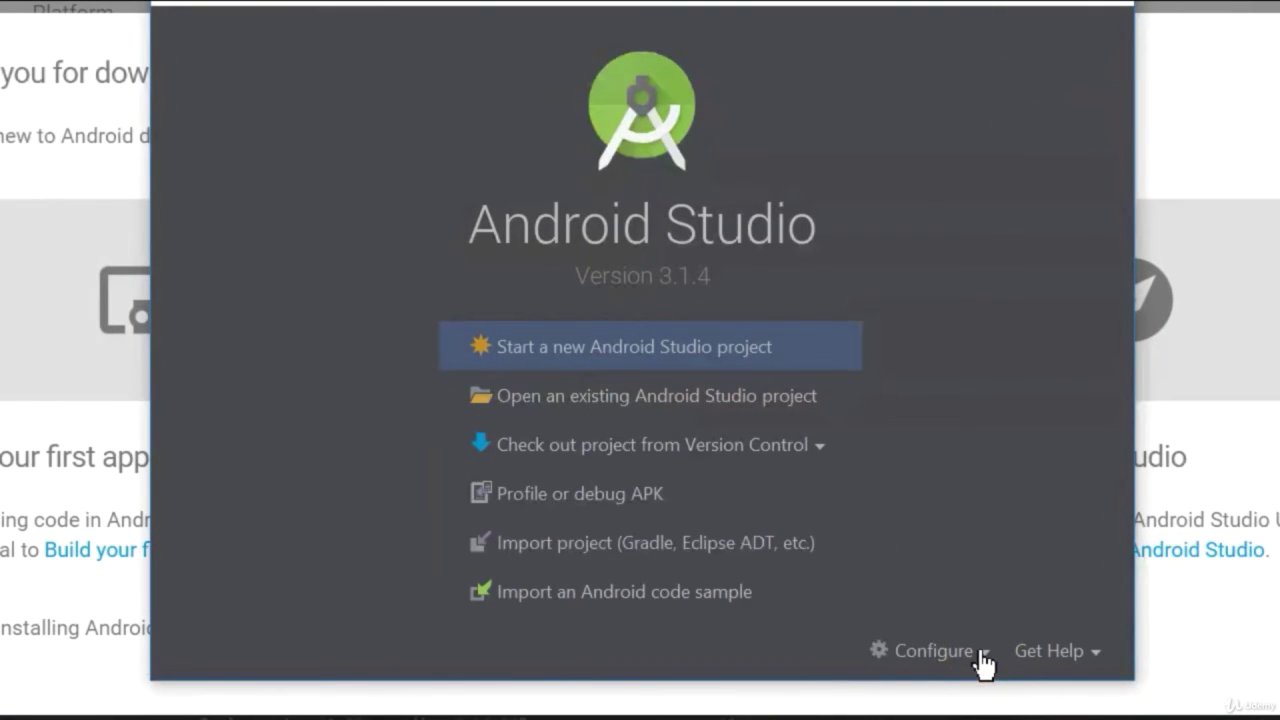
# Open Android Studio's plugin settings and search the plugin repositories for "flut".
pyautogui.click(982, 660)
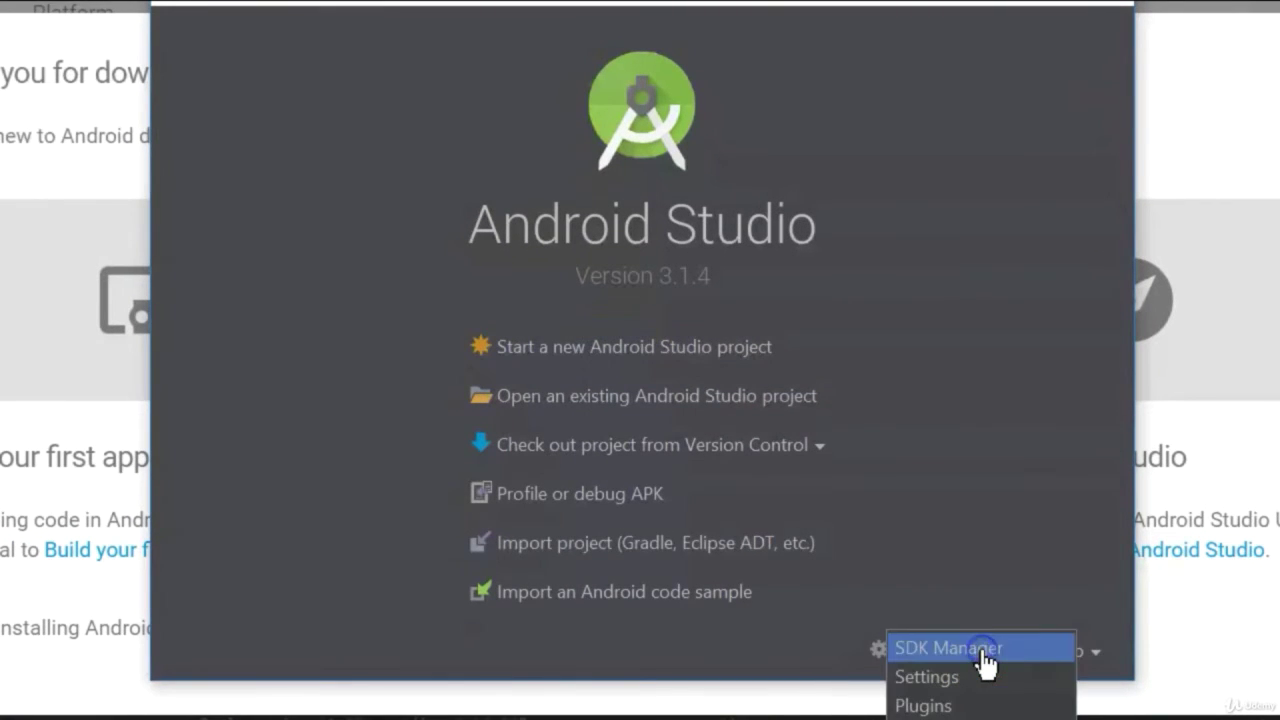
pyautogui.click(922, 706)
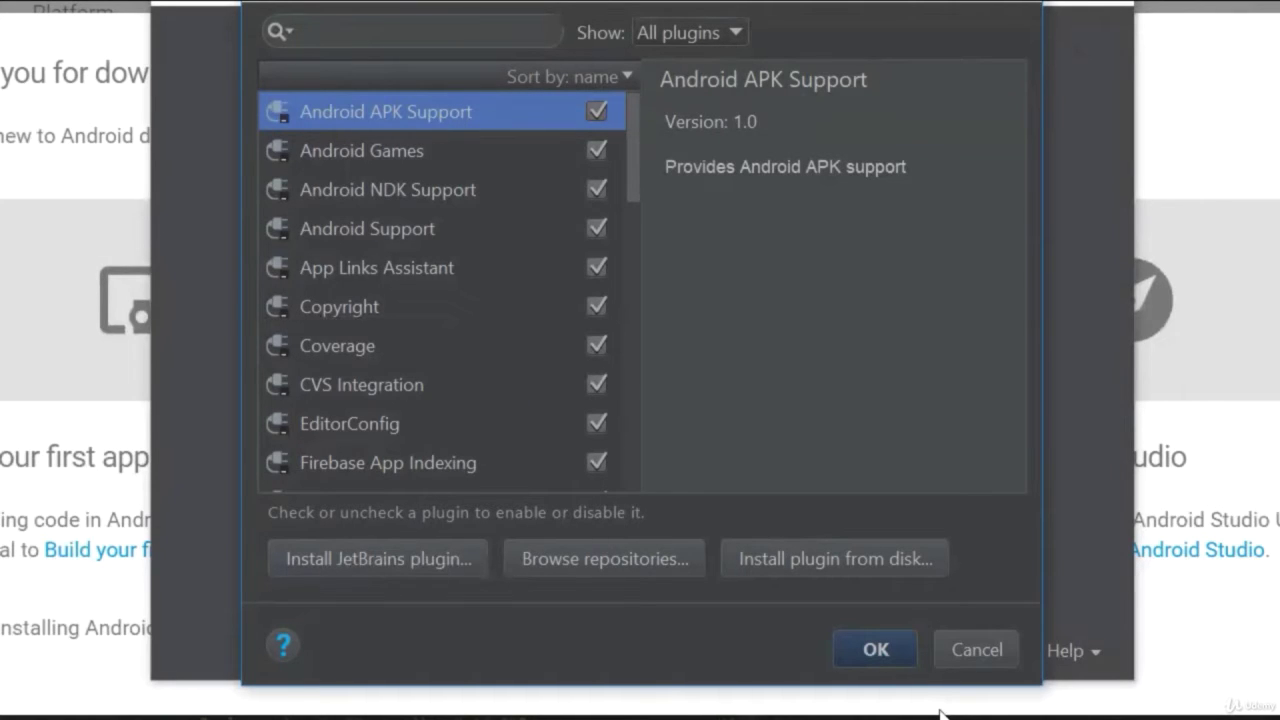
pyautogui.click(607, 558)
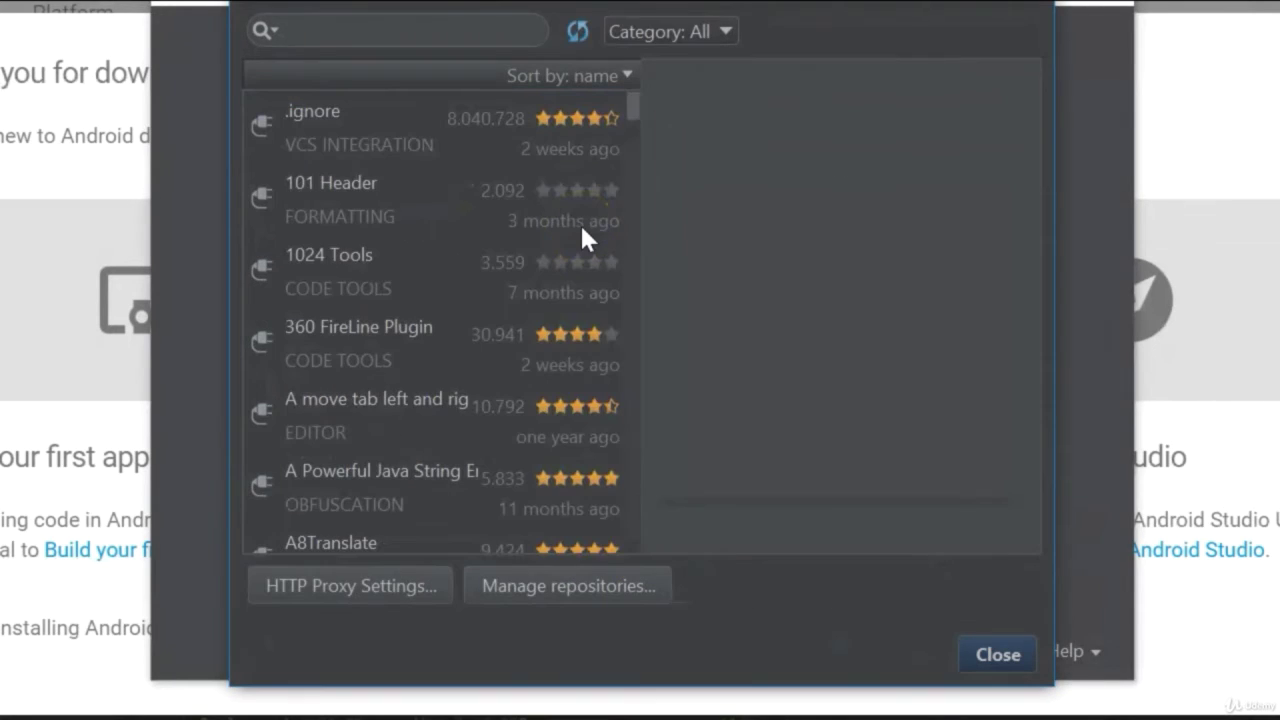
pyautogui.click(330, 28)
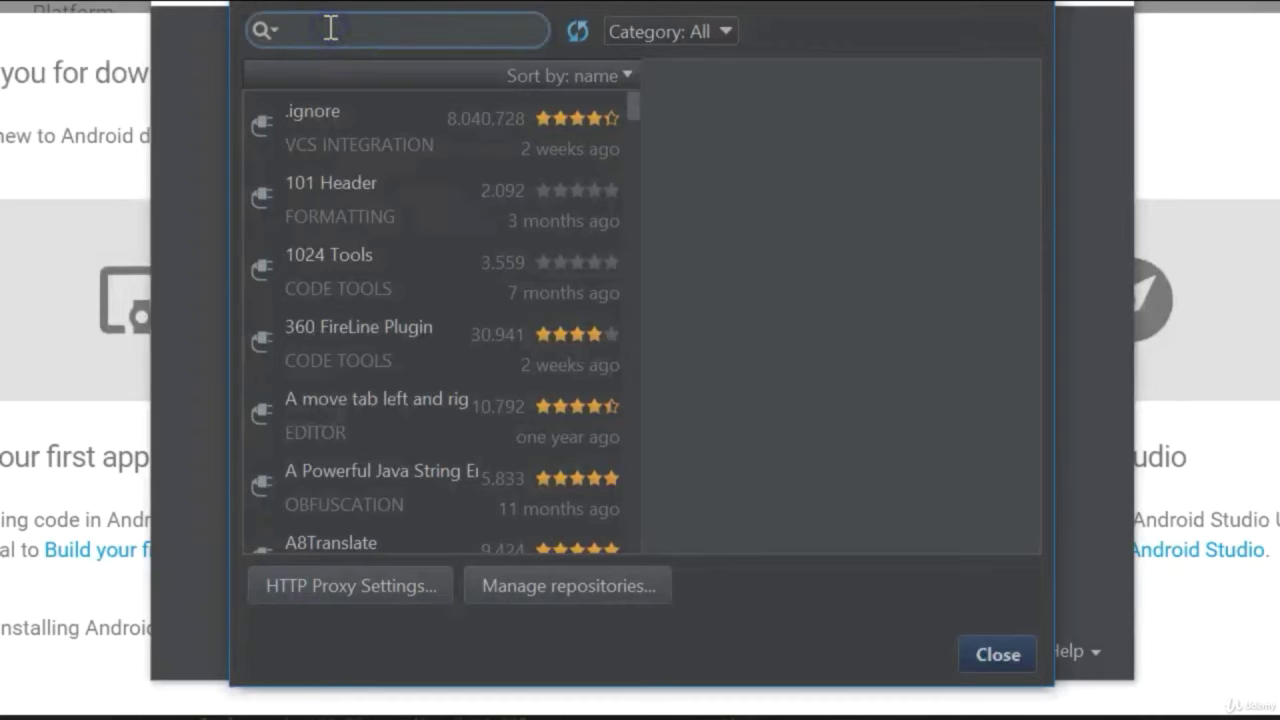
pyautogui.write('flut')
# Install the Flutter plugin together with its required Dart plugin, and restart Android Studio.
pyautogui.click(462, 101)
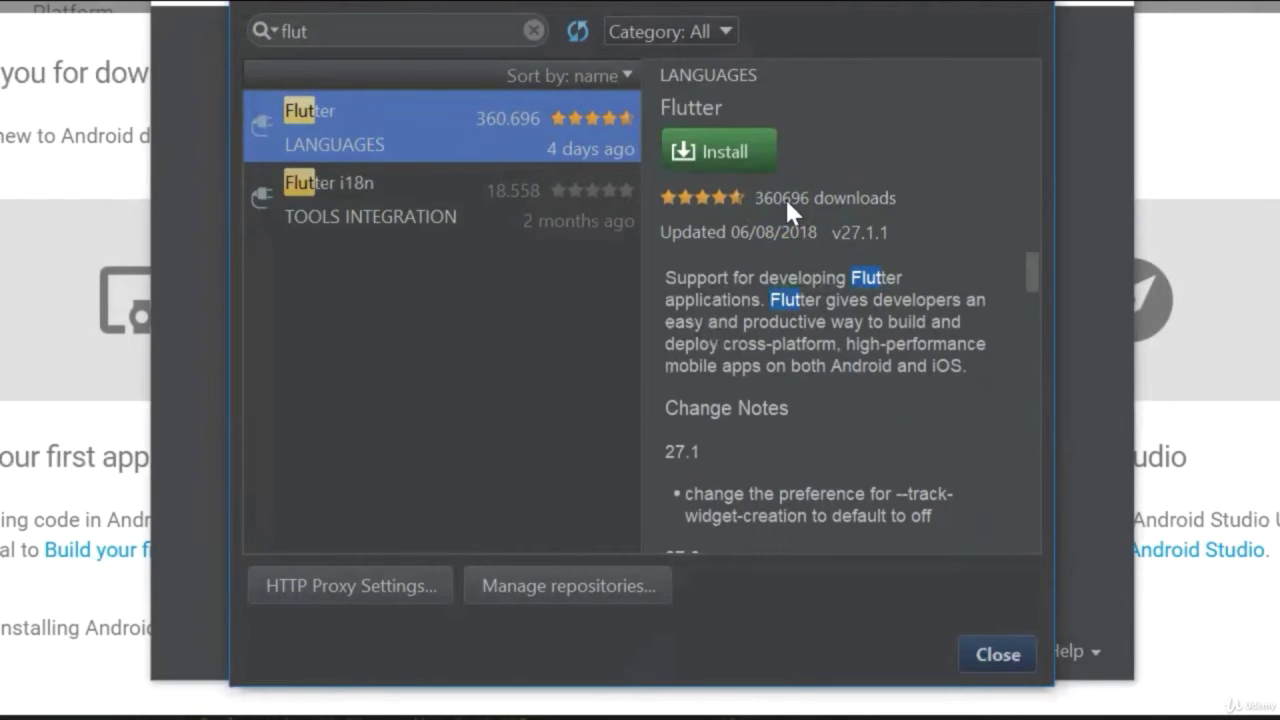
pyautogui.click(740, 237)
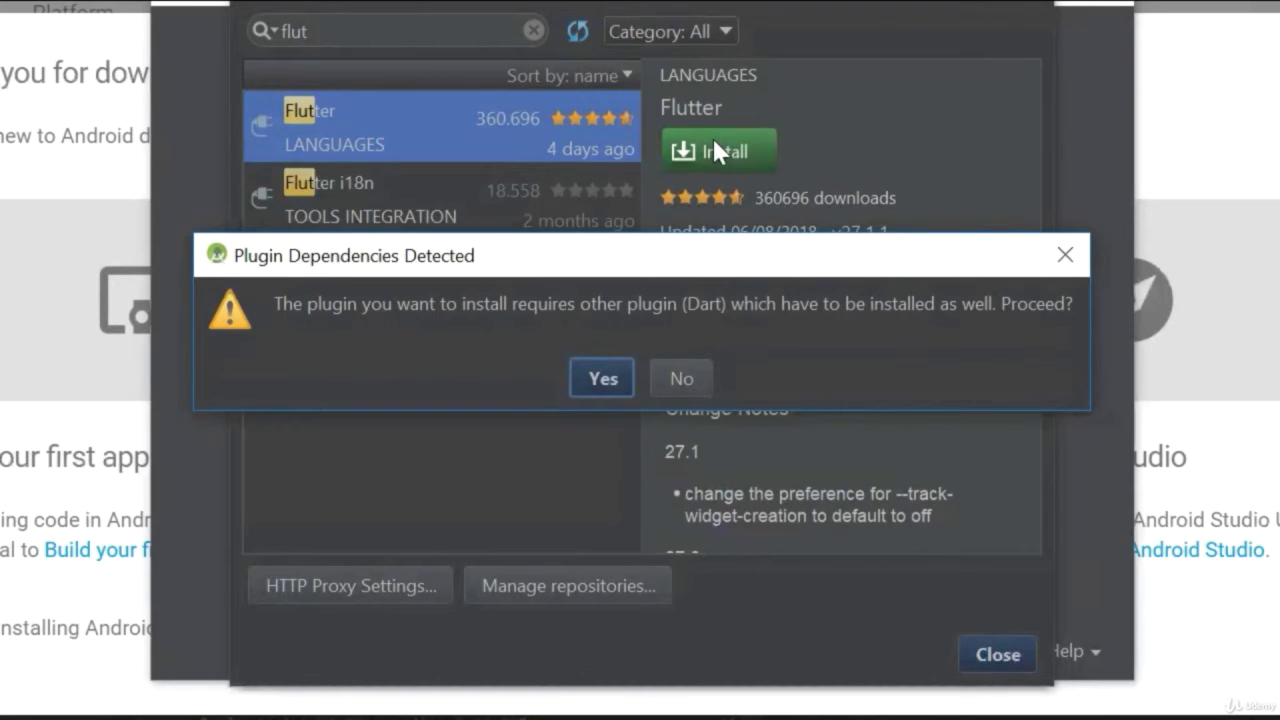
pyautogui.click(603, 378)
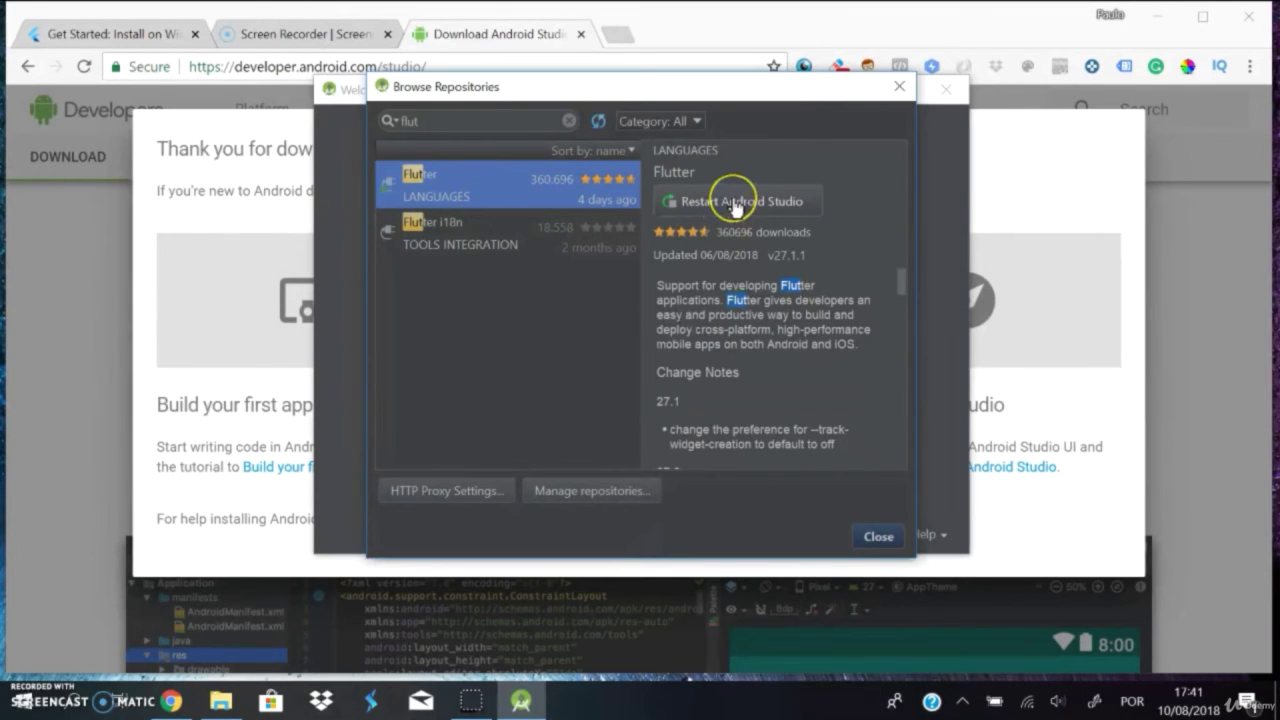
pyautogui.click(735, 203)
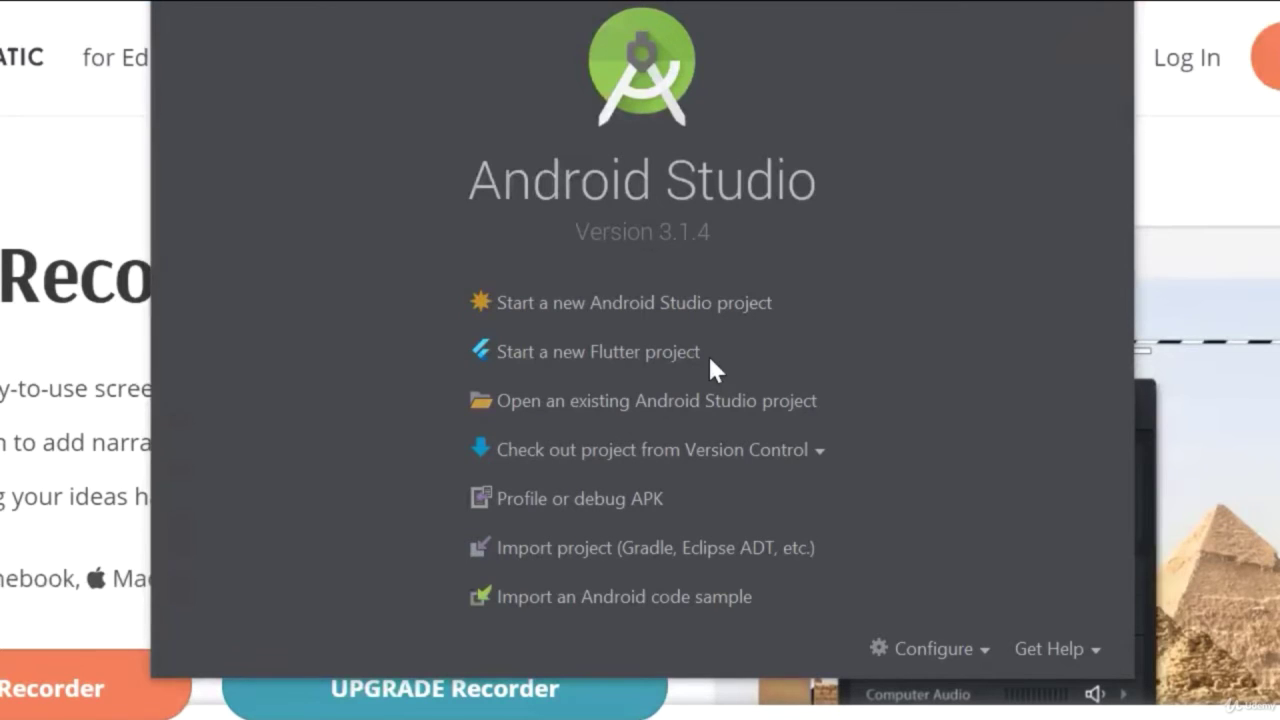
# Start a new Flutter project of the Flutter Application type.
pyautogui.click(586, 368)
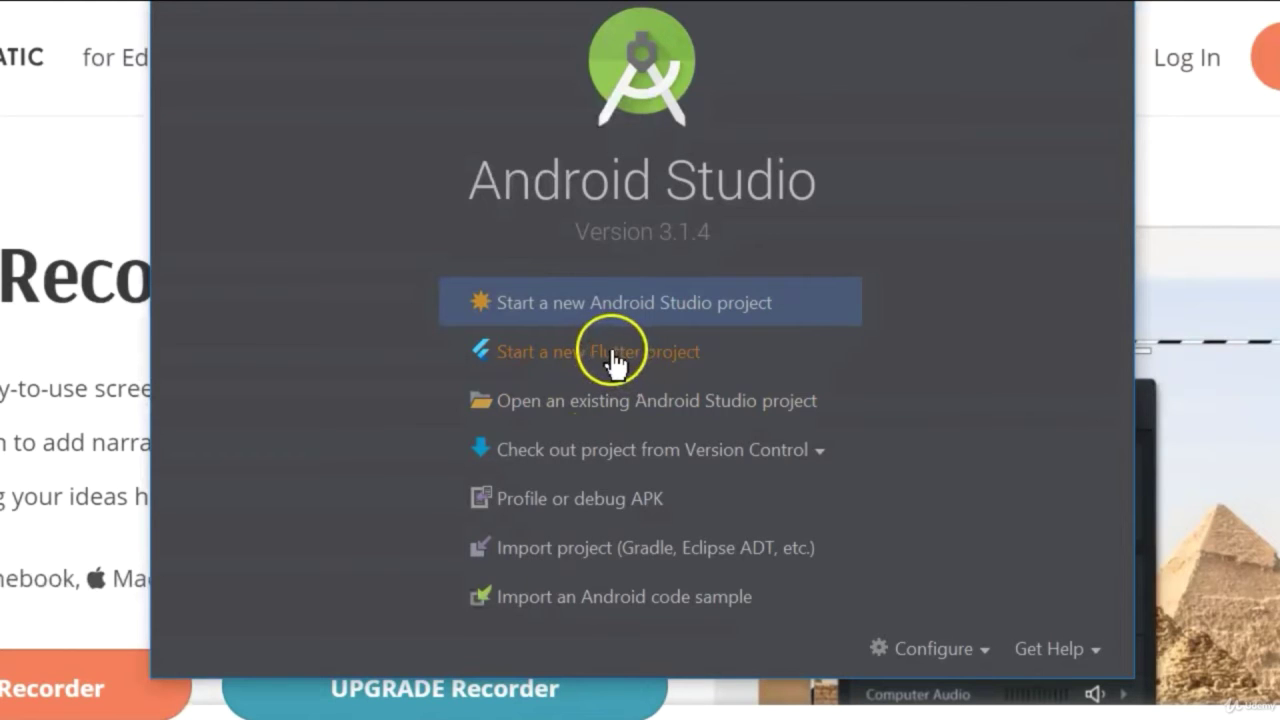
pyautogui.click(614, 366)
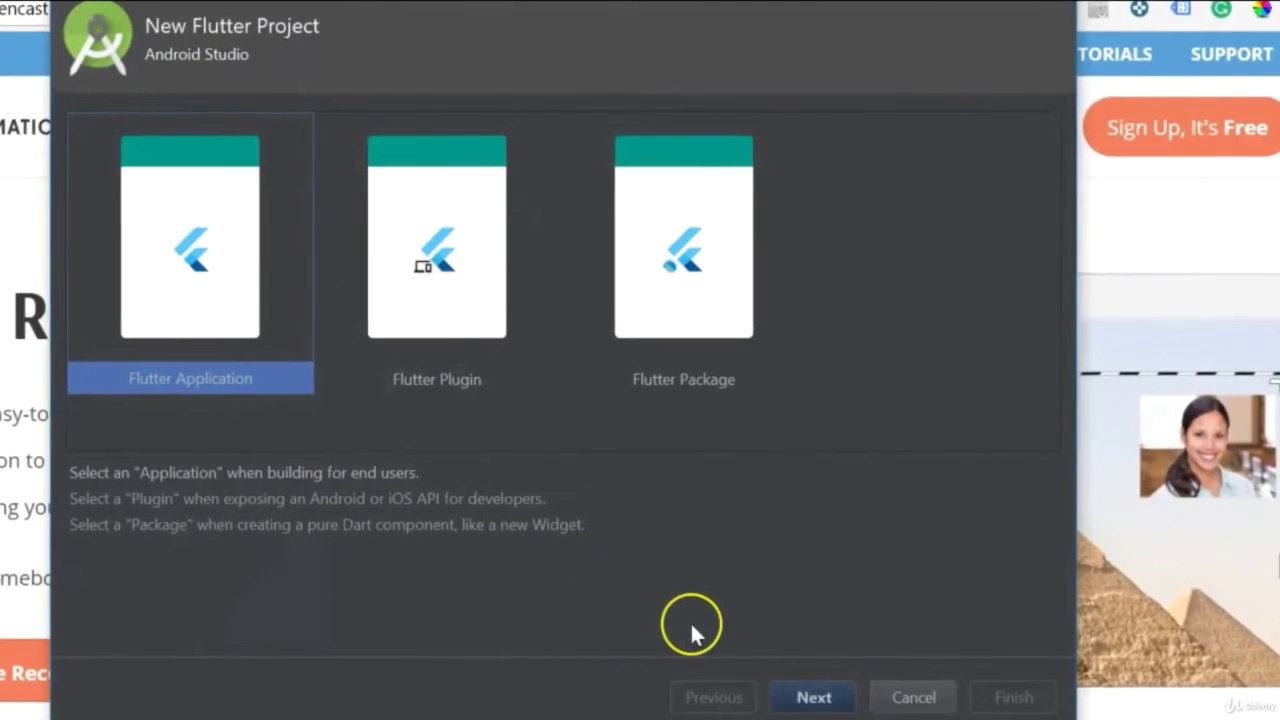
pyautogui.click(814, 697)
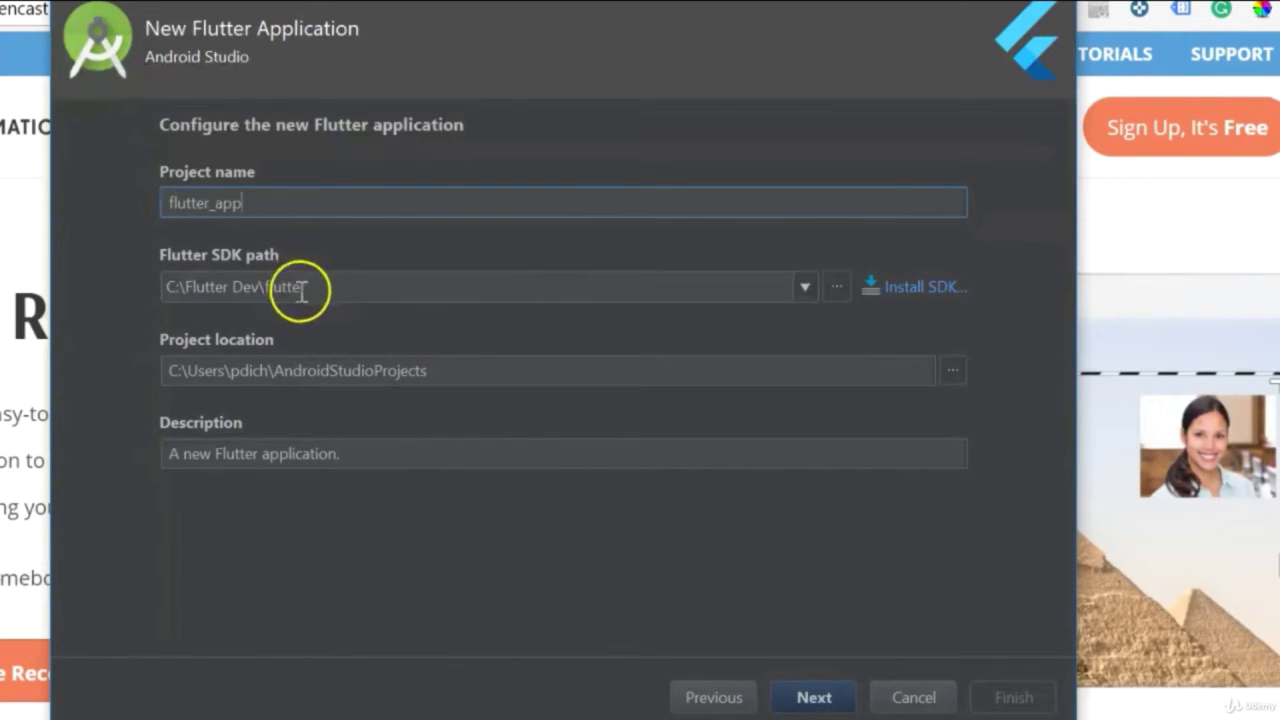
# Create the flutter_app project with the C:\Flutter Dev\flutter SDK path and the example.com company domain, keeping the other default settings.
pyautogui.press('Tab')
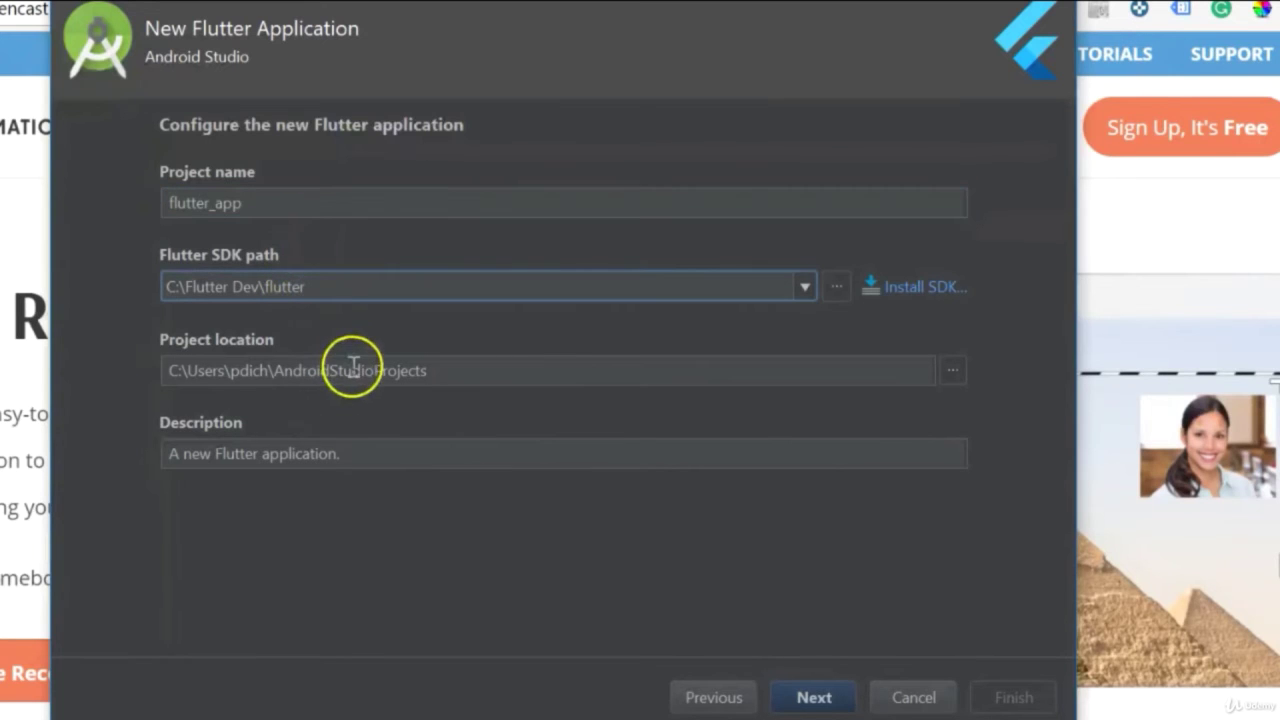
pyautogui.click(200, 457)
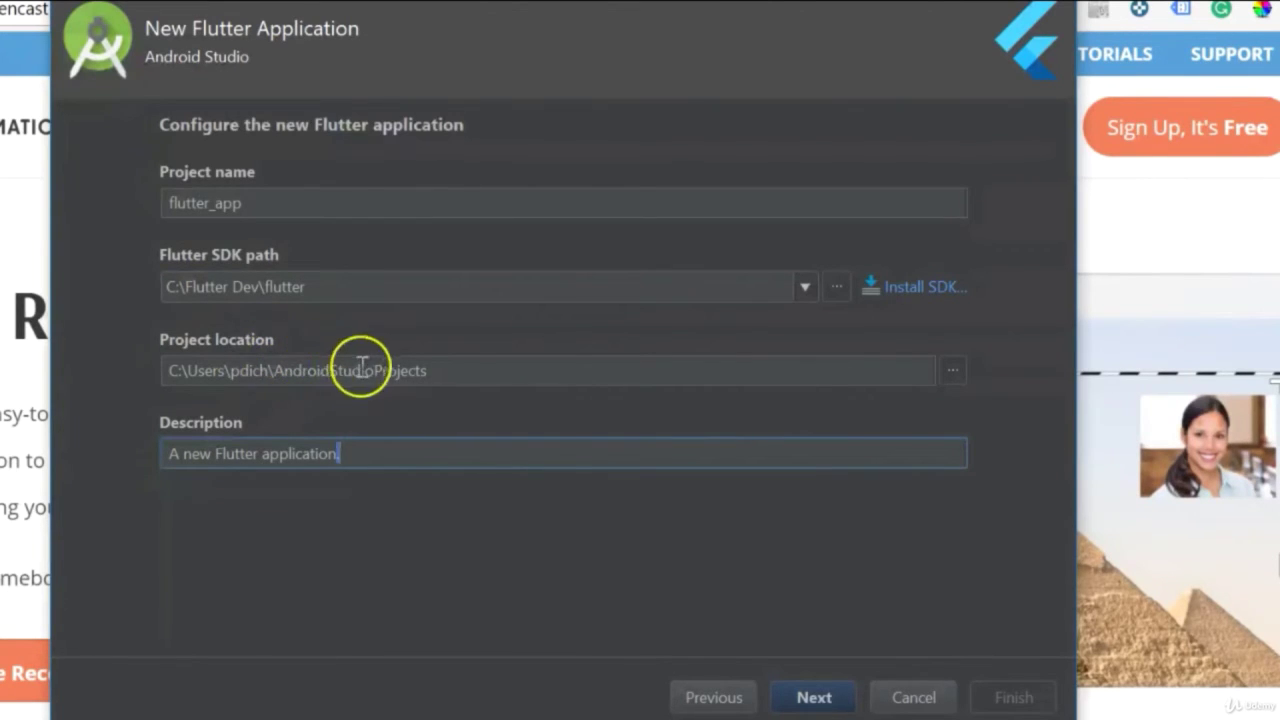
pyautogui.click(814, 697)
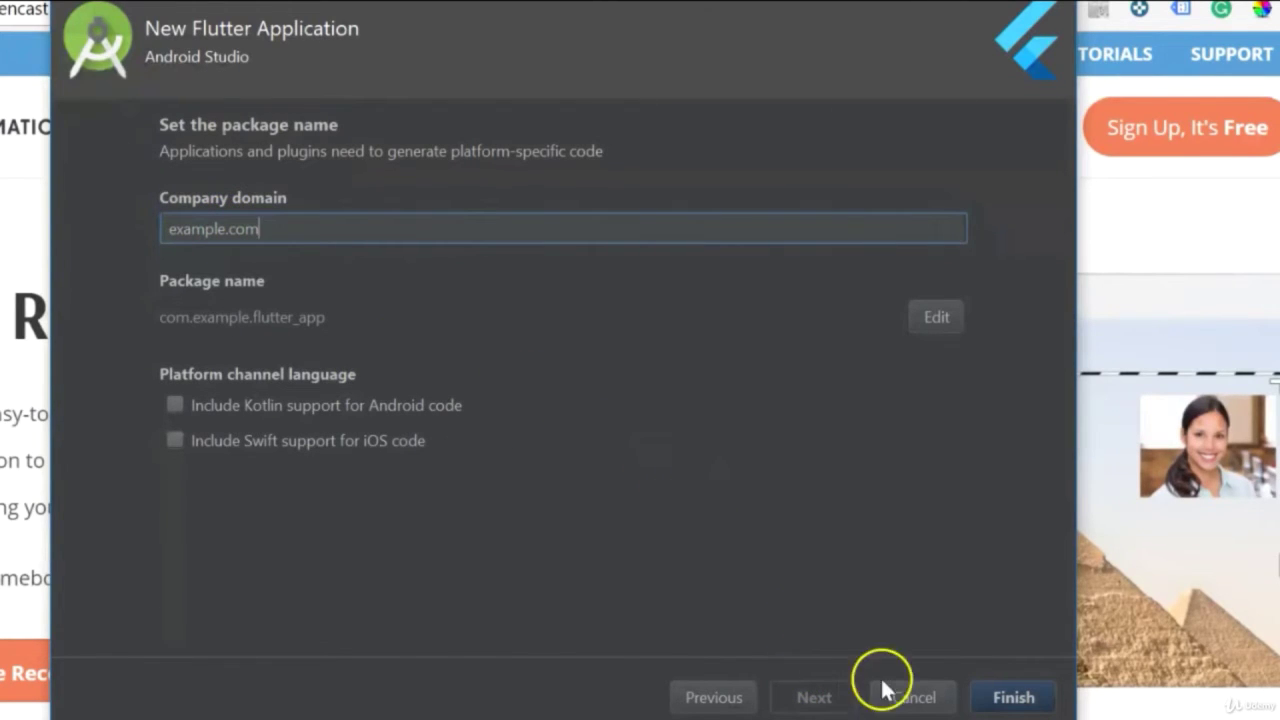
pyautogui.click(1002, 700)
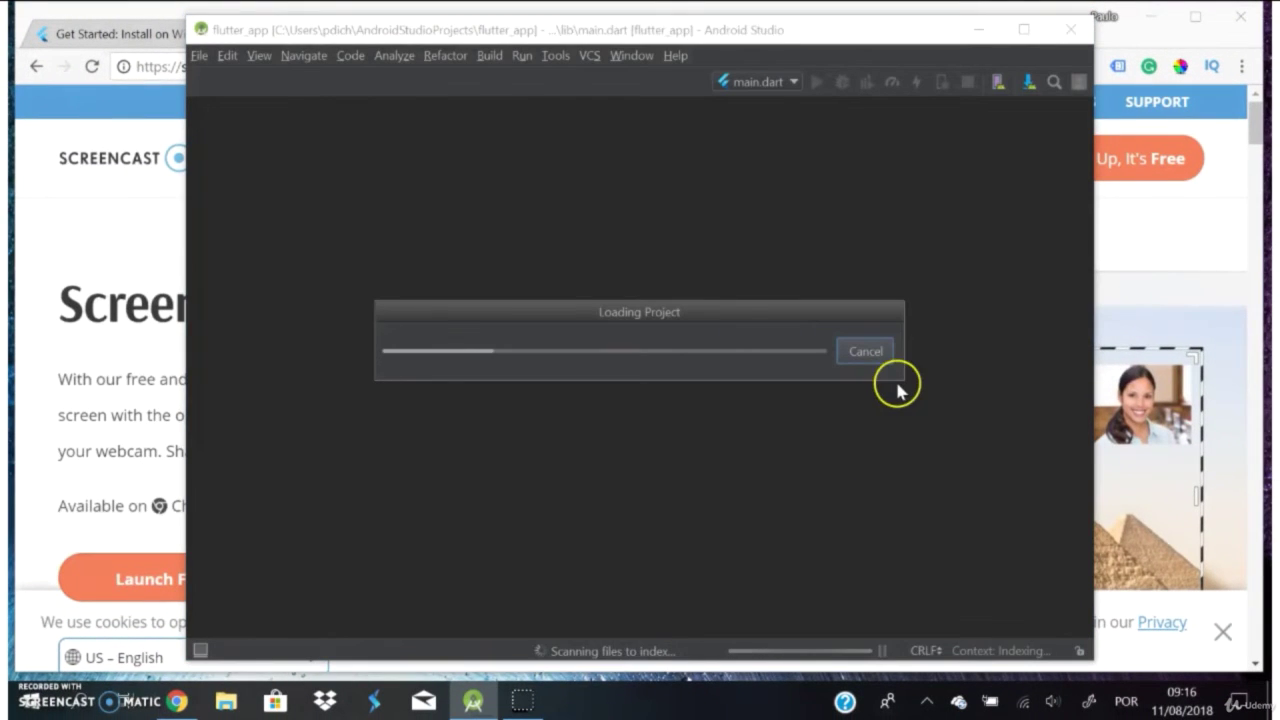
pyautogui.click(868, 358)
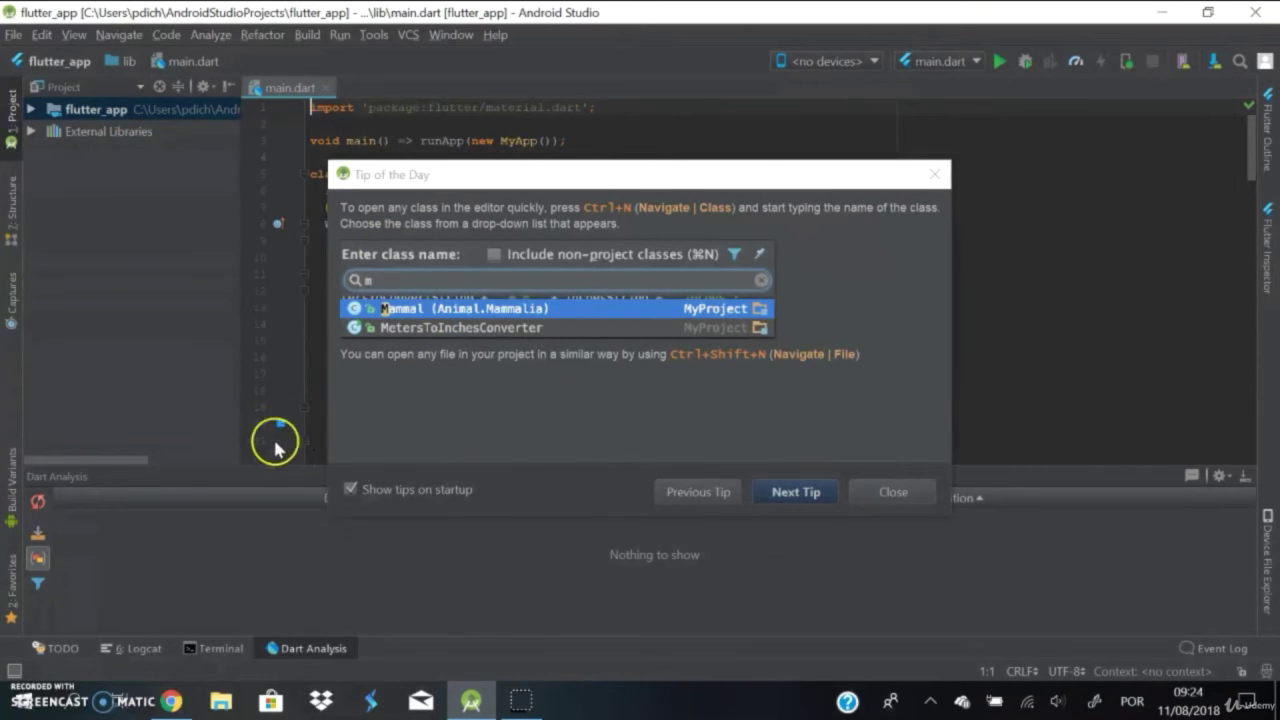
# Turn off showing tips on startup and close the Tip of the Day.
pyautogui.click(350, 490)
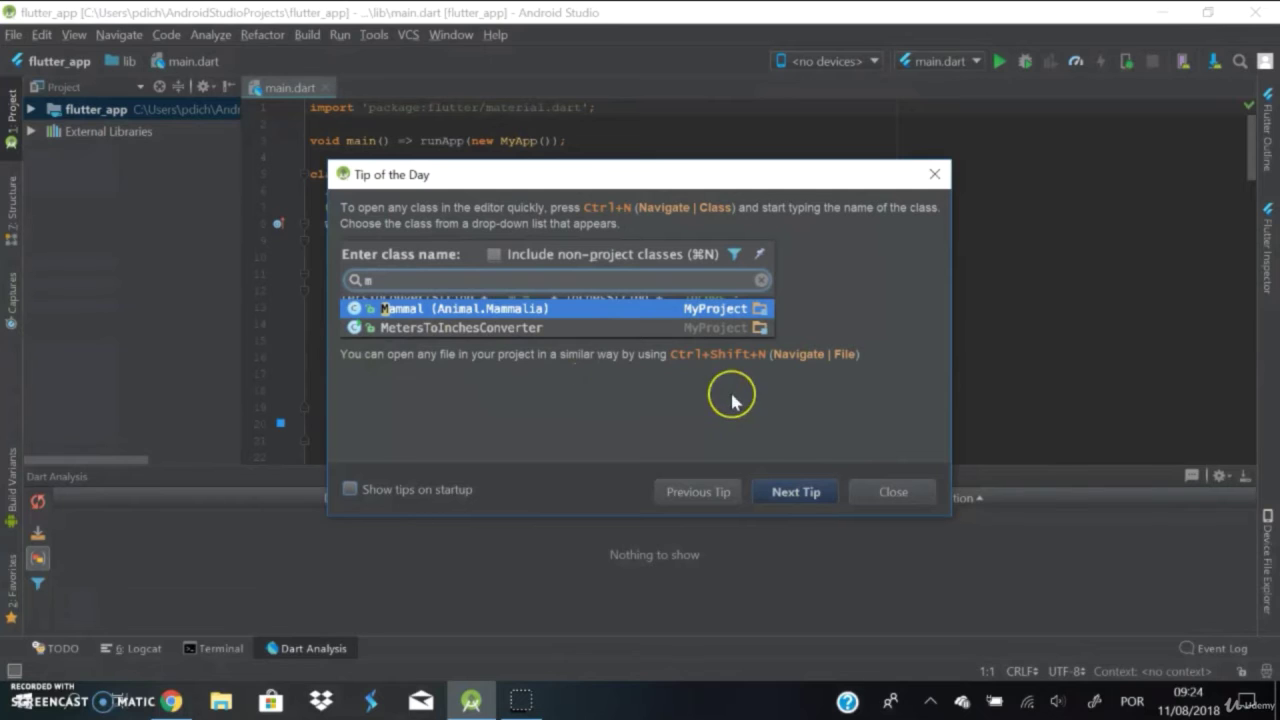
pyautogui.click(889, 492)
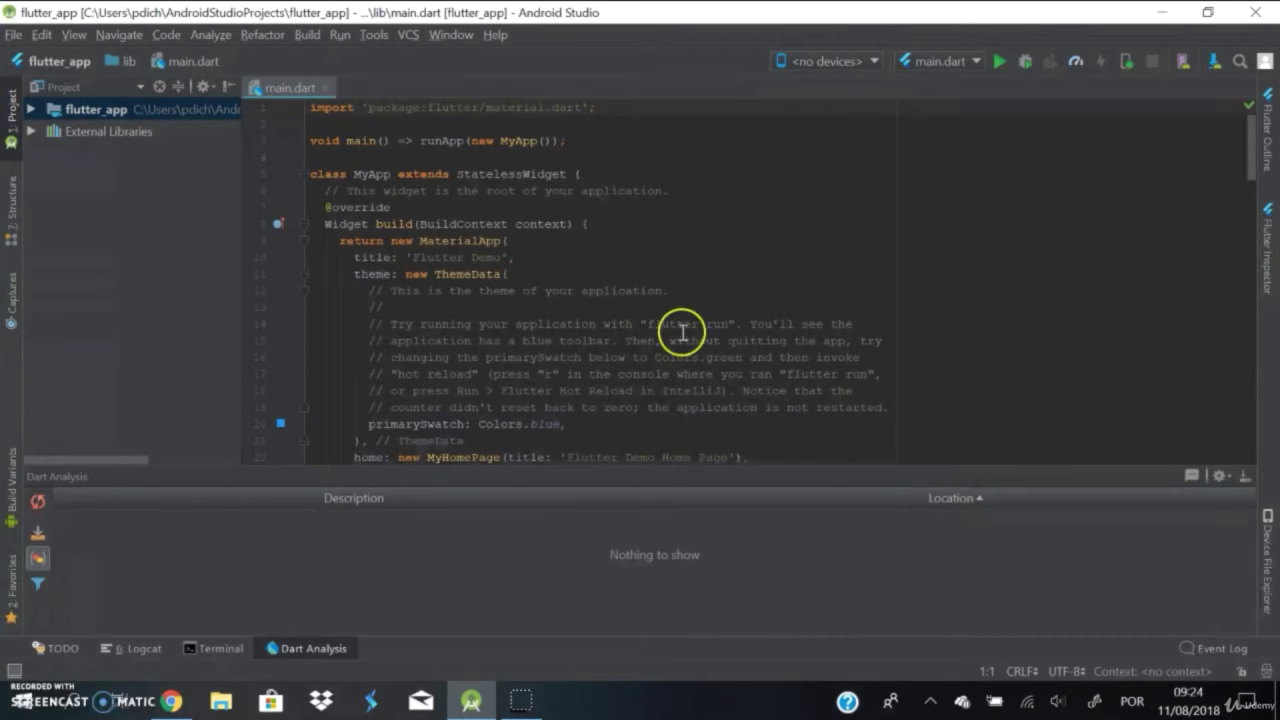
# Look through the generated main.dart code and check which devices are available for running the app.
pyautogui.scroll(-1, 634, 373)
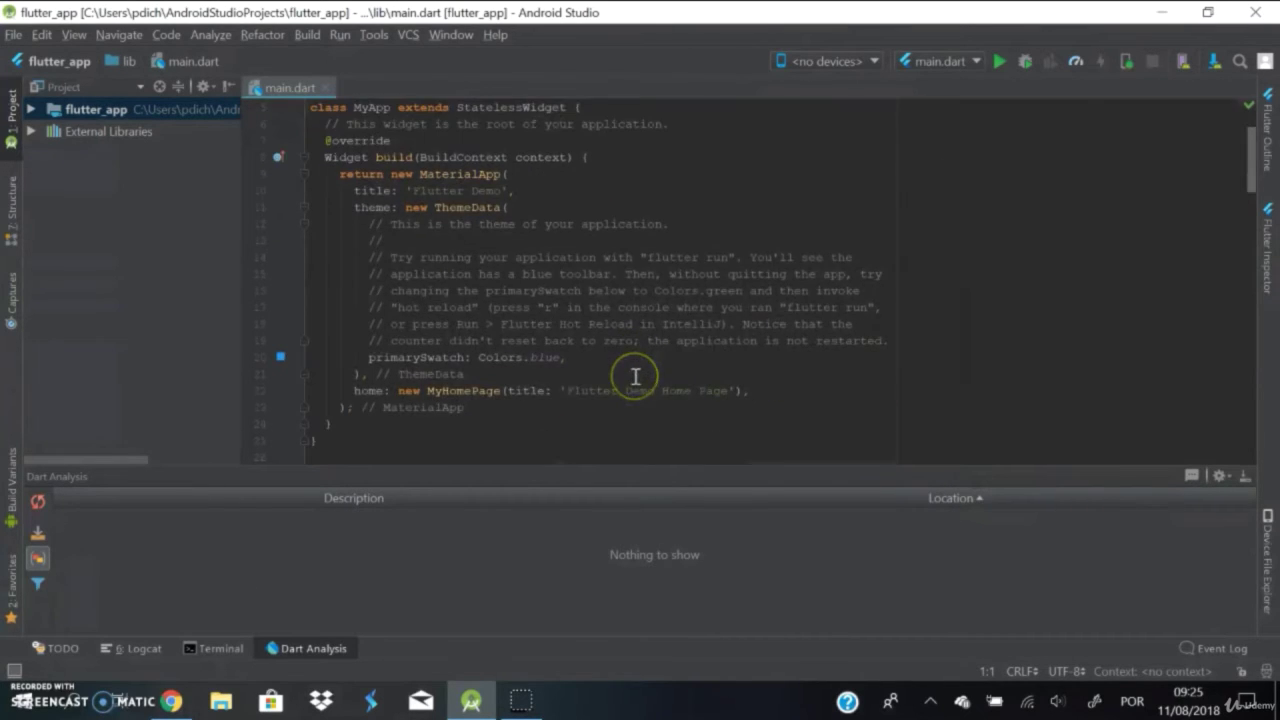
pyautogui.scroll(1, 634, 373)
pyautogui.scroll(-15, 634, 375)
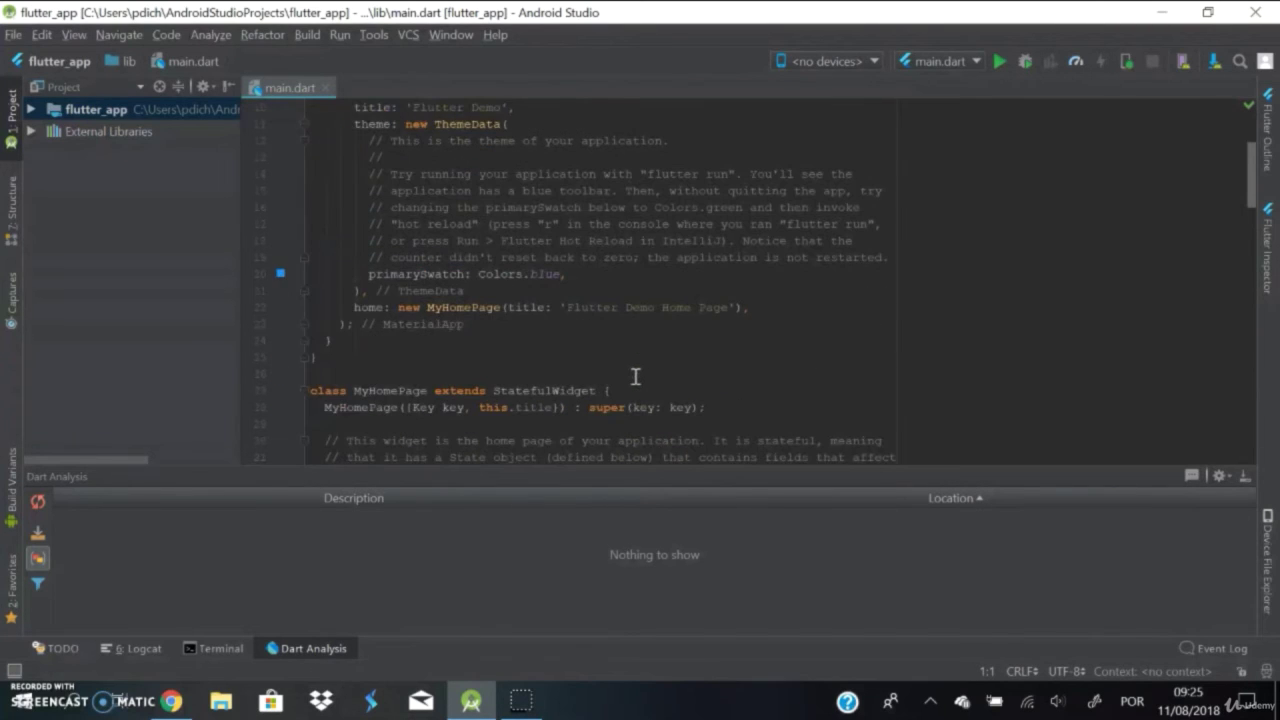
pyautogui.scroll(15, 634, 375)
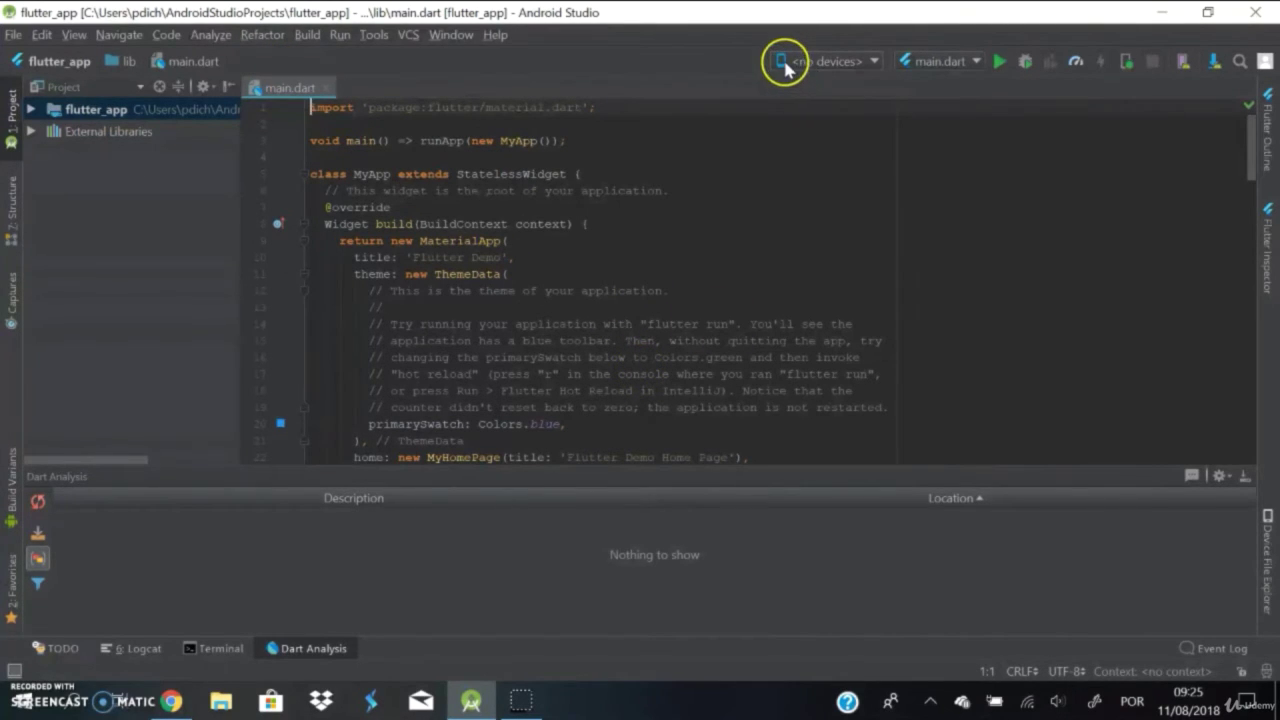
pyautogui.click(874, 62)
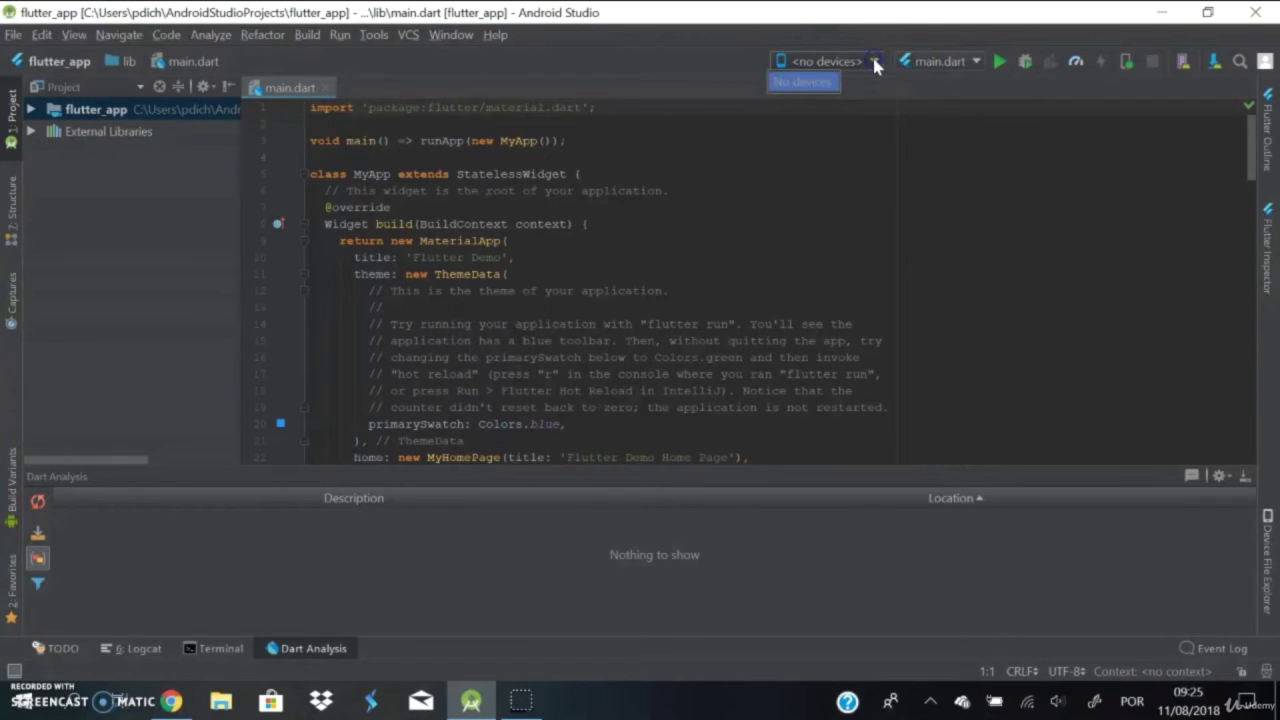
pyautogui.click(687, 62)
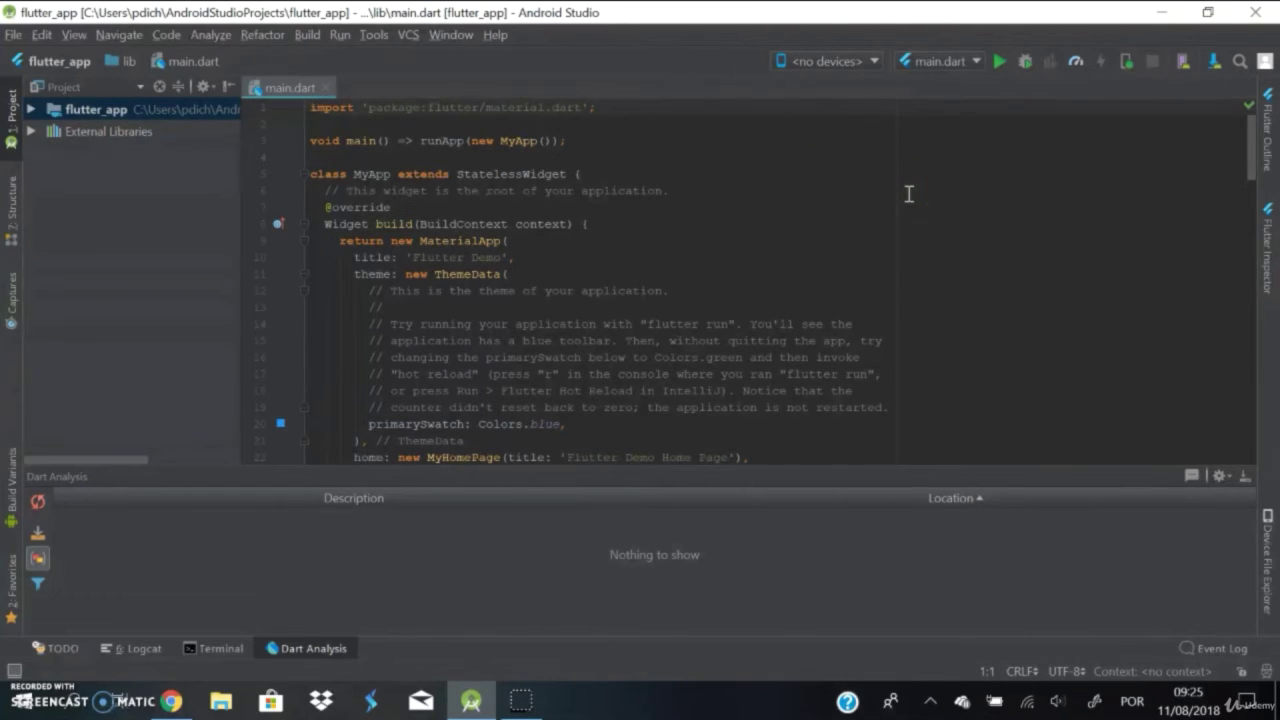
# Open the AVD Manager and start creating a new virtual device.
pyautogui.click(1181, 64)
pyautogui.click(1181, 64)
pyautogui.click(786, 520)
pyautogui.click(623, 463)
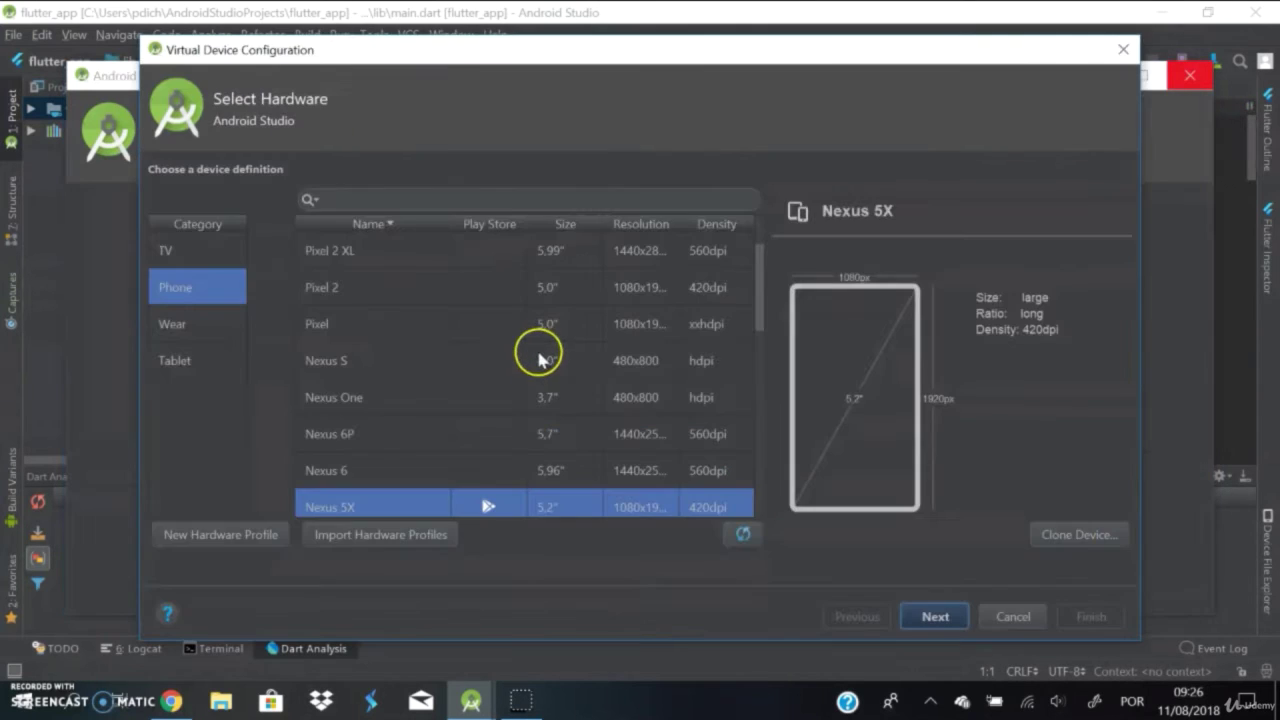
# Browse the phone definitions, choose Nexus 5X as the hardware and continue to the system image selection.
pyautogui.scroll(-2, 538, 360)
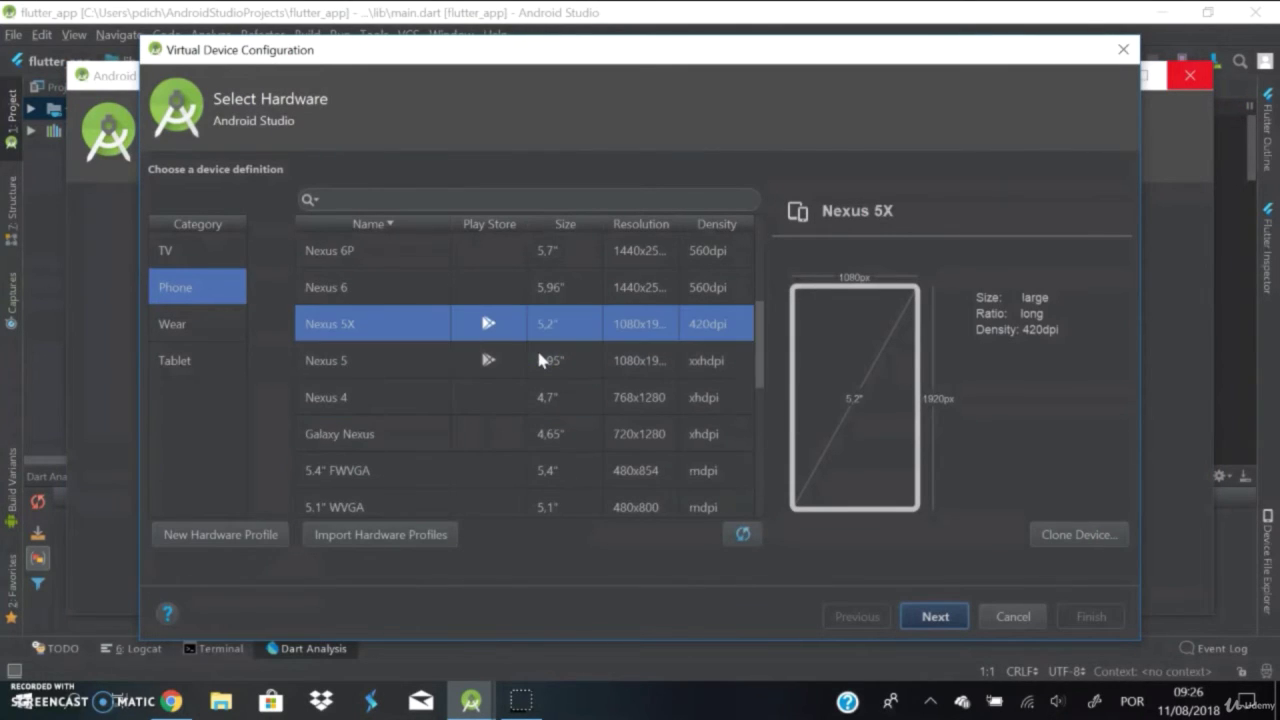
pyautogui.scroll(3, 500, 345)
pyautogui.click(203, 298)
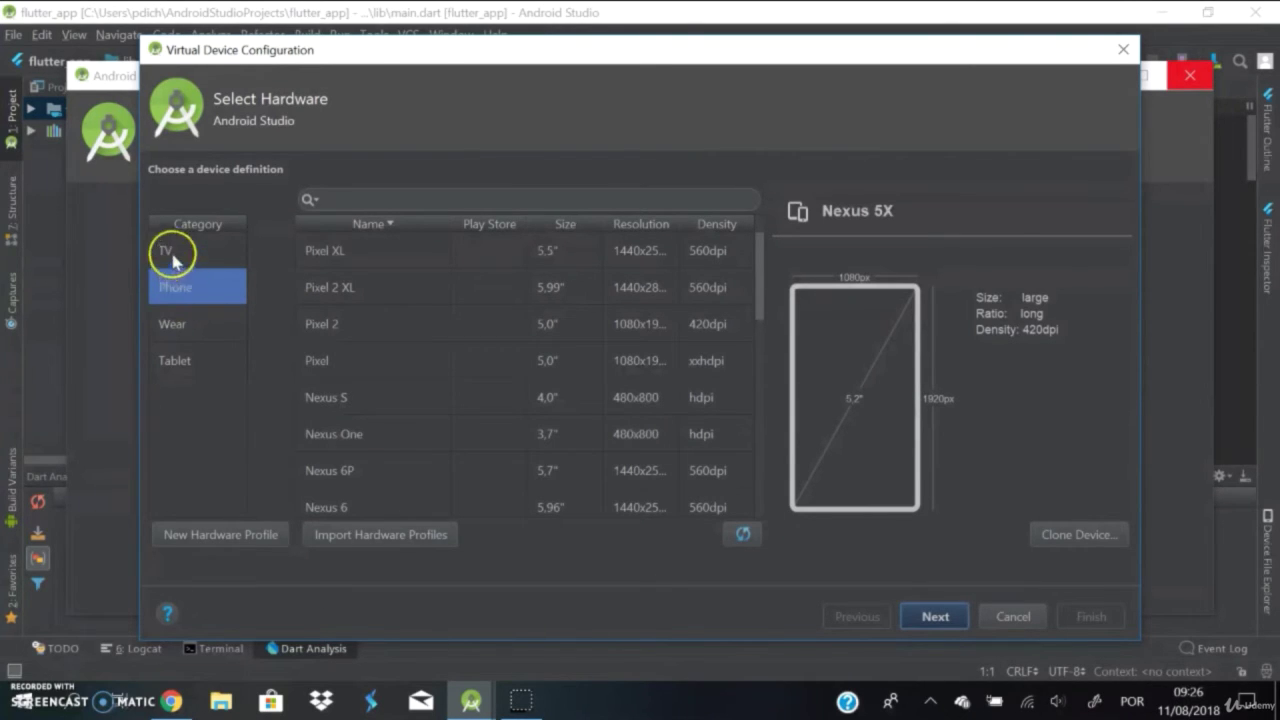
pyautogui.scroll(-3, 426, 417)
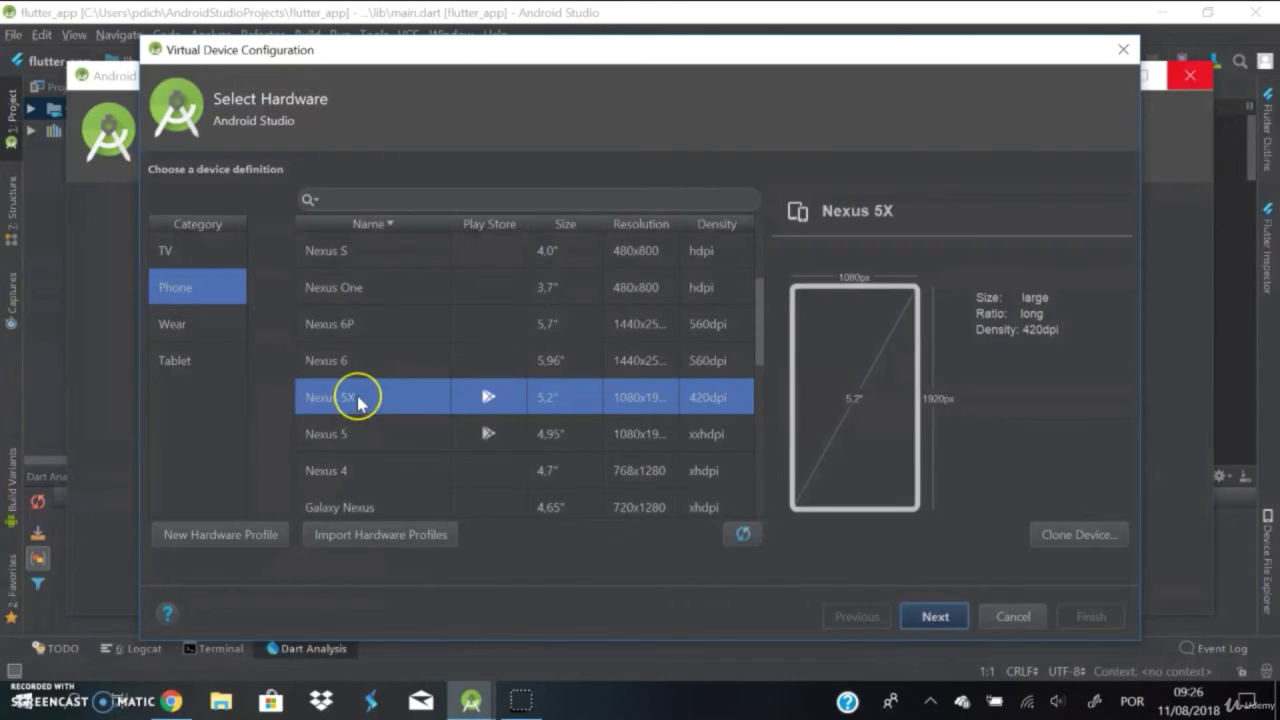
pyautogui.click(338, 431)
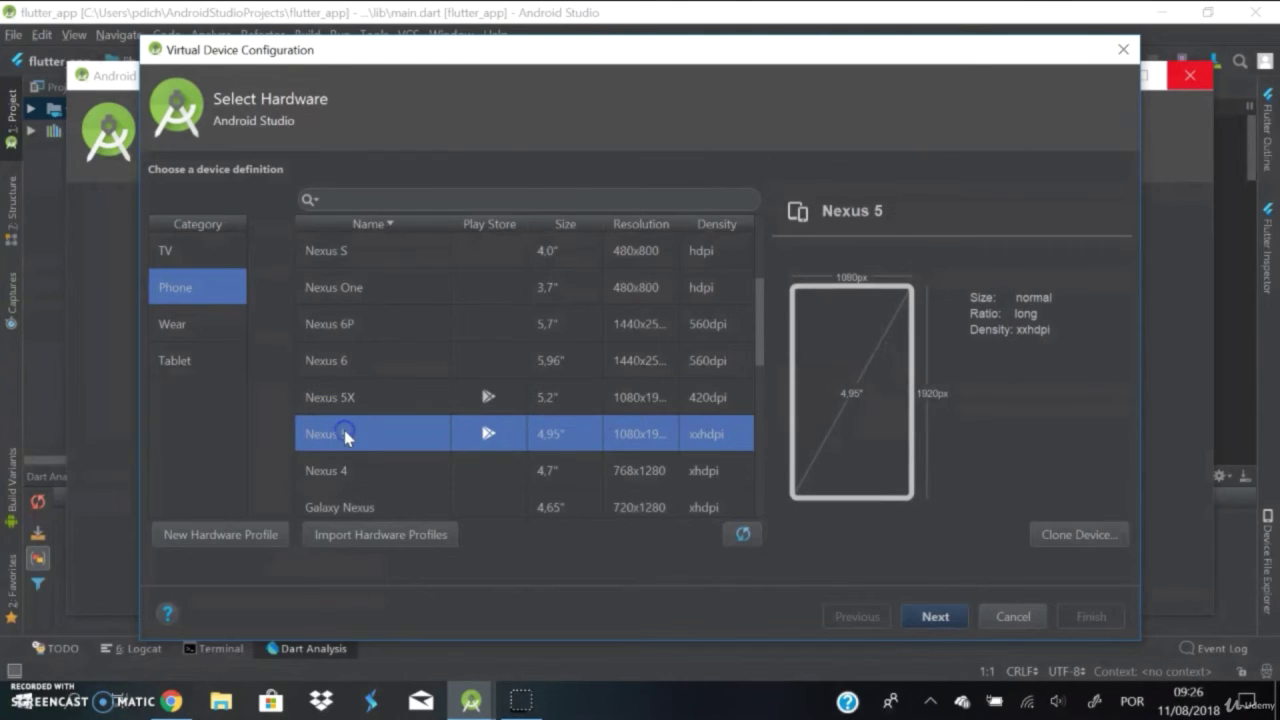
pyautogui.click(381, 400)
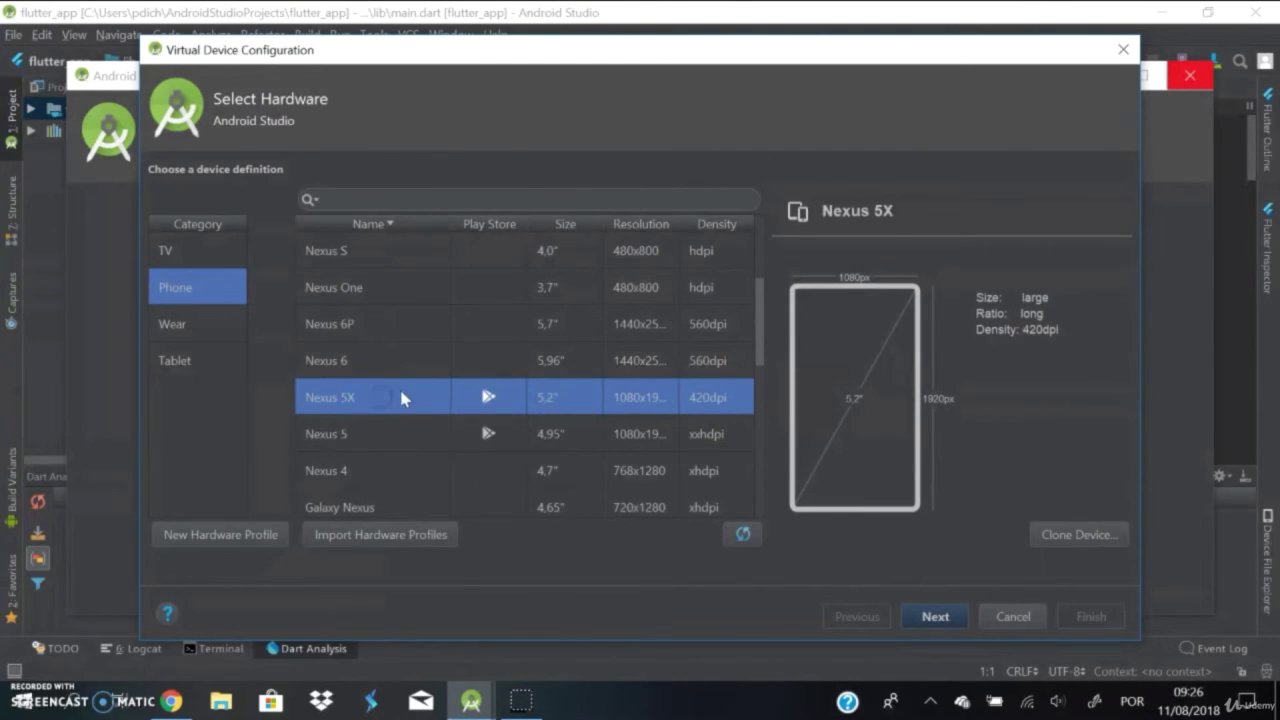
pyautogui.click(938, 616)
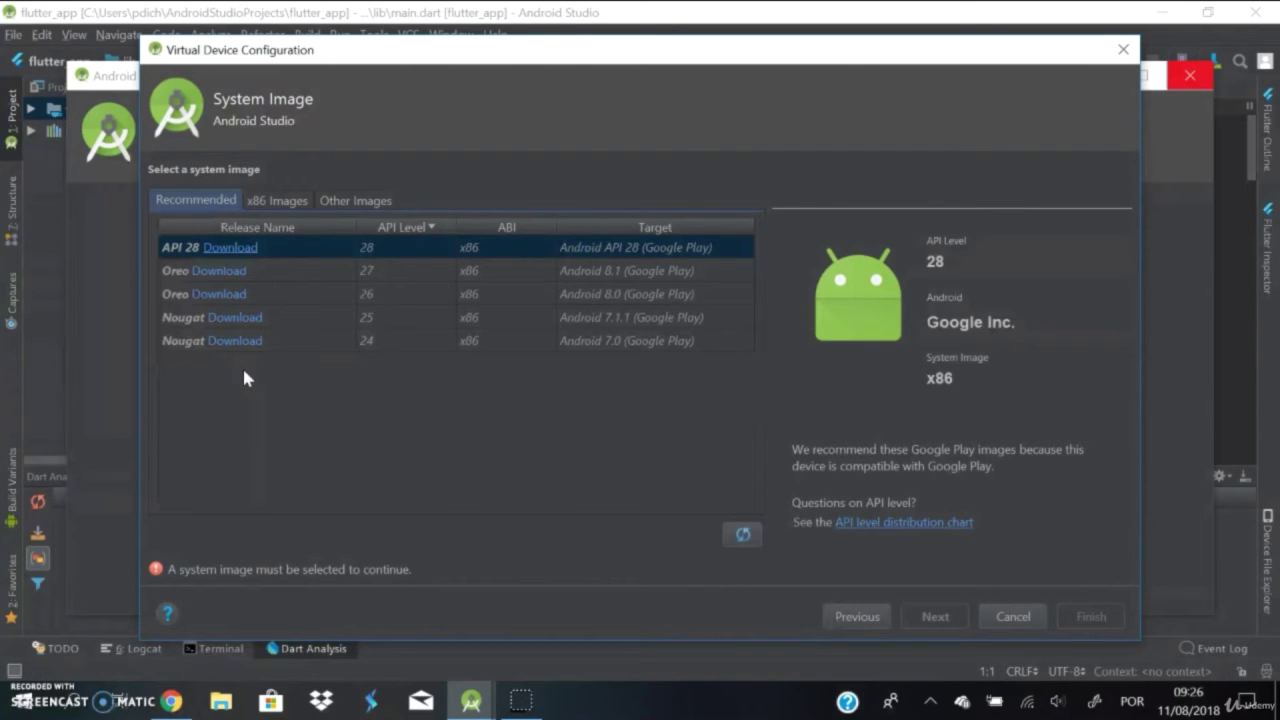
# Download the Oreo API 27 x86 system image, accept its licence agreement and complete the installation.
pyautogui.click(232, 272)
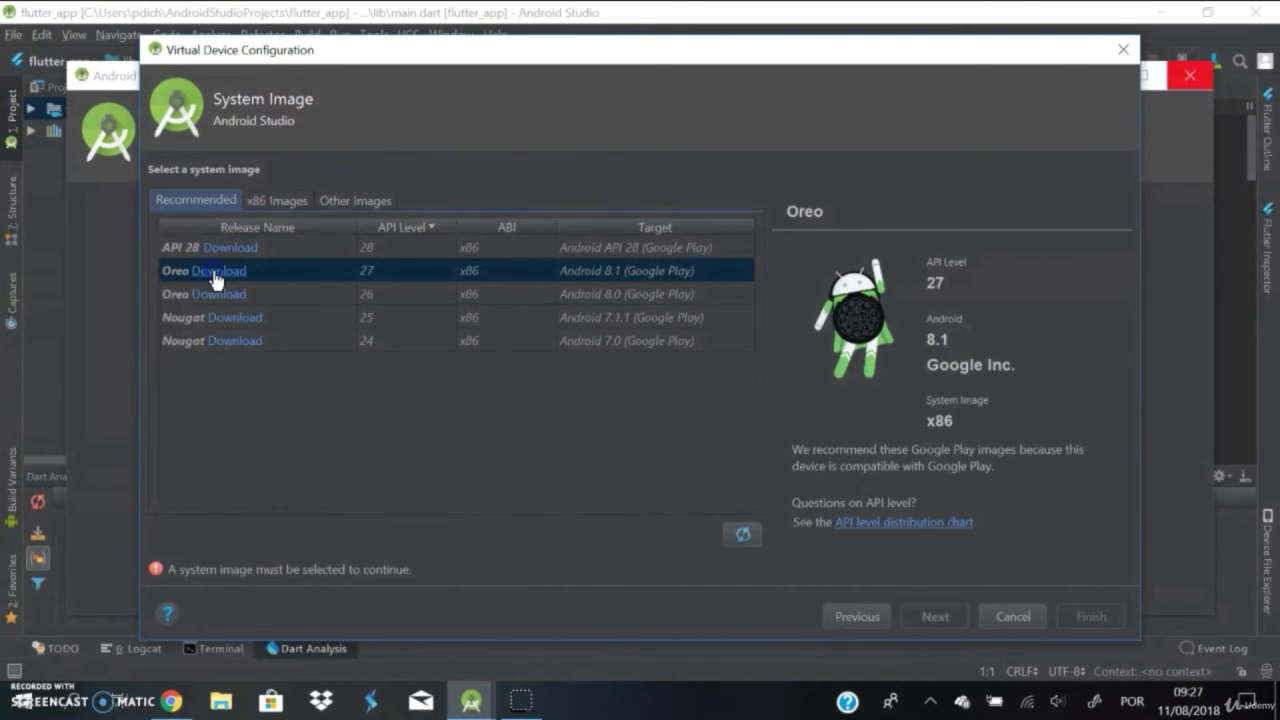
pyautogui.click(214, 272)
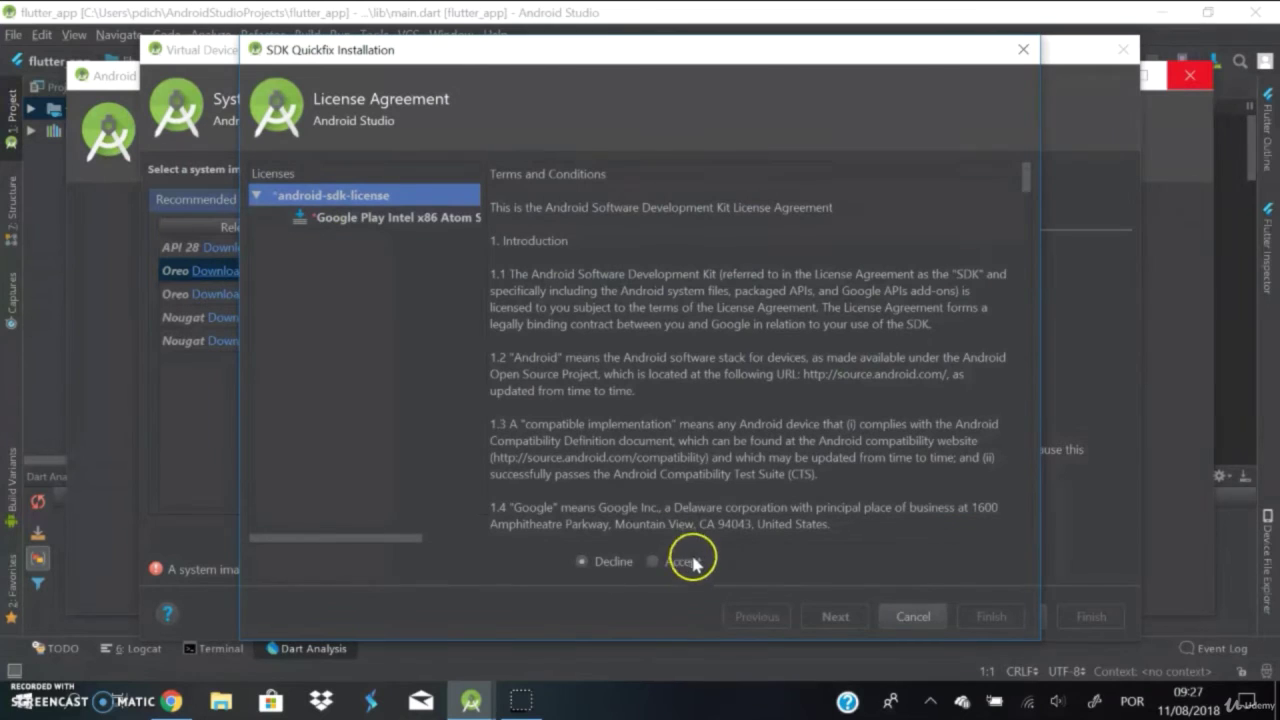
pyautogui.click(652, 562)
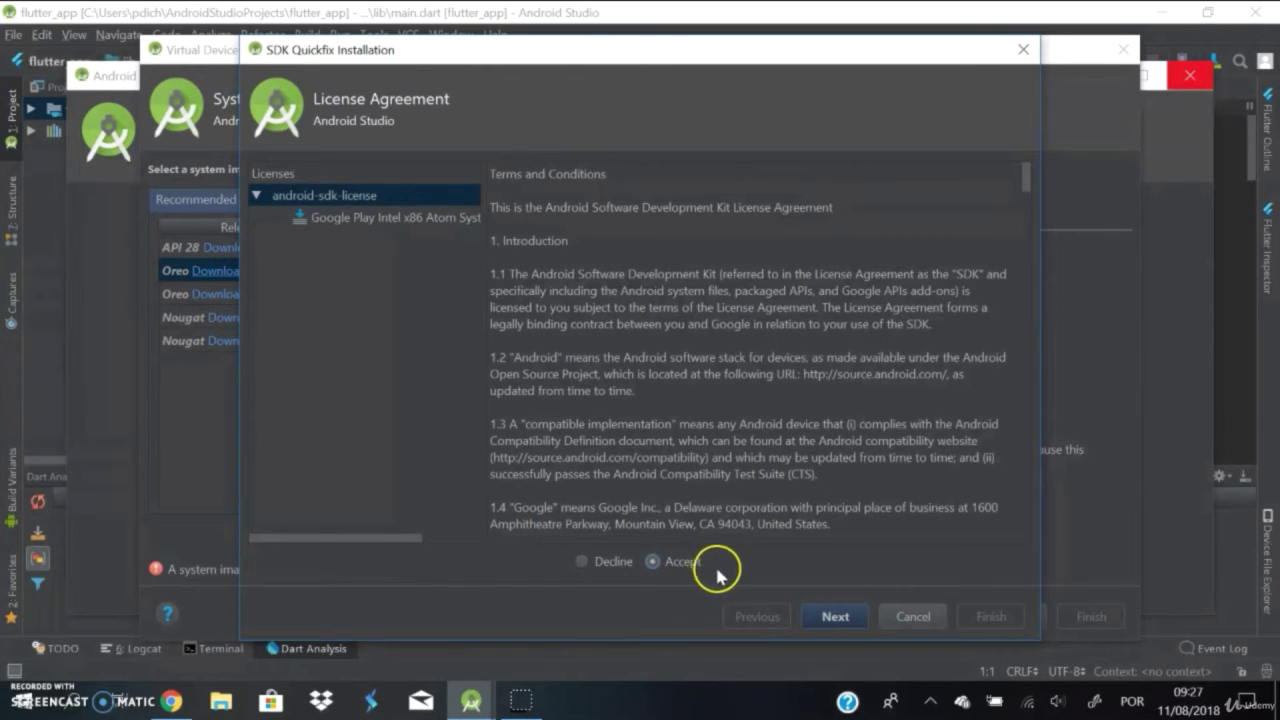
pyautogui.click(830, 613)
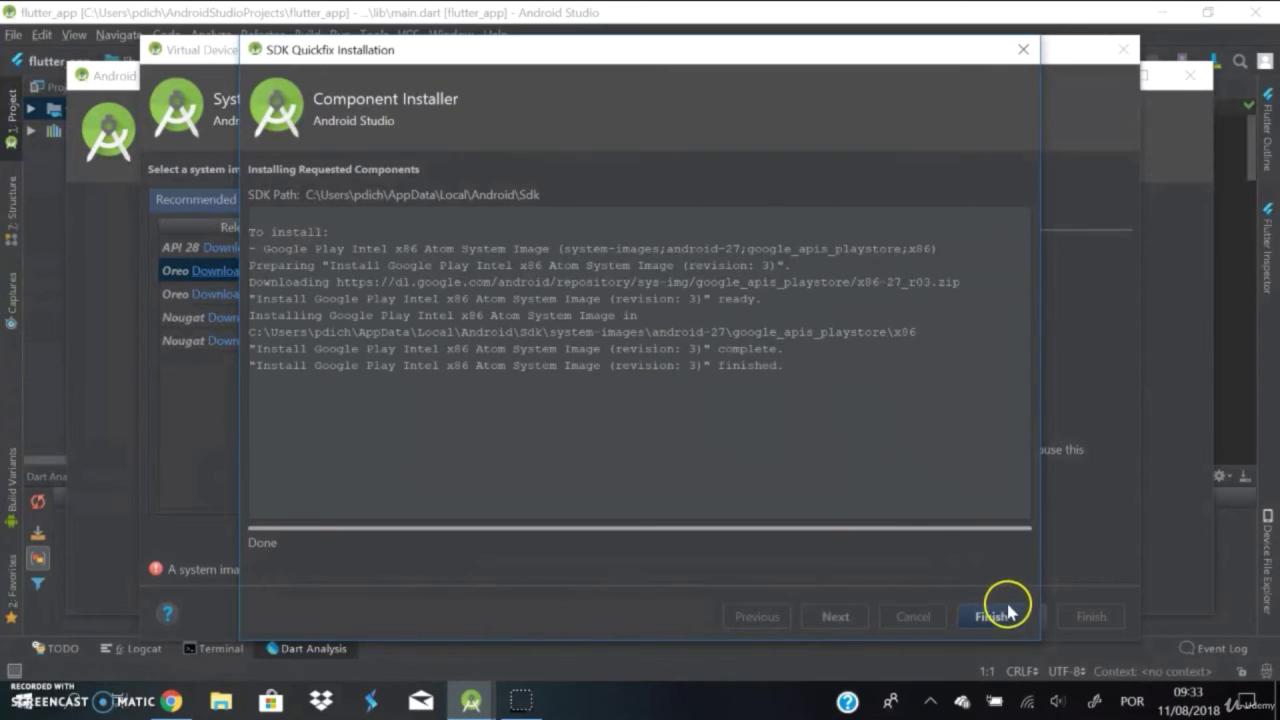
pyautogui.click(1000, 614)
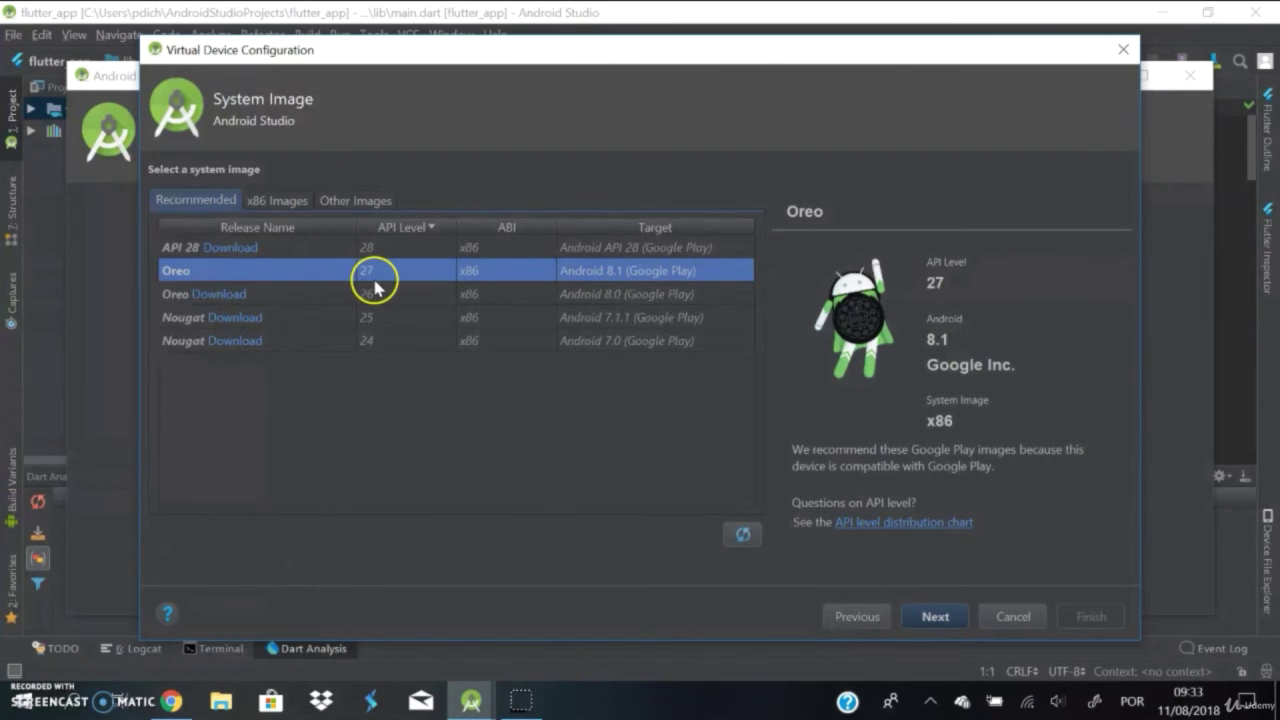
# Use the Oreo image for the Nexus 5X and create the virtual device with the default portrait configuration.
pyautogui.click(936, 617)
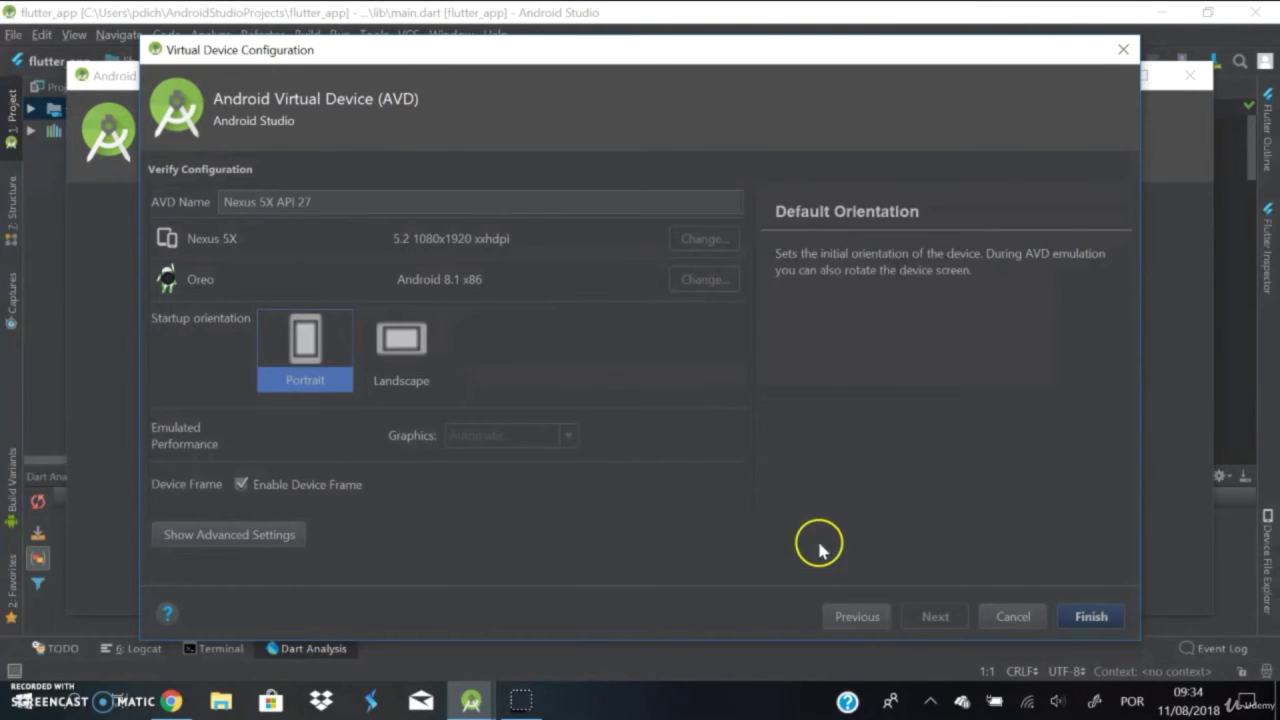
pyautogui.click(1096, 617)
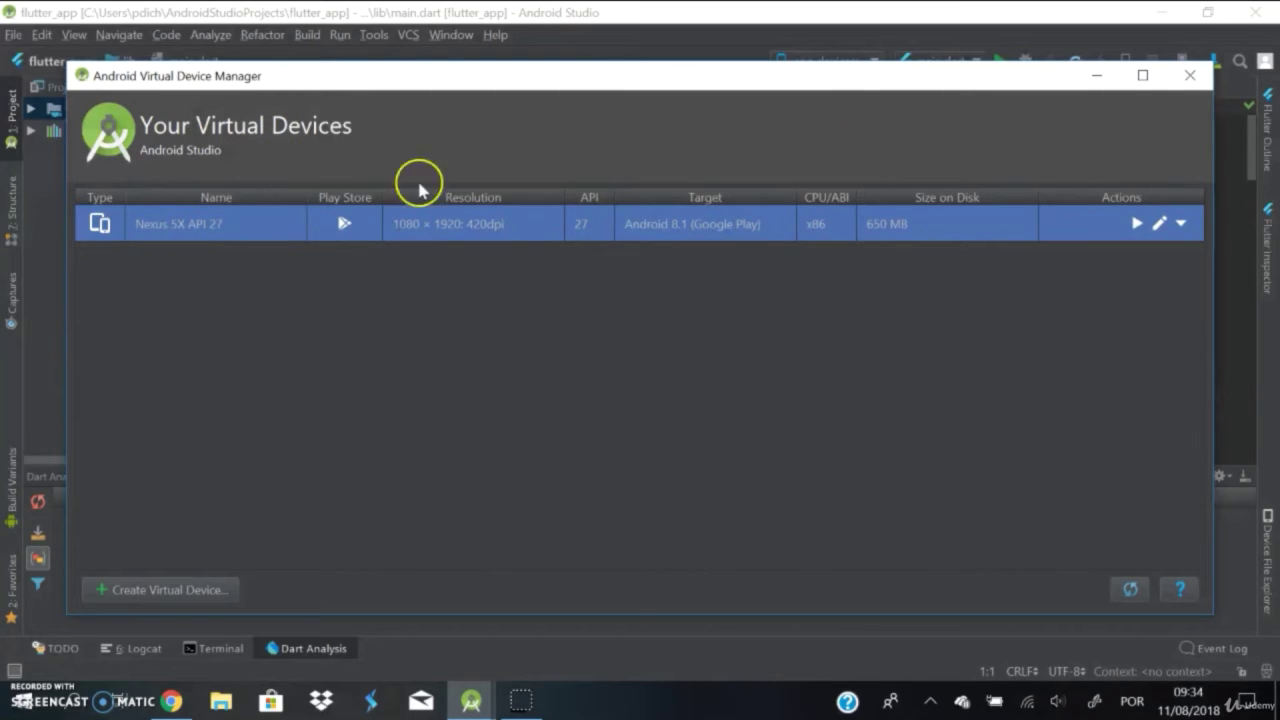
# Try to launch the Nexus 5X virtual device, return to the AVD Manager for another attempt and go back to the editor.
pyautogui.click(1136, 226)
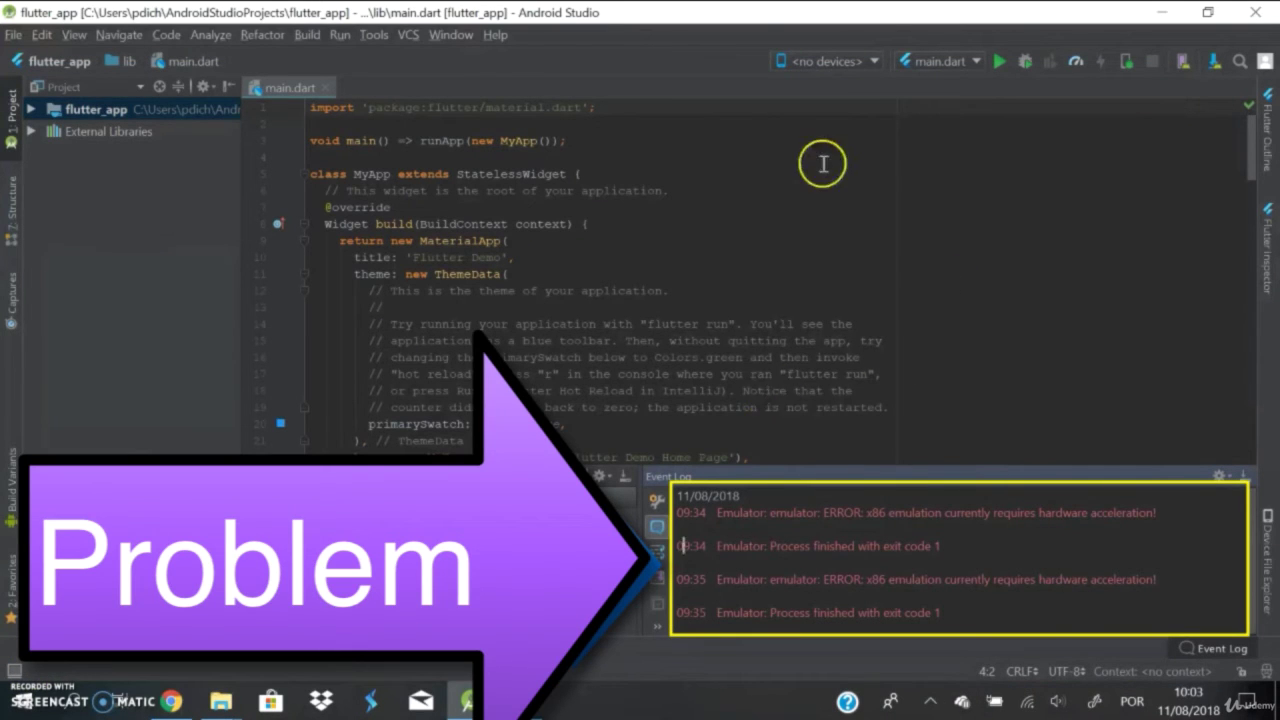
pyautogui.click(1183, 61)
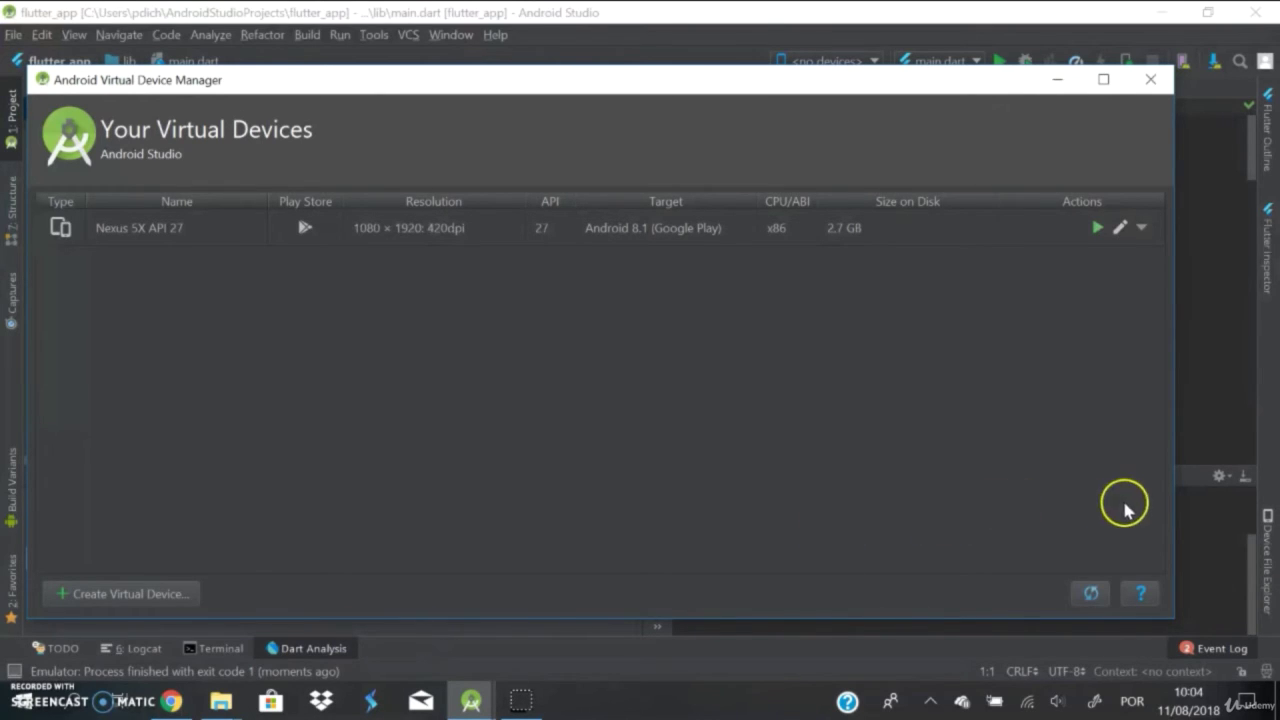
pyautogui.click(1201, 426)
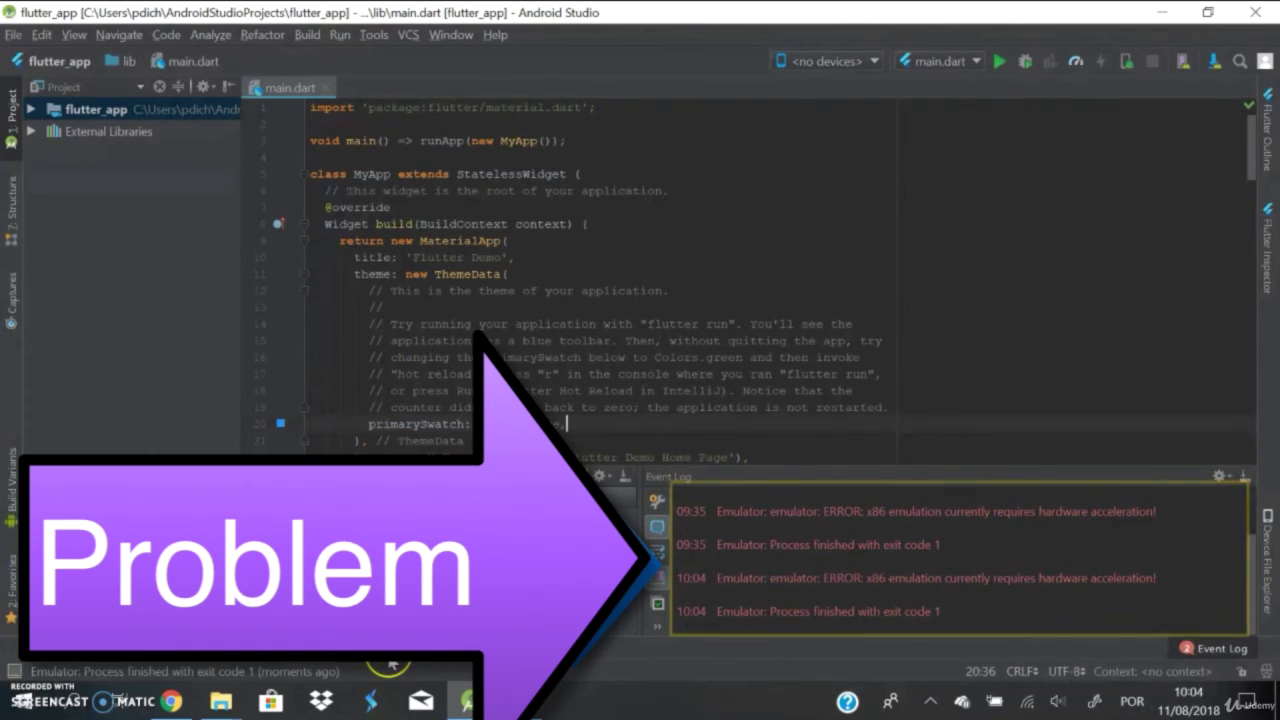
# Switch to Chrome and read the Android emulator setup instructions on the Flutter Windows installation page.
pyautogui.click(170, 701)
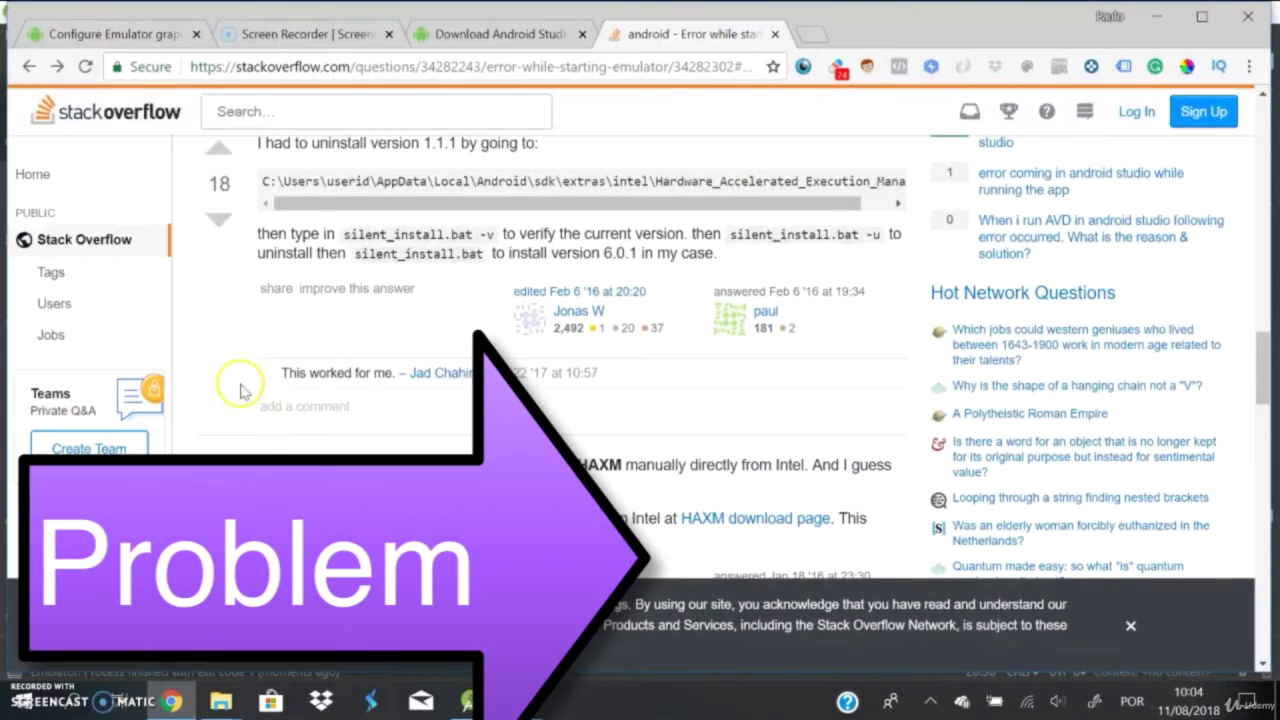
pyautogui.hotkey('ctrl', '1')
pyautogui.scroll(-1, 626, 456)
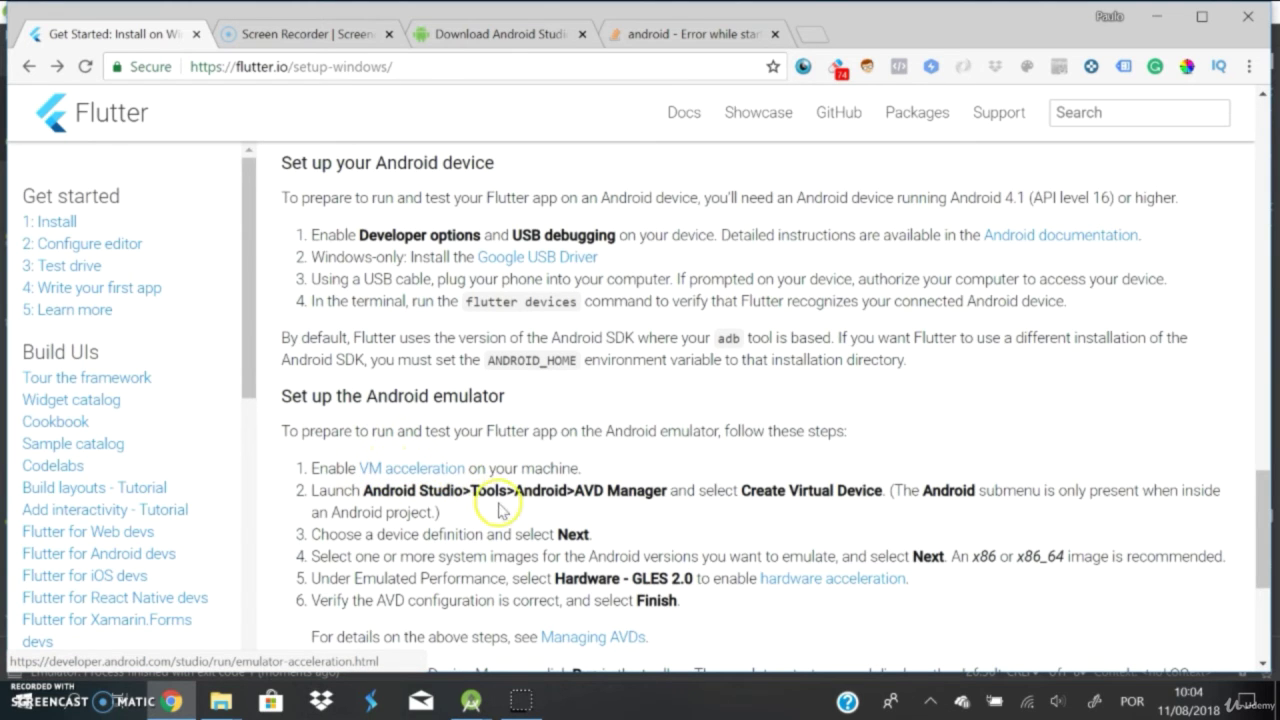
pyautogui.scroll(-1, 569, 468)
pyautogui.scroll(-1, 569, 469)
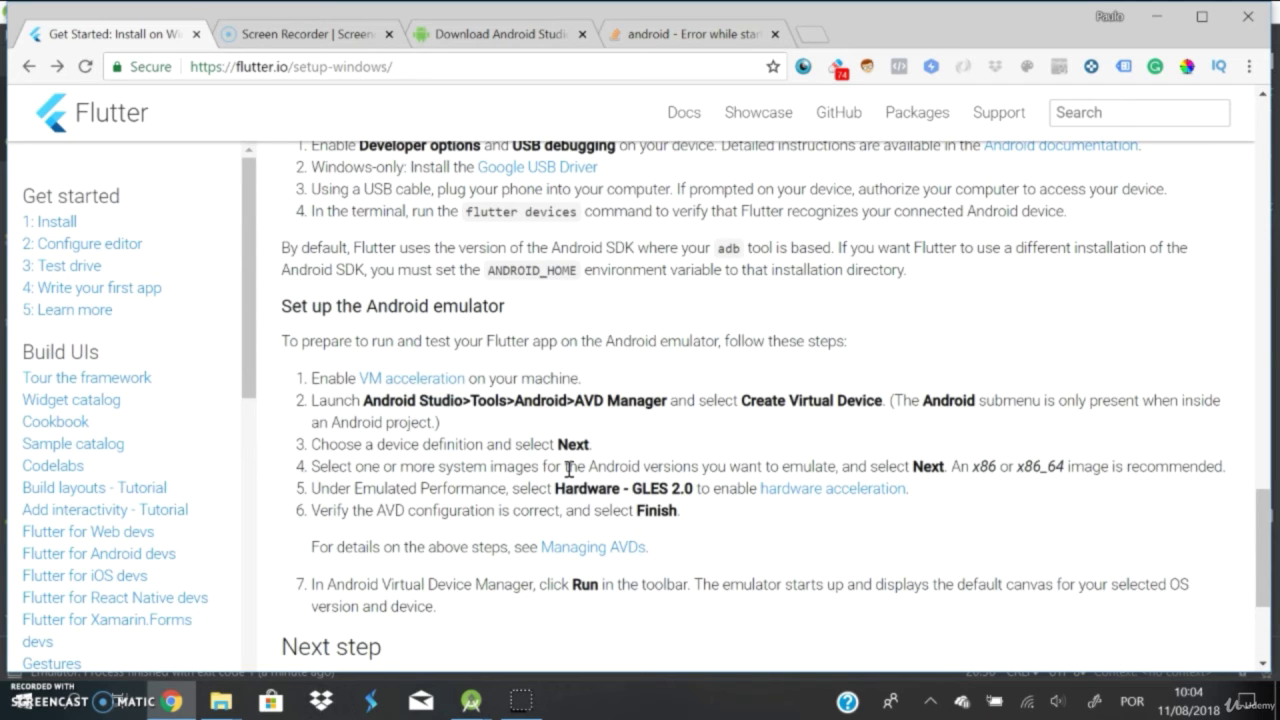
# Open the linked VM acceleration guide from the Flutter setup instructions and read its graphics acceleration requirements.
pyautogui.click(428, 375)
pyautogui.click(503, 386)
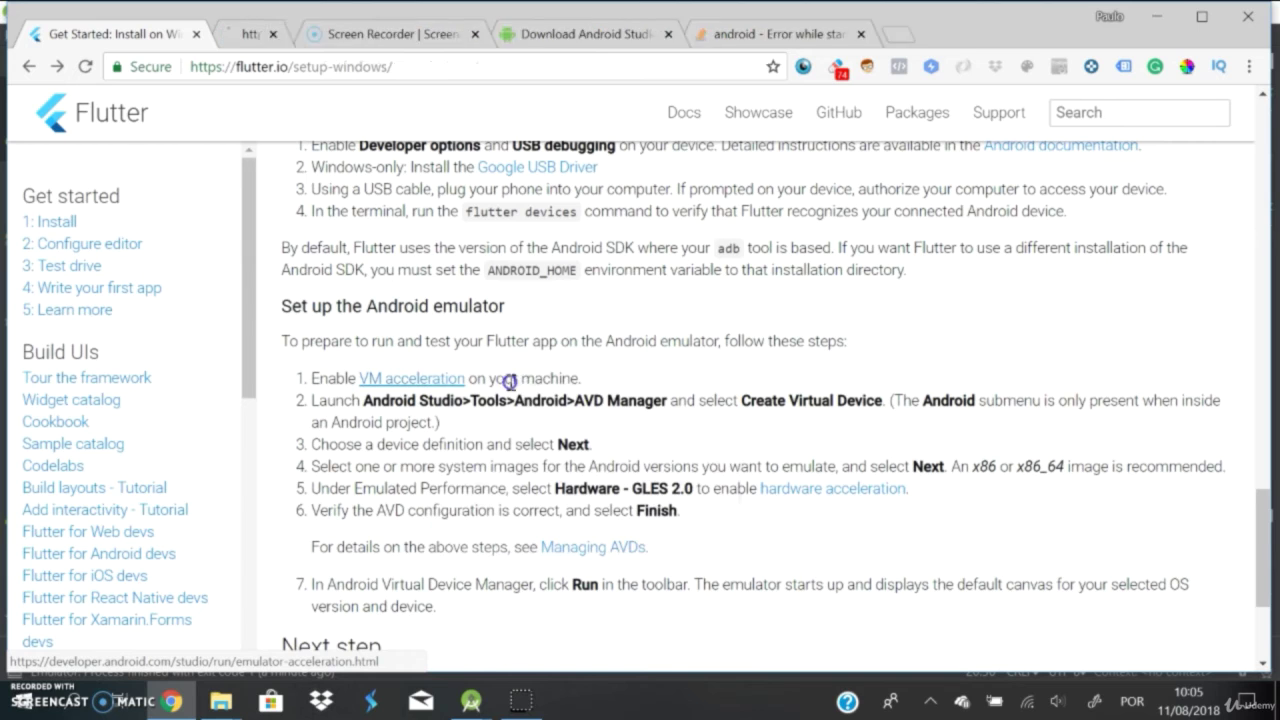
pyautogui.click(305, 33)
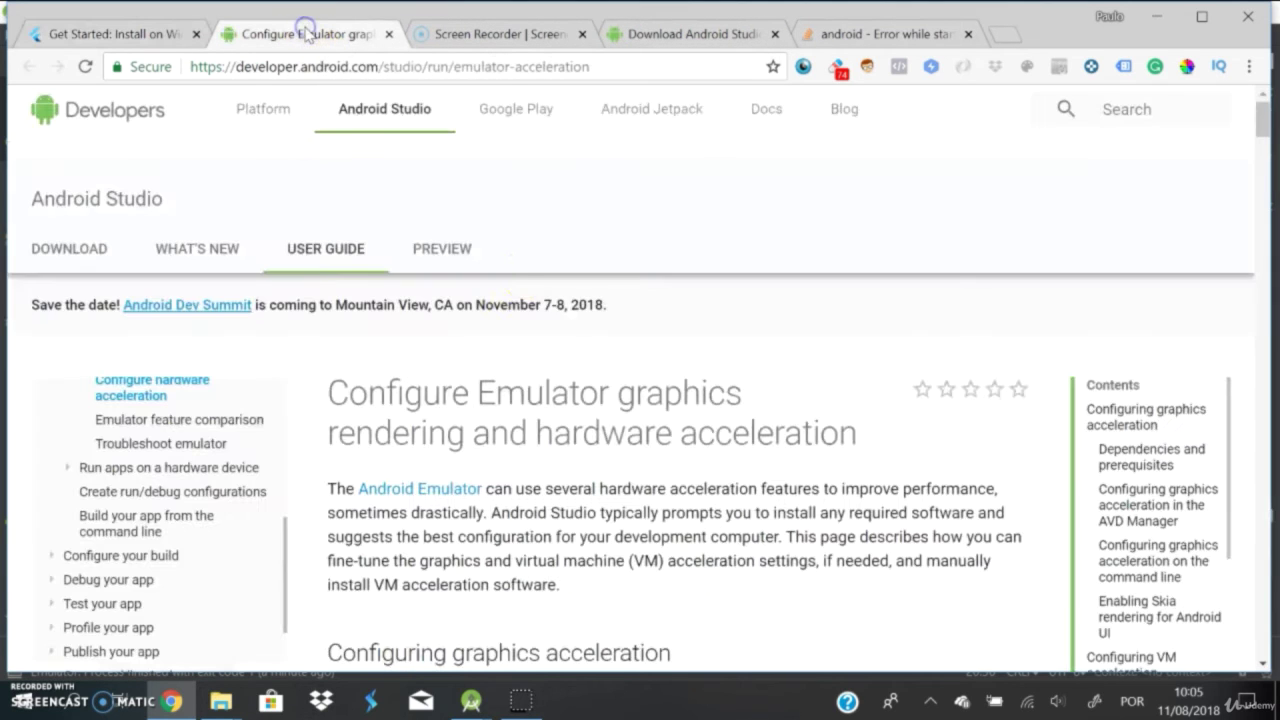
pyautogui.scroll(-4, 605, 444)
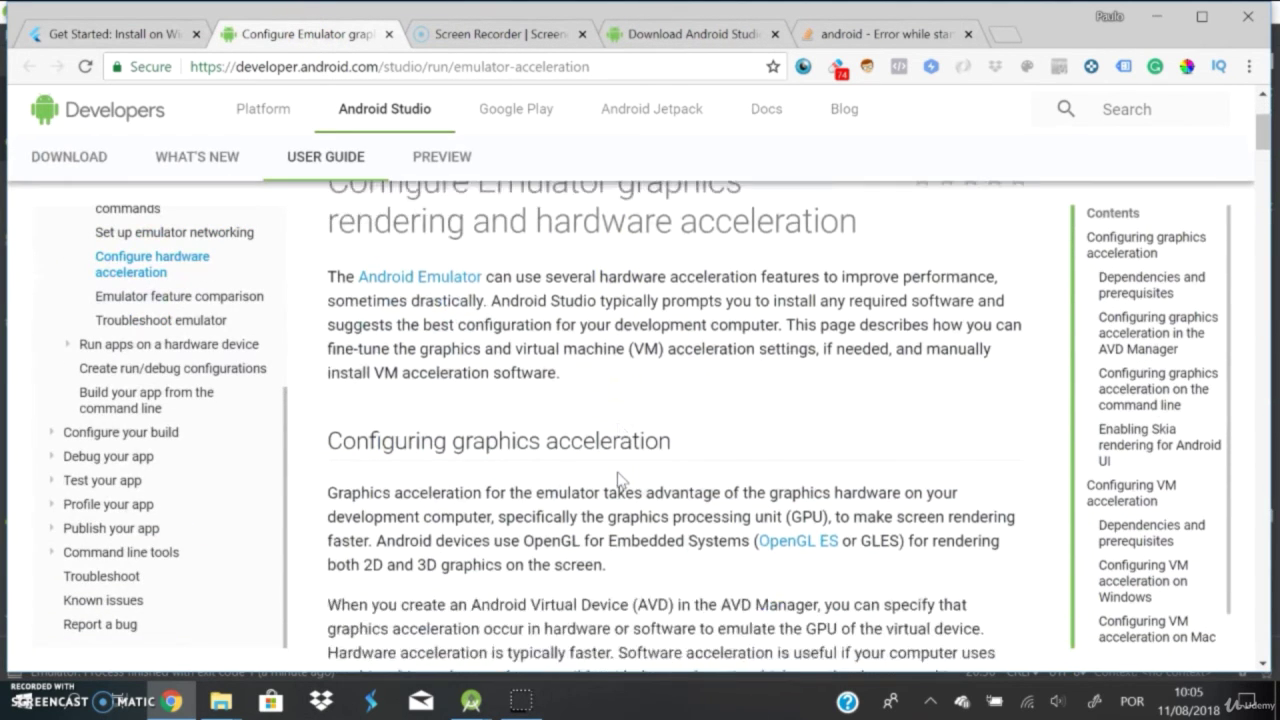
pyautogui.scroll(-4, 619, 473)
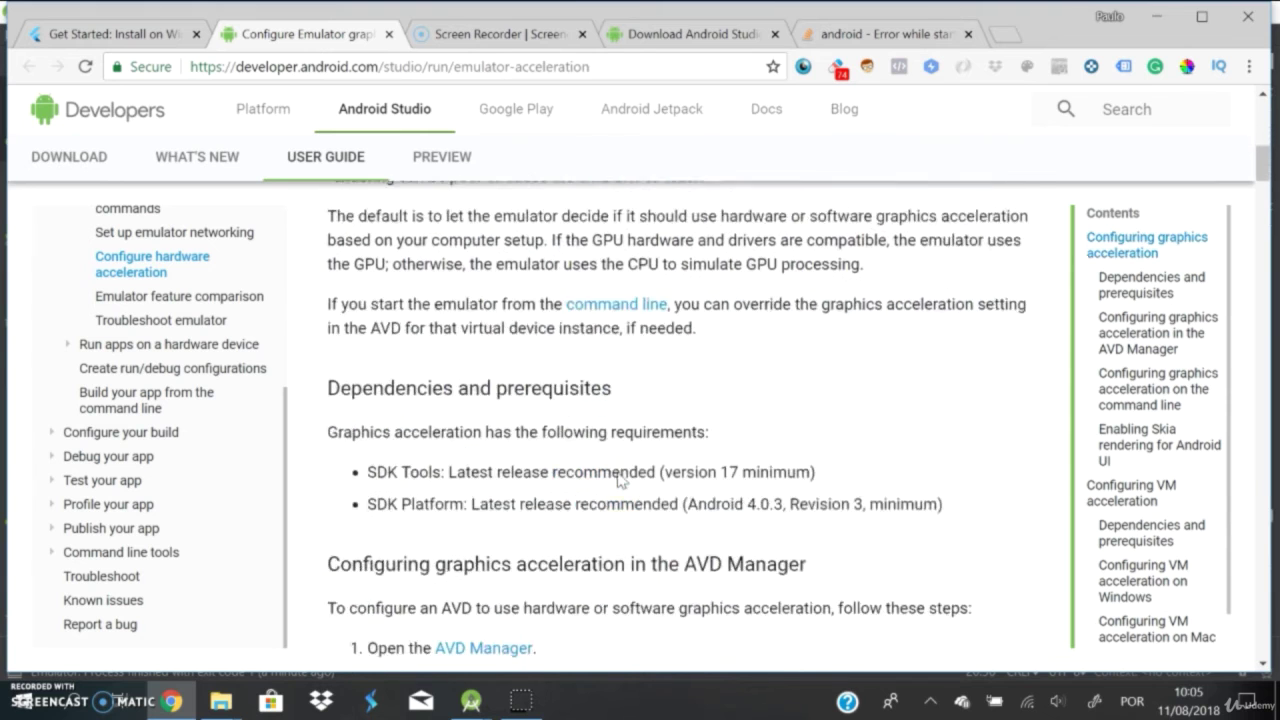
pyautogui.scroll(-1, 619, 479)
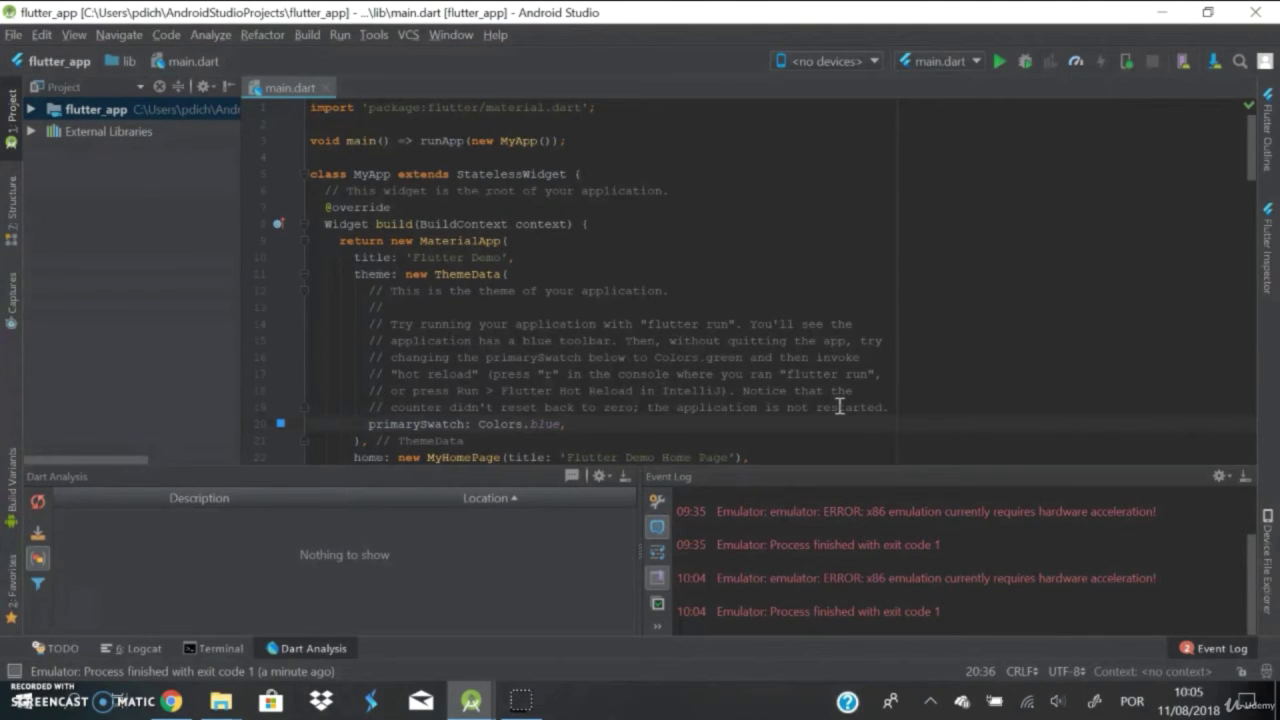
# Switch to Android Studio and review the SDK Tools in the Android SDK settings, including the Intel x86 Emulator Accelerator (HAXM installer).
pyautogui.click(1213, 64)
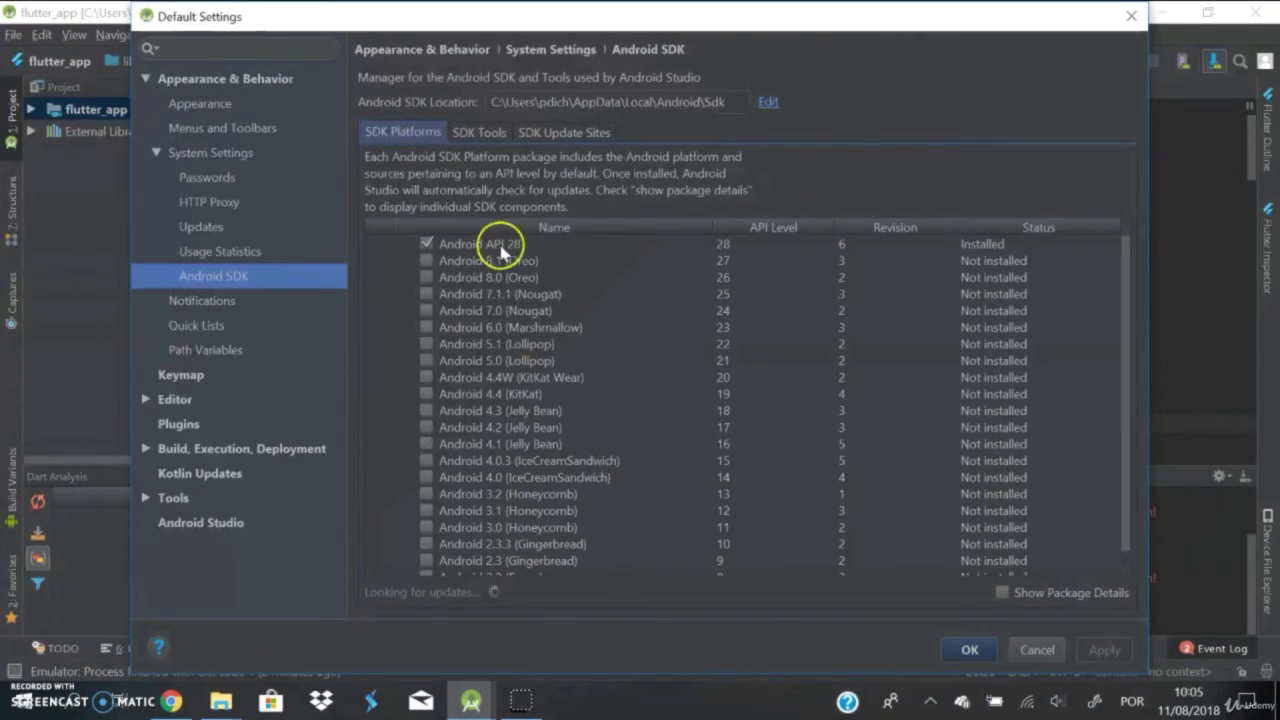
pyautogui.click(489, 131)
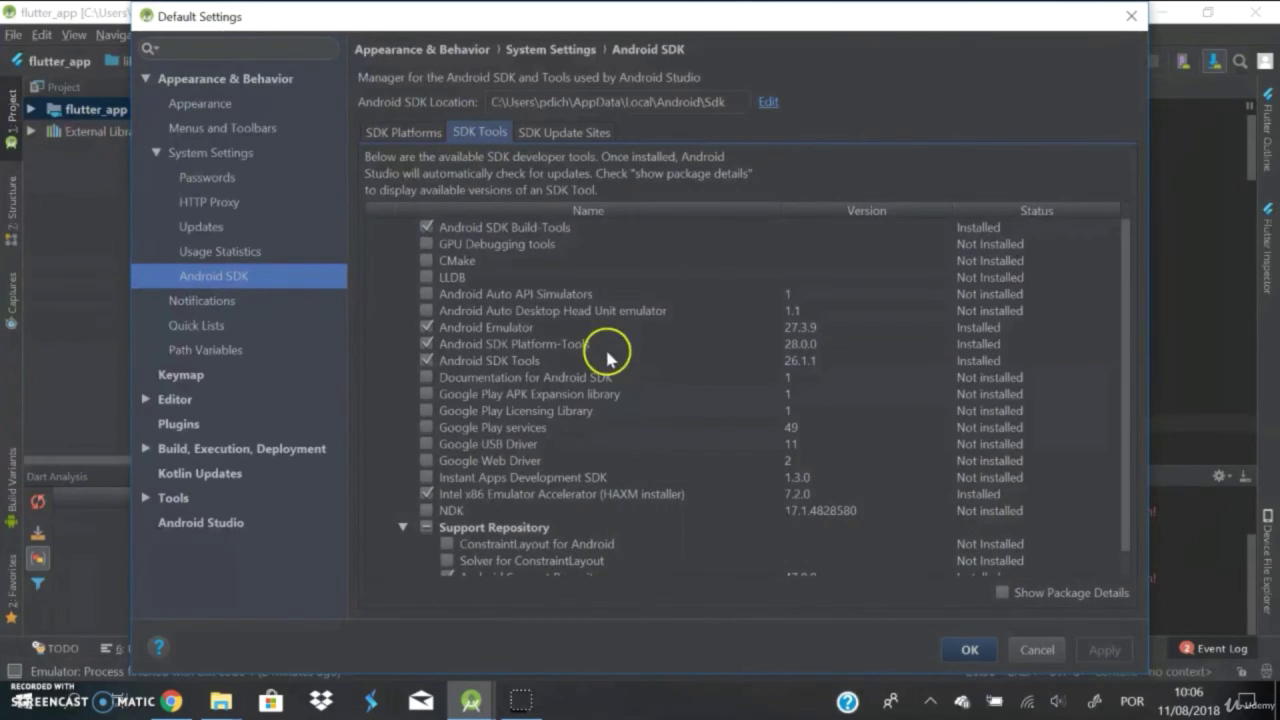
pyautogui.scroll(-2, 640, 440)
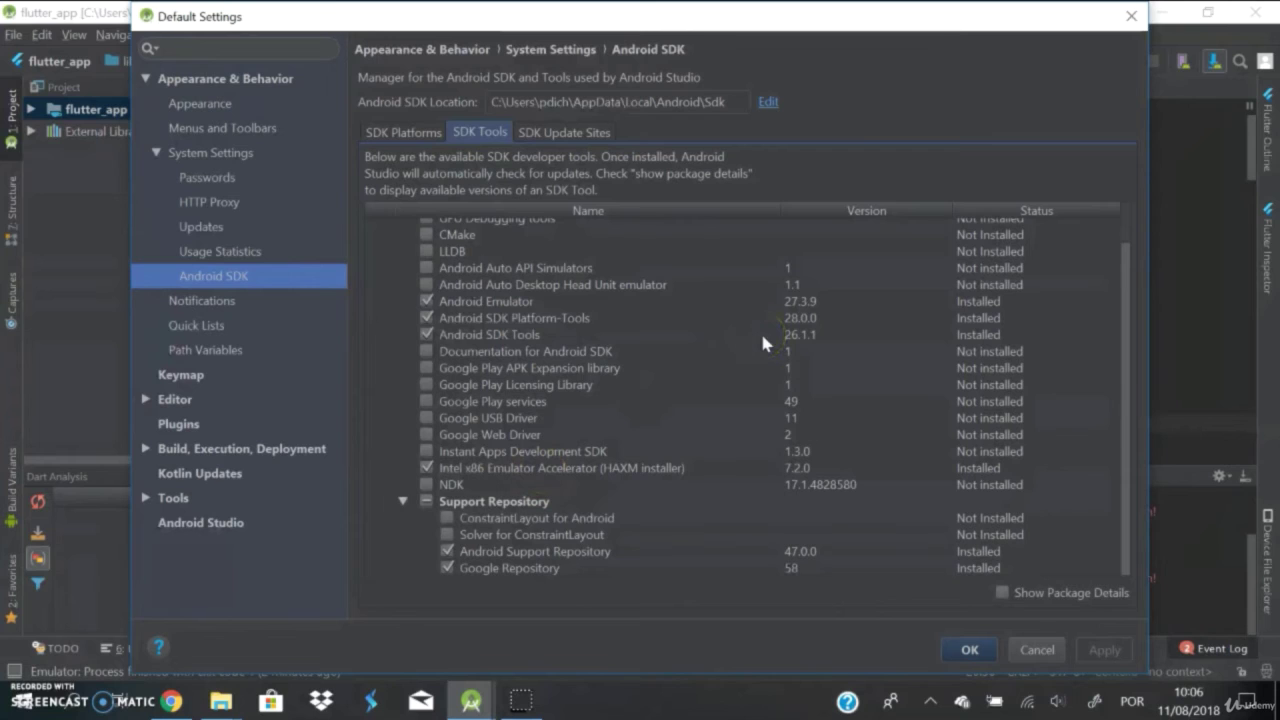
pyautogui.scroll(2, 752, 430)
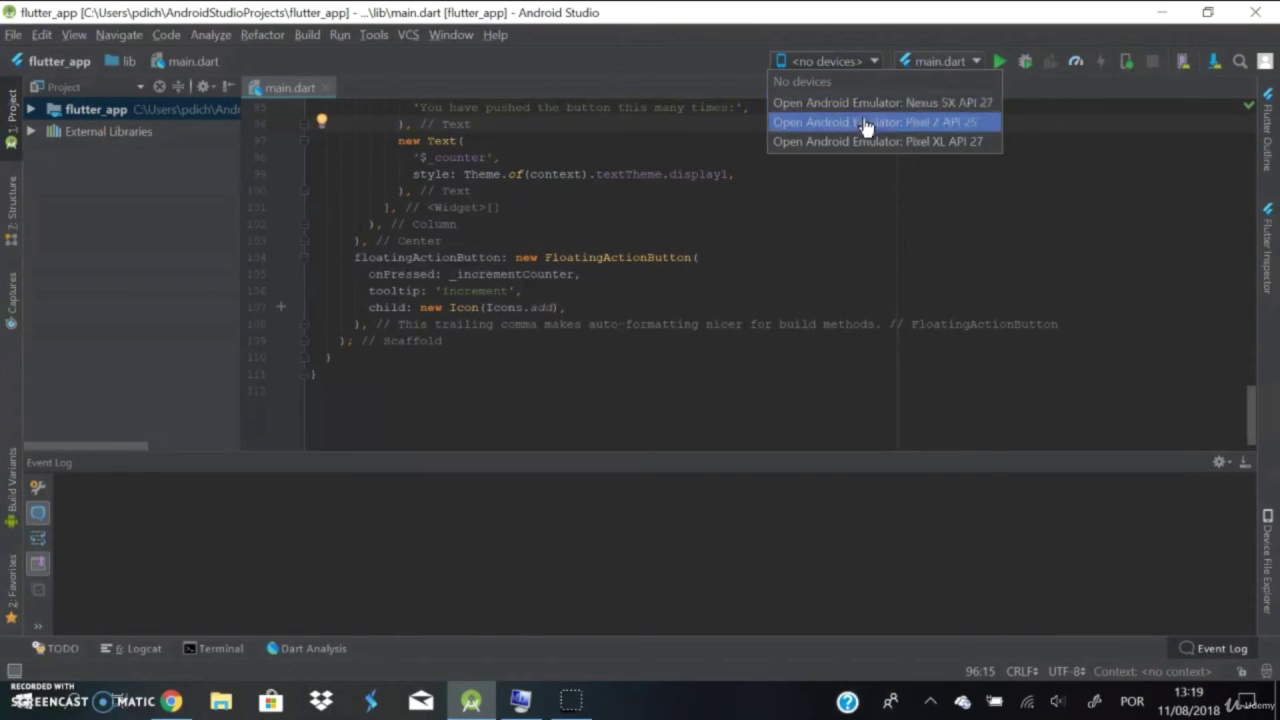
# Try to open the Pixel 2 API 25 emulator, expand the error details and recheck the SDK Tools list.
pyautogui.click(866, 124)
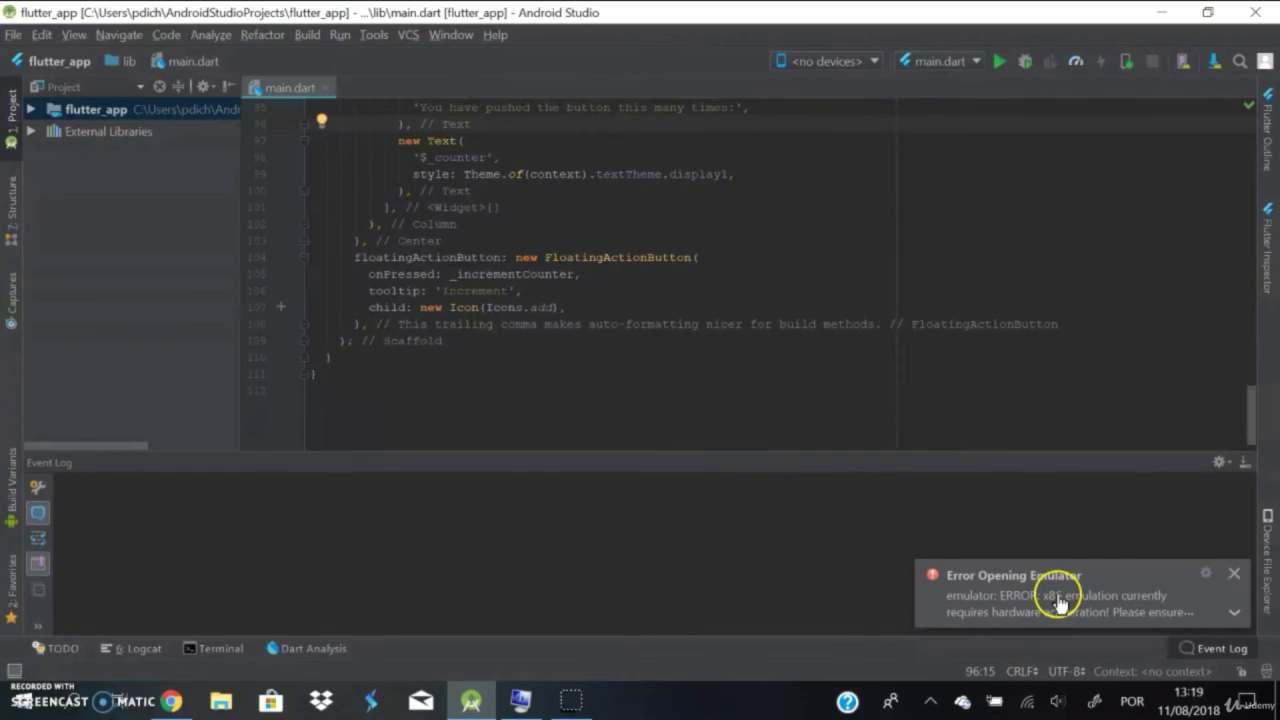
pyautogui.click(1058, 600)
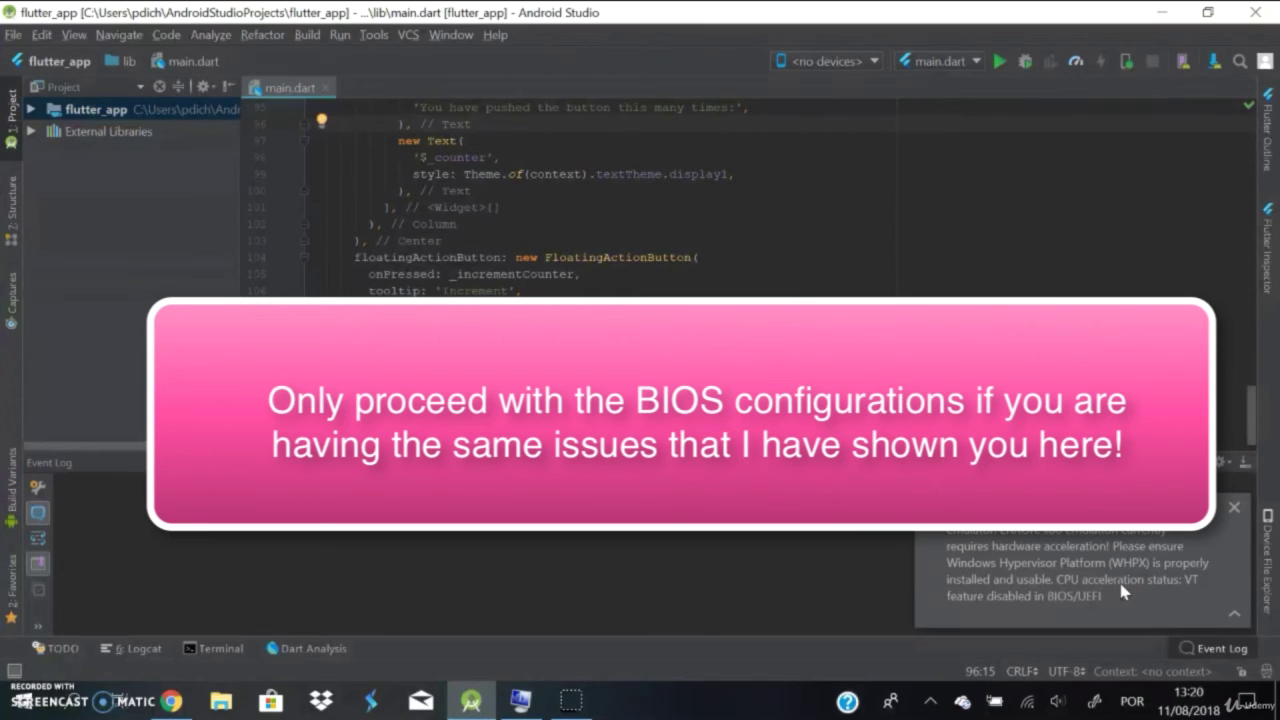
pyautogui.click(1214, 63)
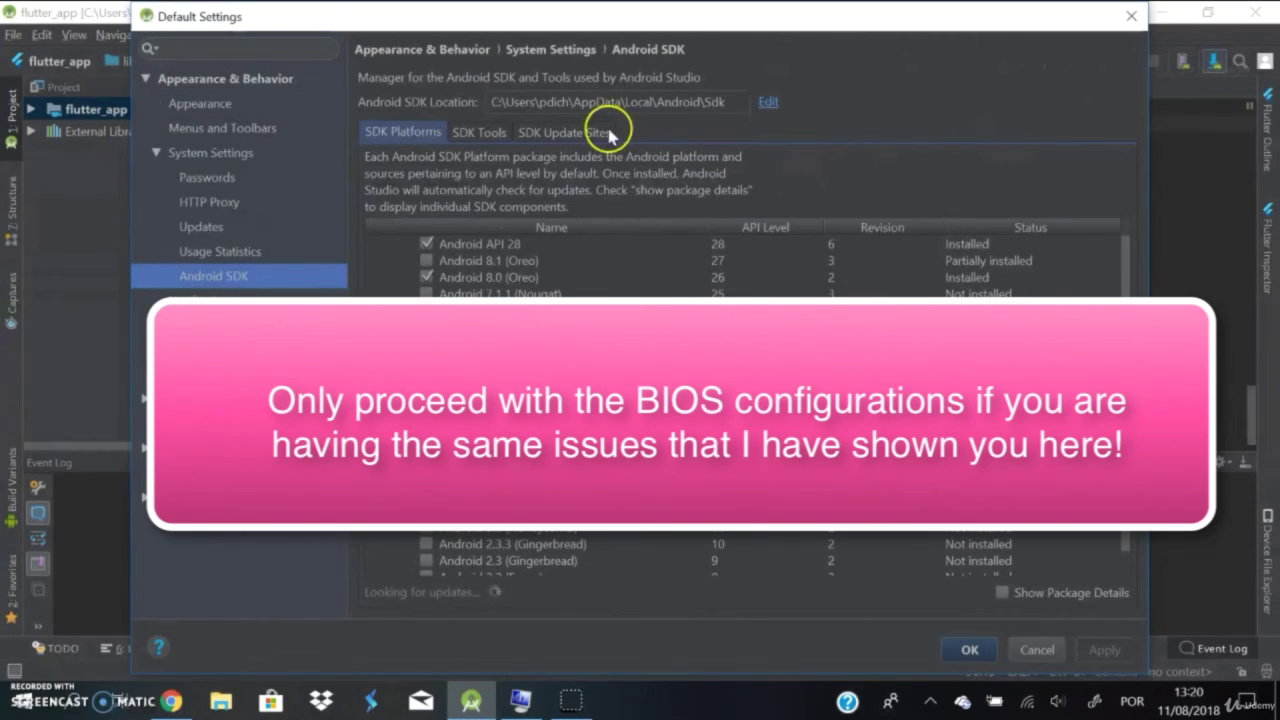
pyautogui.click(482, 132)
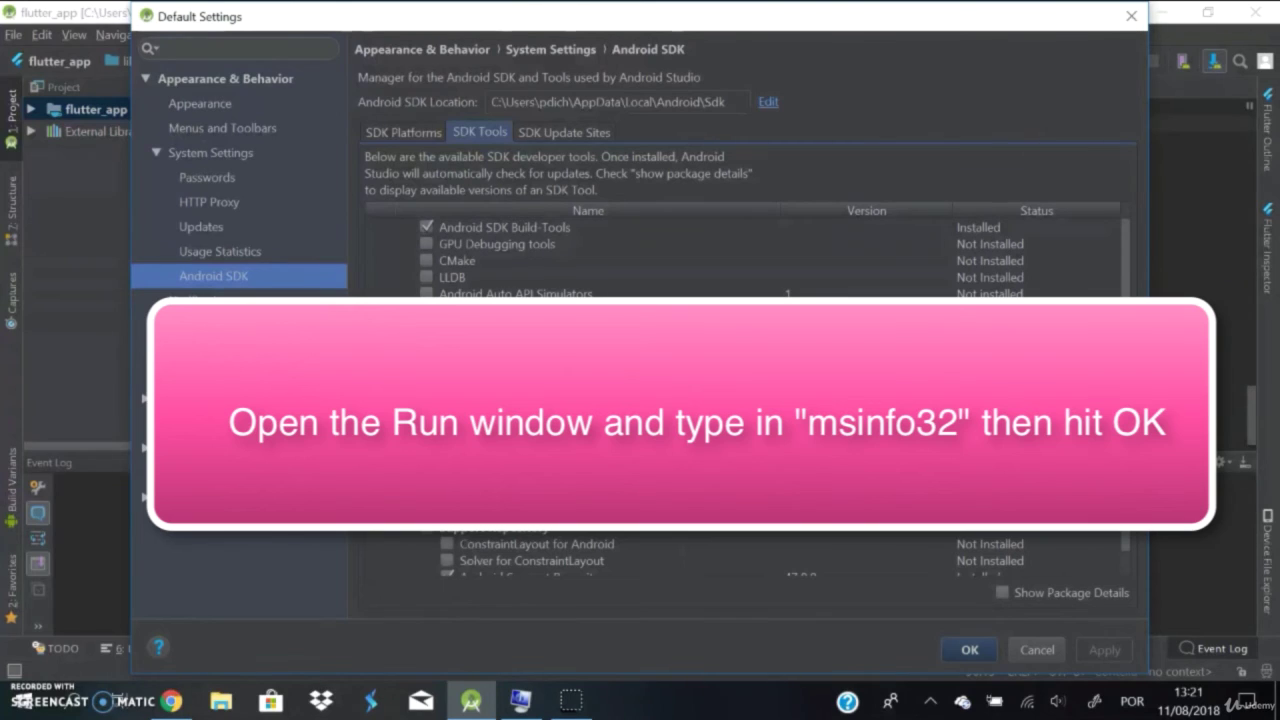
# Run msinfo32 to open Windows System Information and examine the Hyper-V entries, widening the item column to show their full names.
pyautogui.press('super+r')
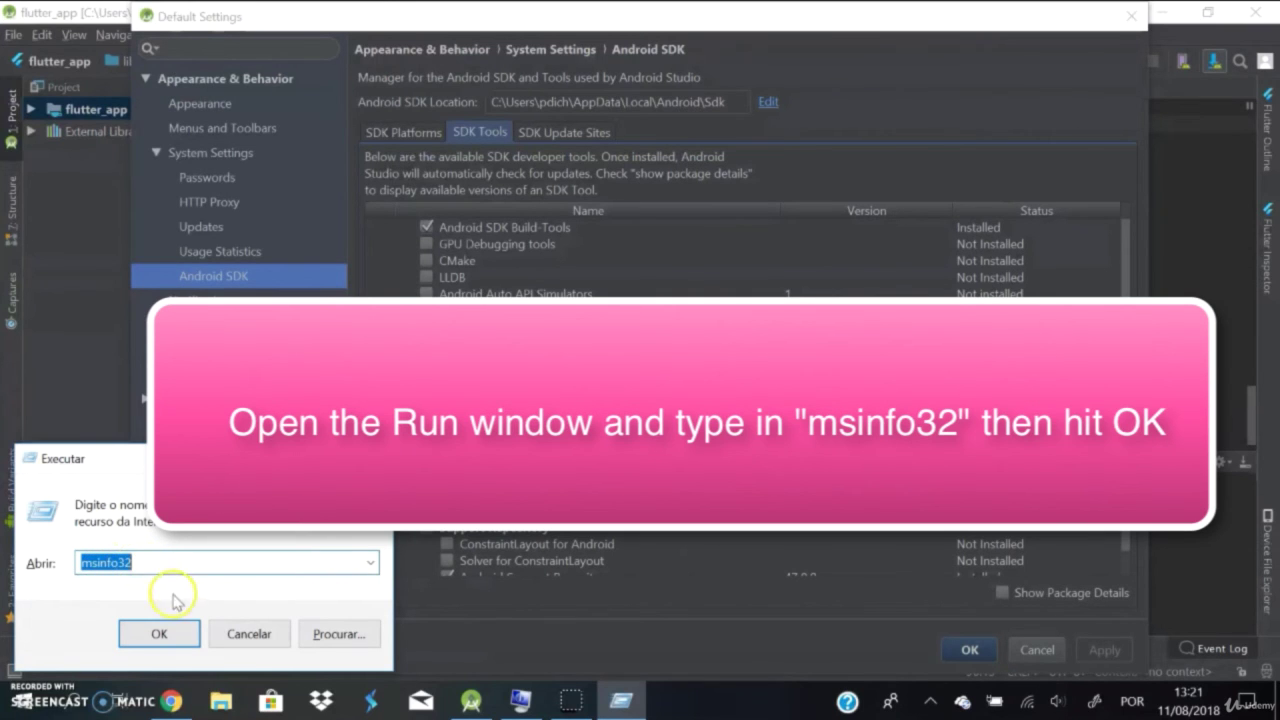
pyautogui.click(162, 633)
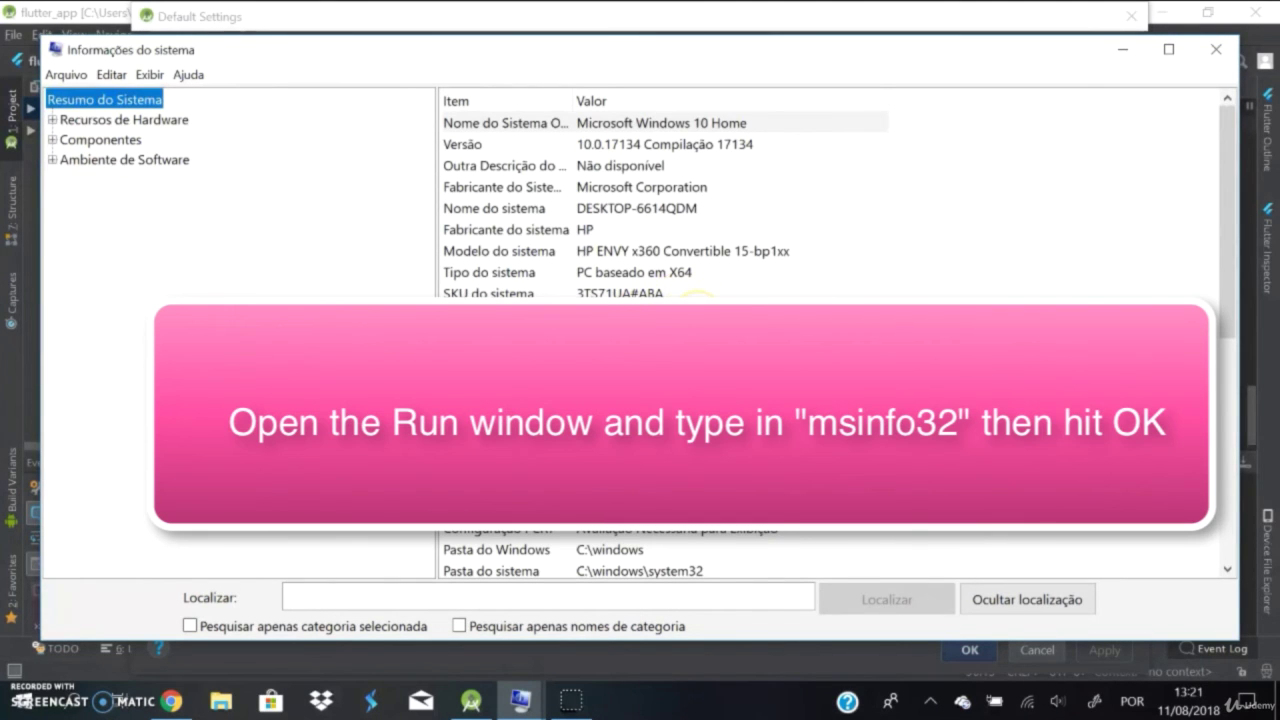
pyautogui.scroll(-7, 700, 318)
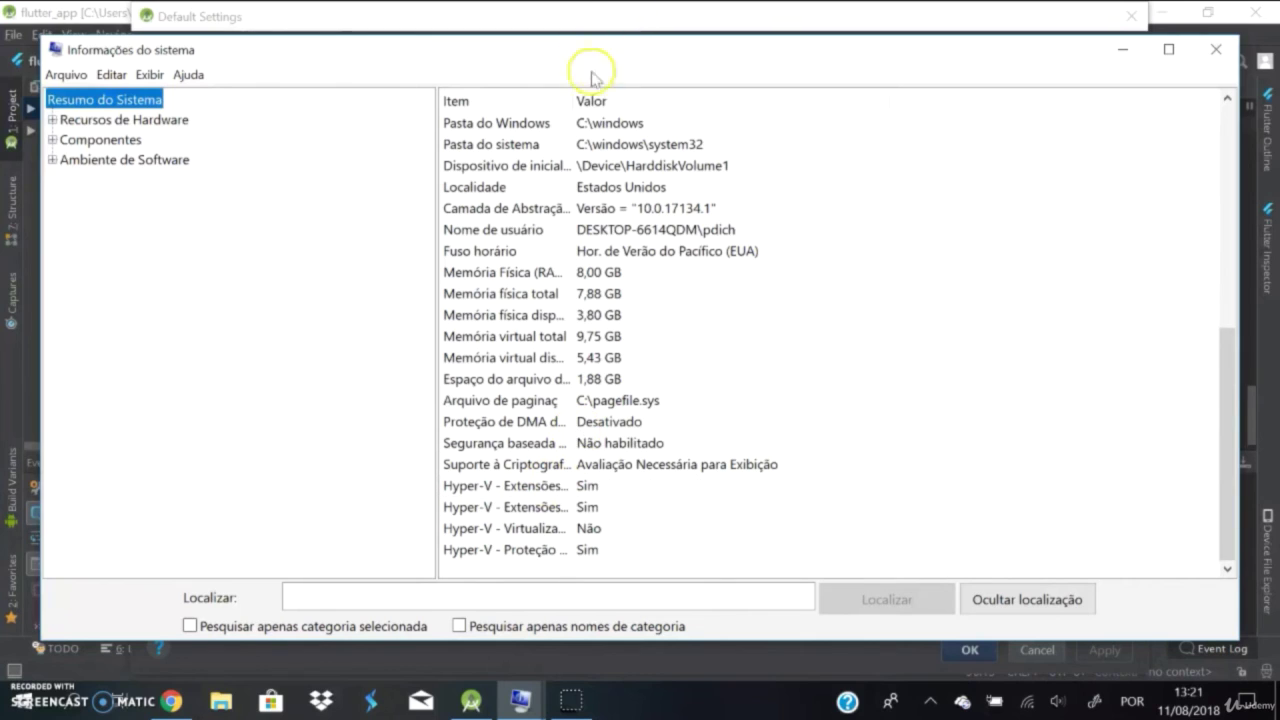
pyautogui.moveTo(572, 91); pyautogui.dragTo(740, 95)
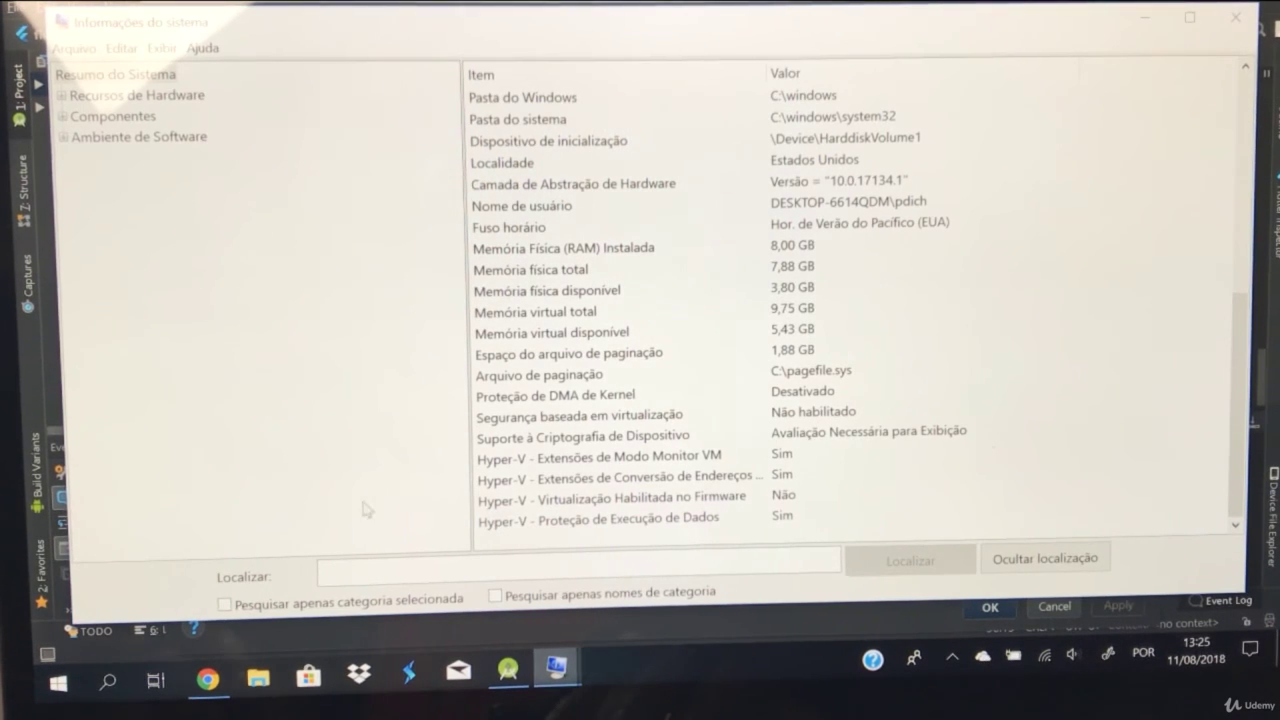
# Restart the computer from Windows to change the UEFI firmware settings and enter BIOS Setup from the startup options.
pyautogui.click(60, 684)
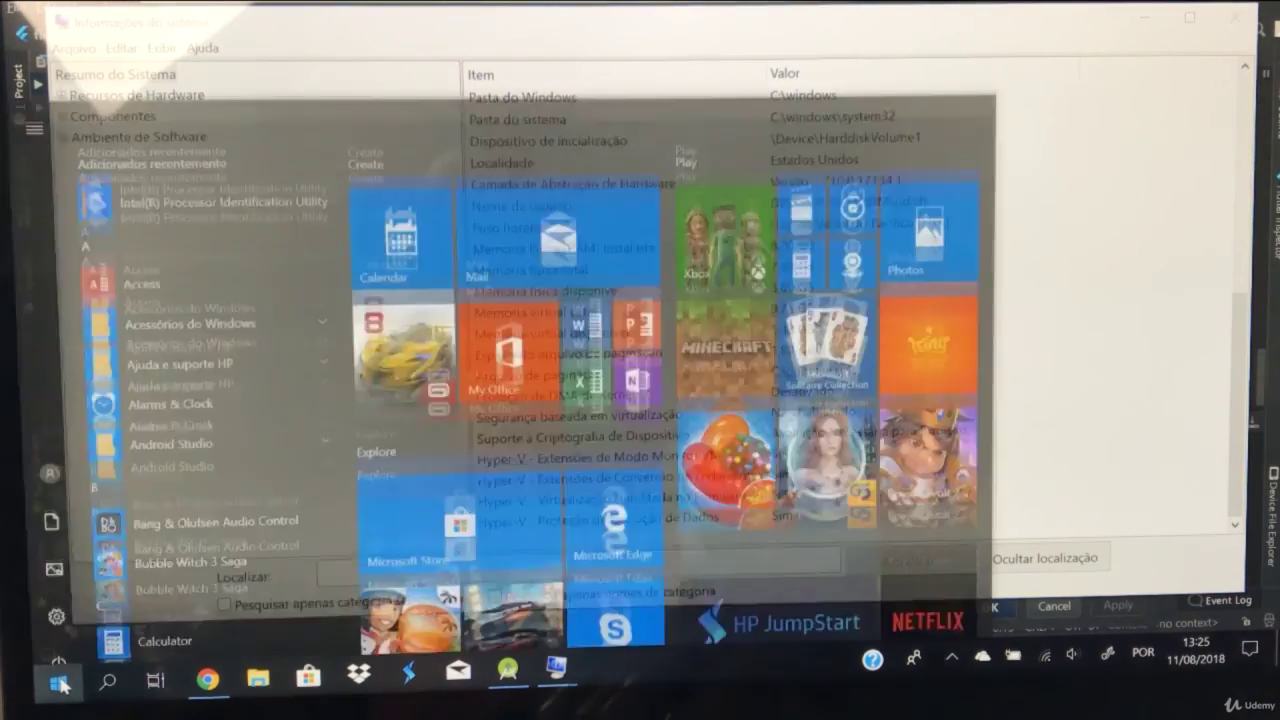
pyautogui.click(57, 641)
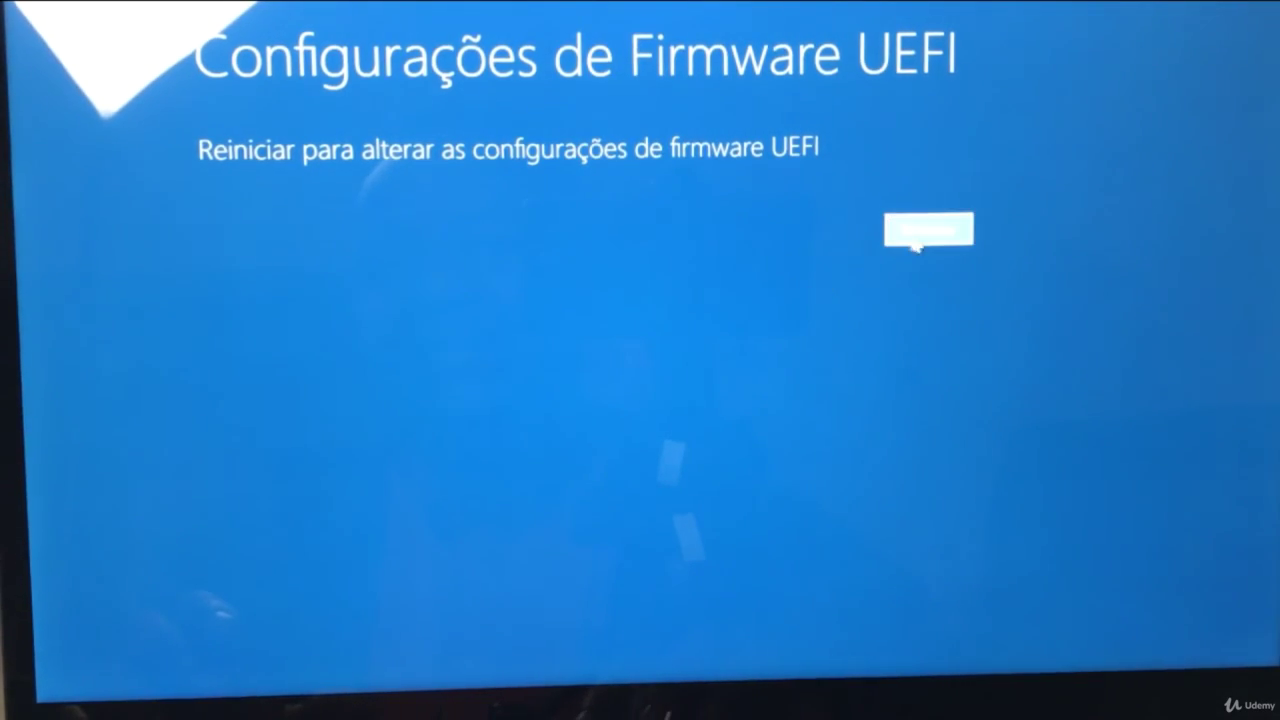
pyautogui.click(928, 240)
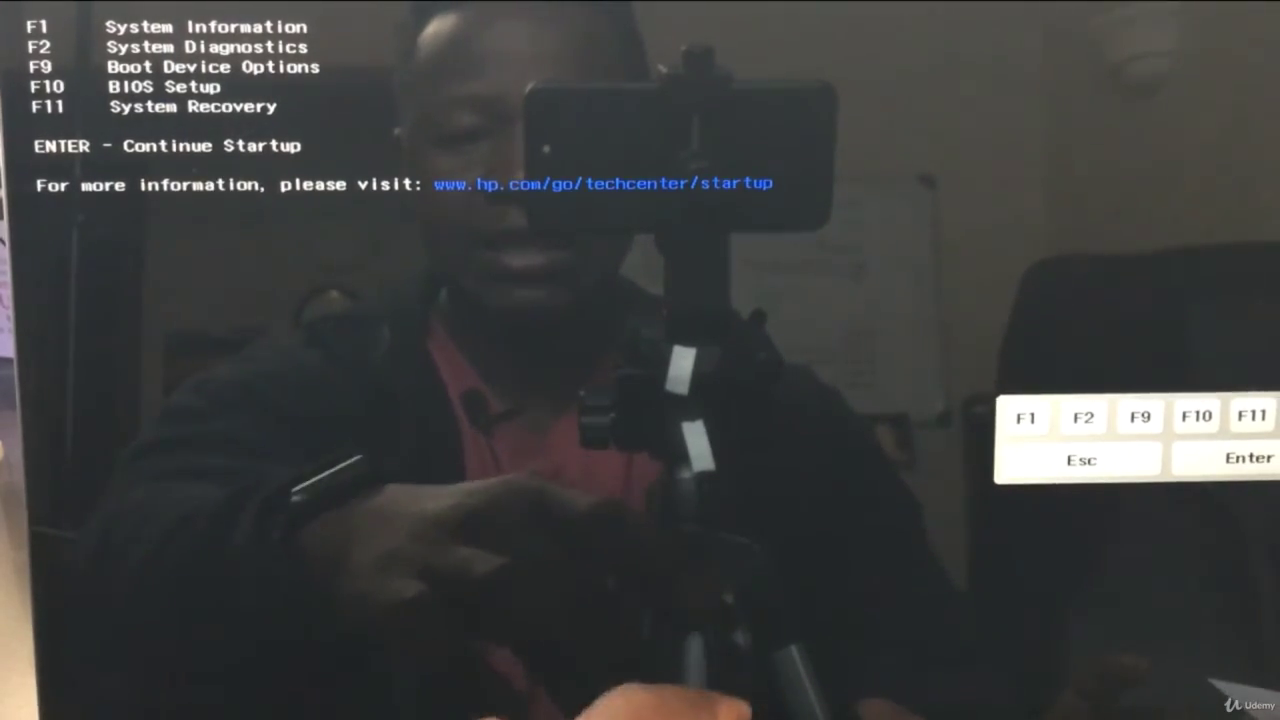
pyautogui.press('F10')
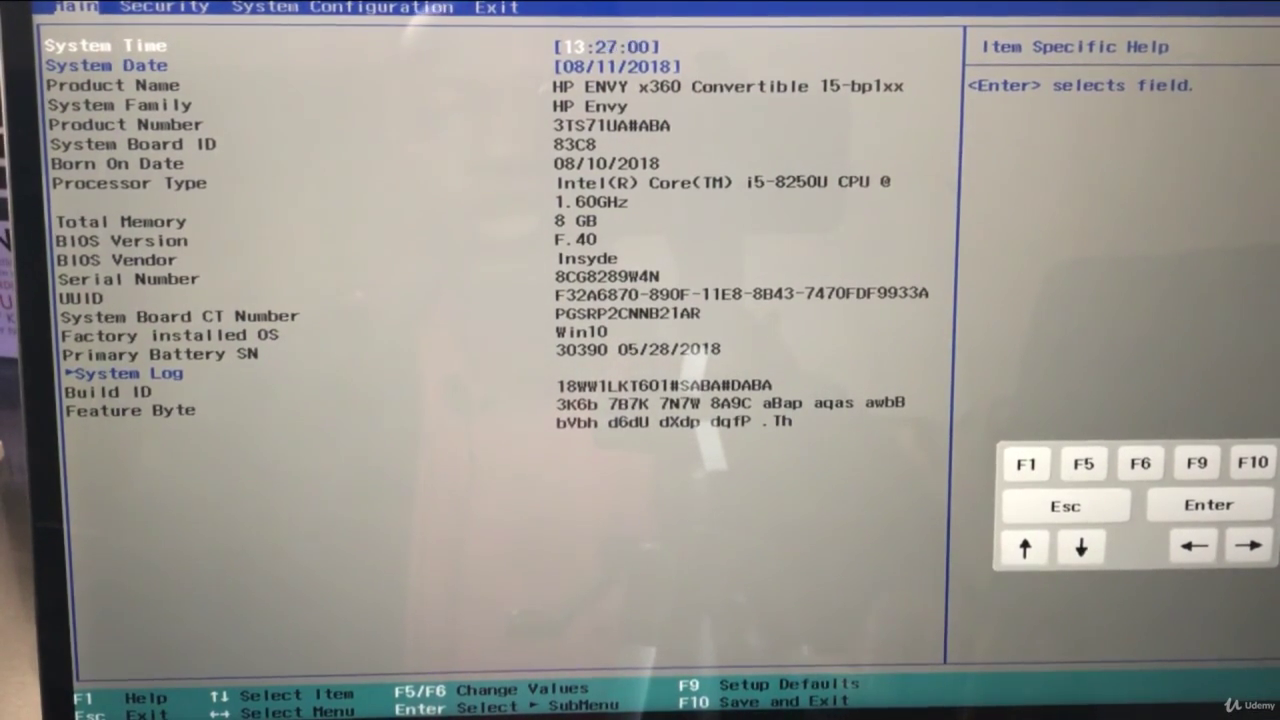
# Set Virtualization Technology to Enabled in the BIOS System Configuration and request to save and exit.
pyautogui.press('Right')
pyautogui.press('Right')
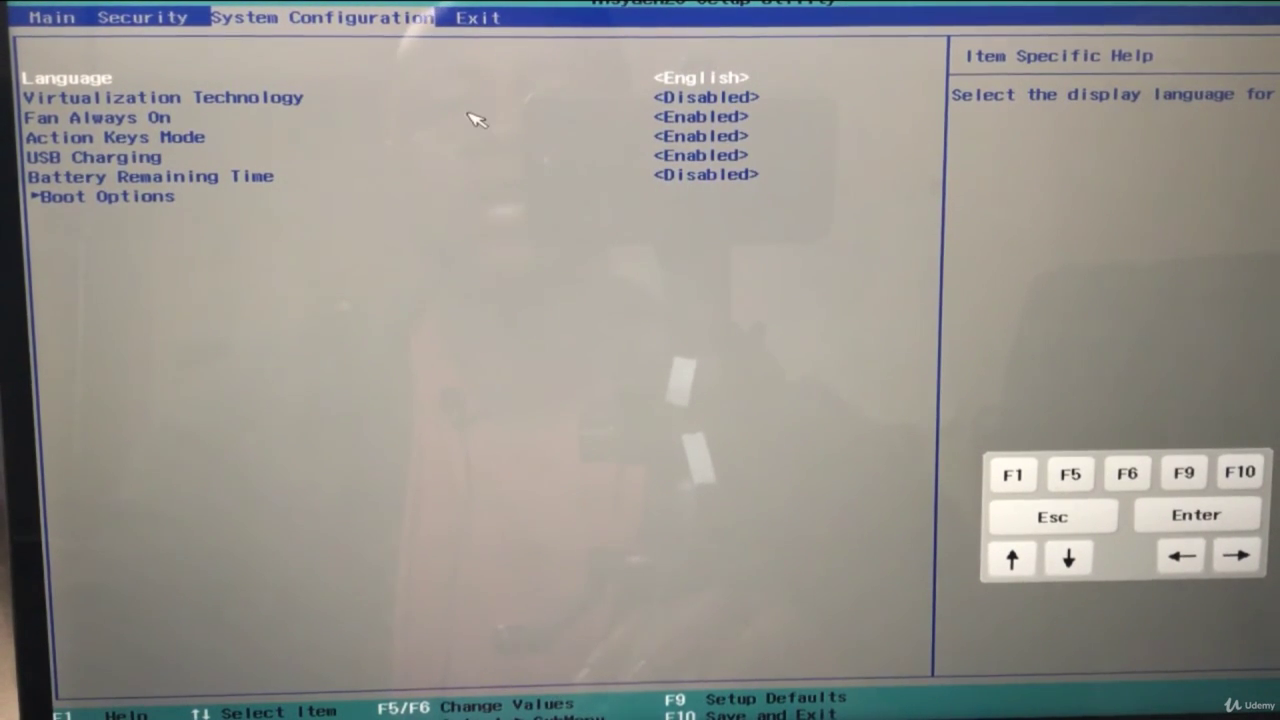
pyautogui.click(677, 120)
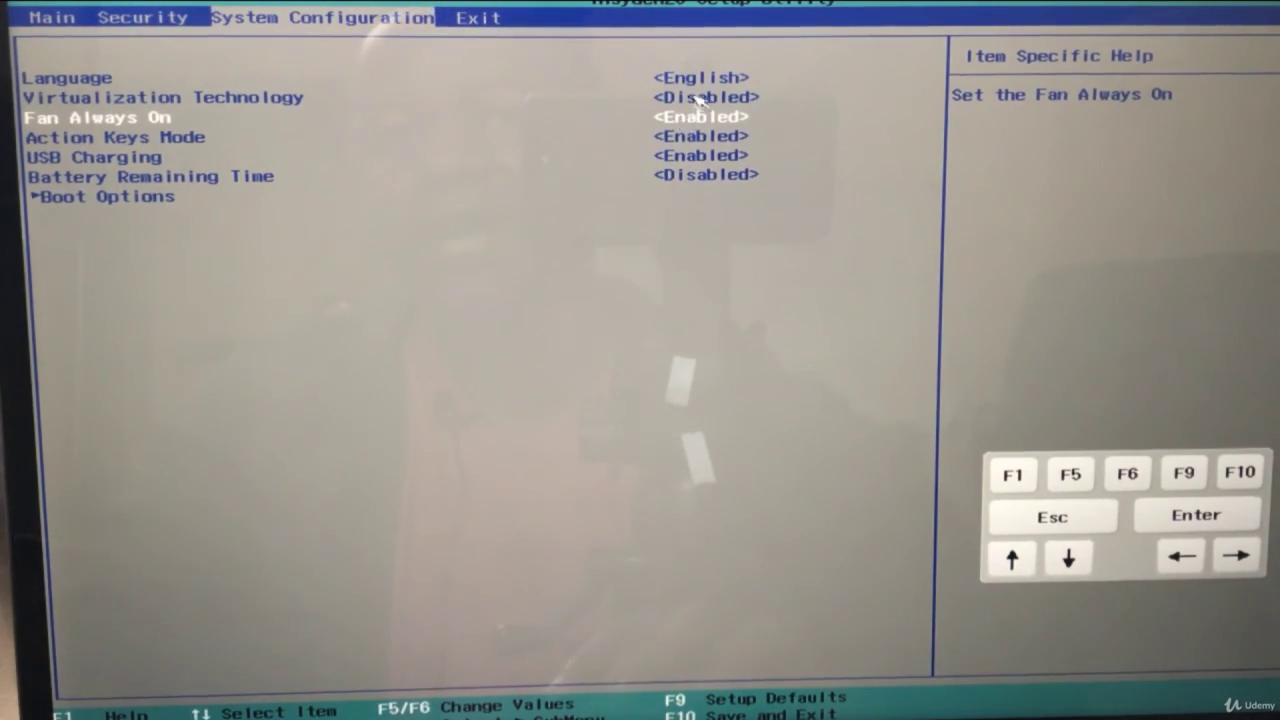
pyautogui.click(704, 99)
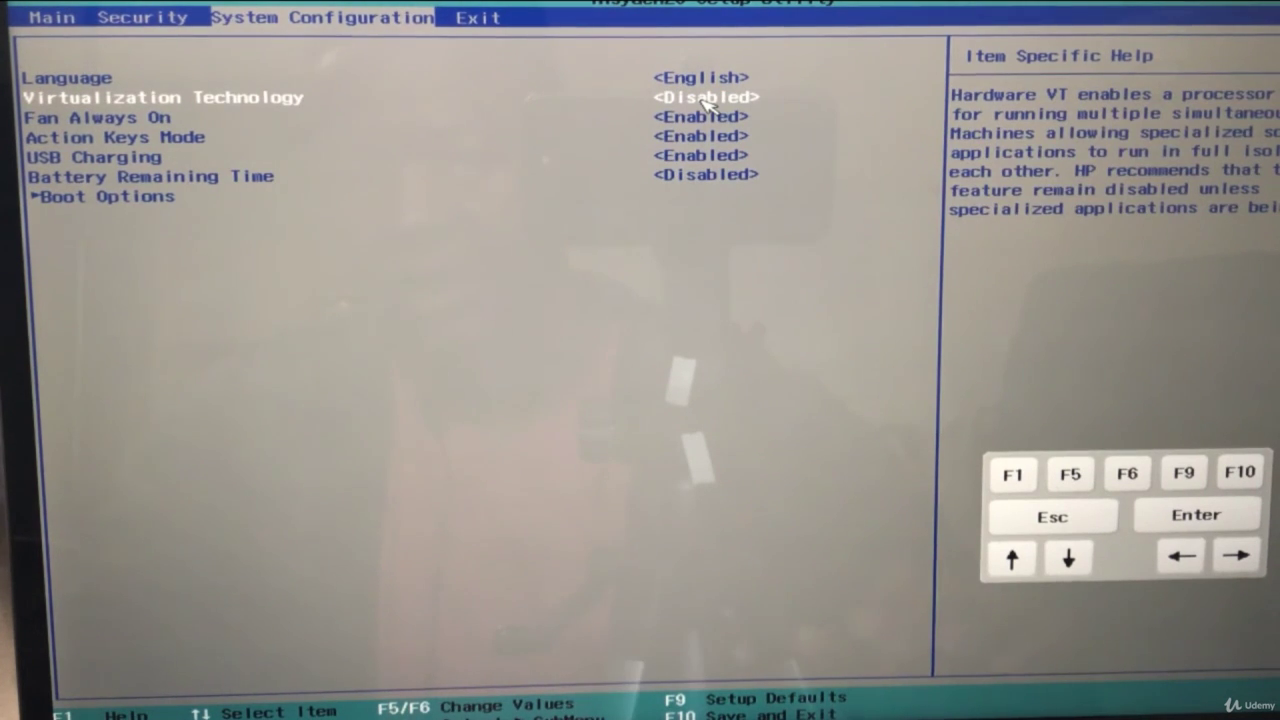
pyautogui.click(704, 99)
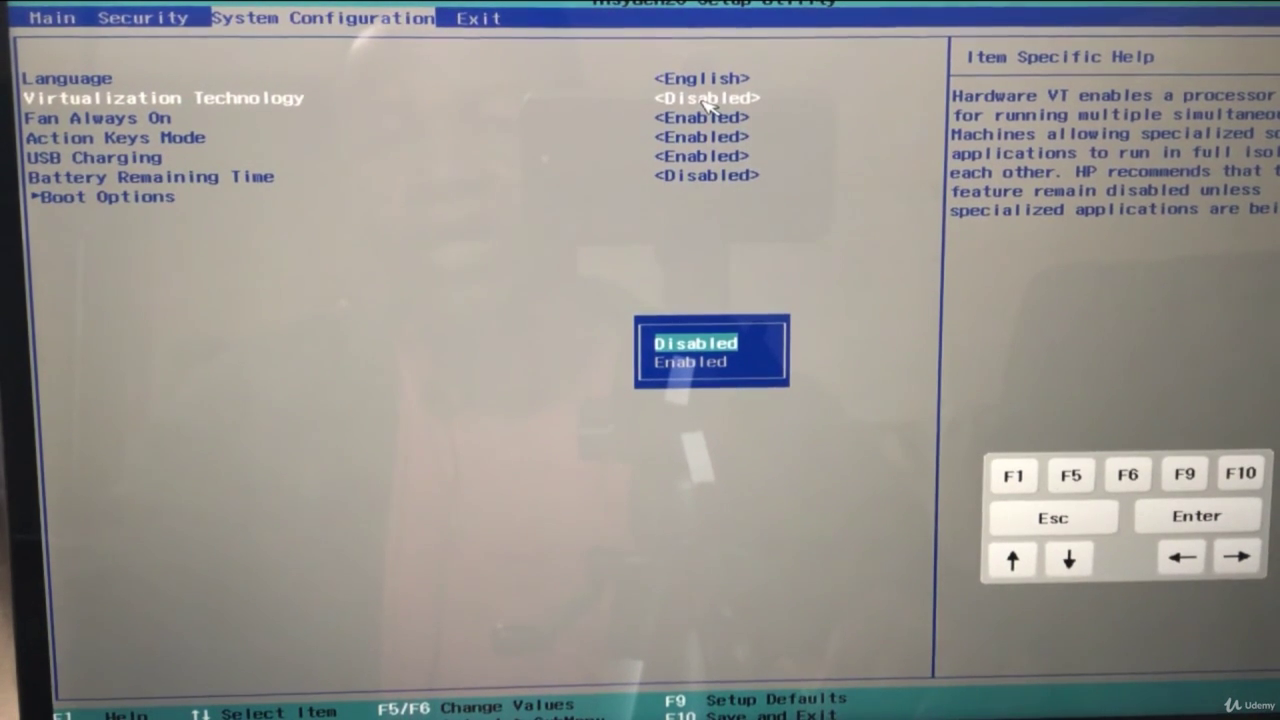
pyautogui.press('Down')
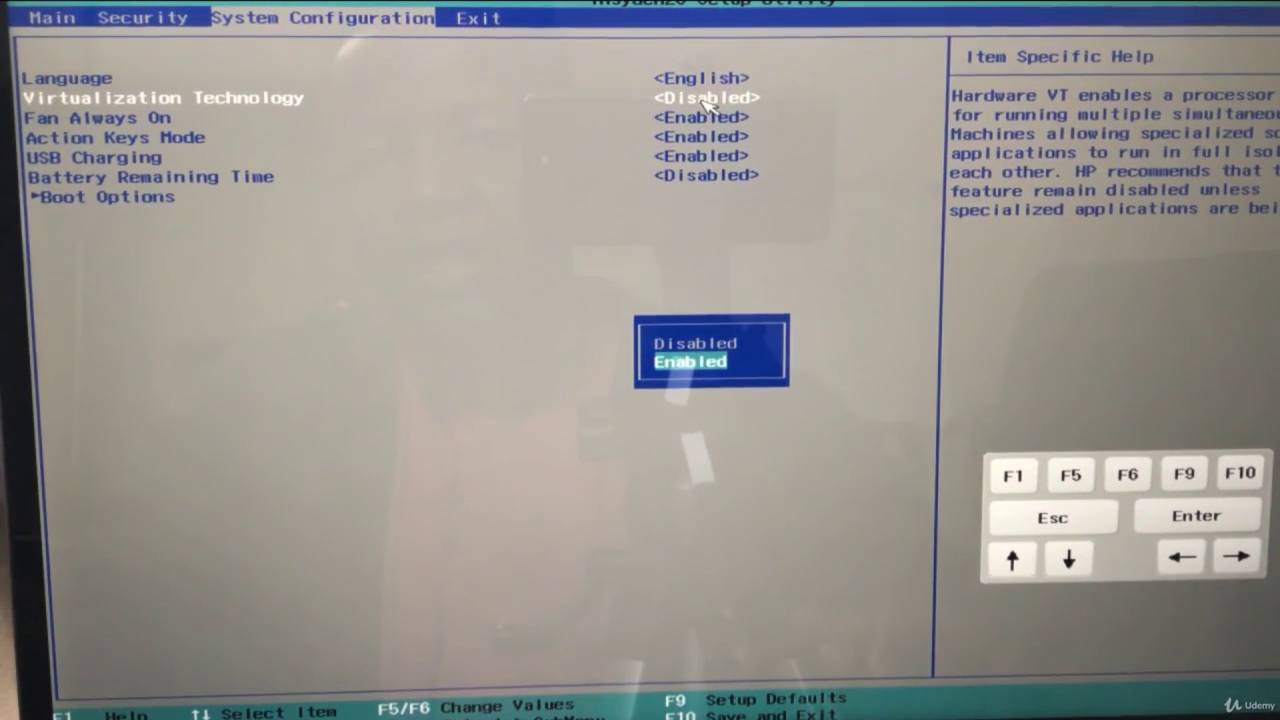
pyautogui.press('Return')
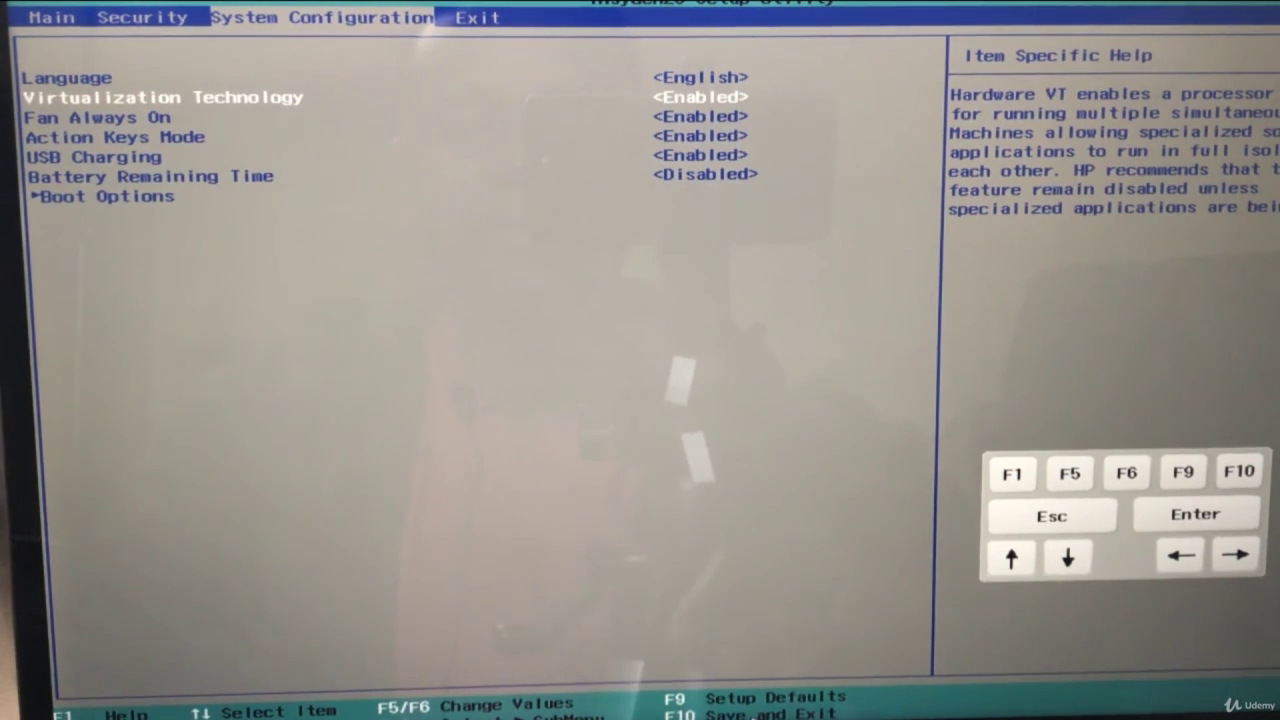
pyautogui.press('F10')
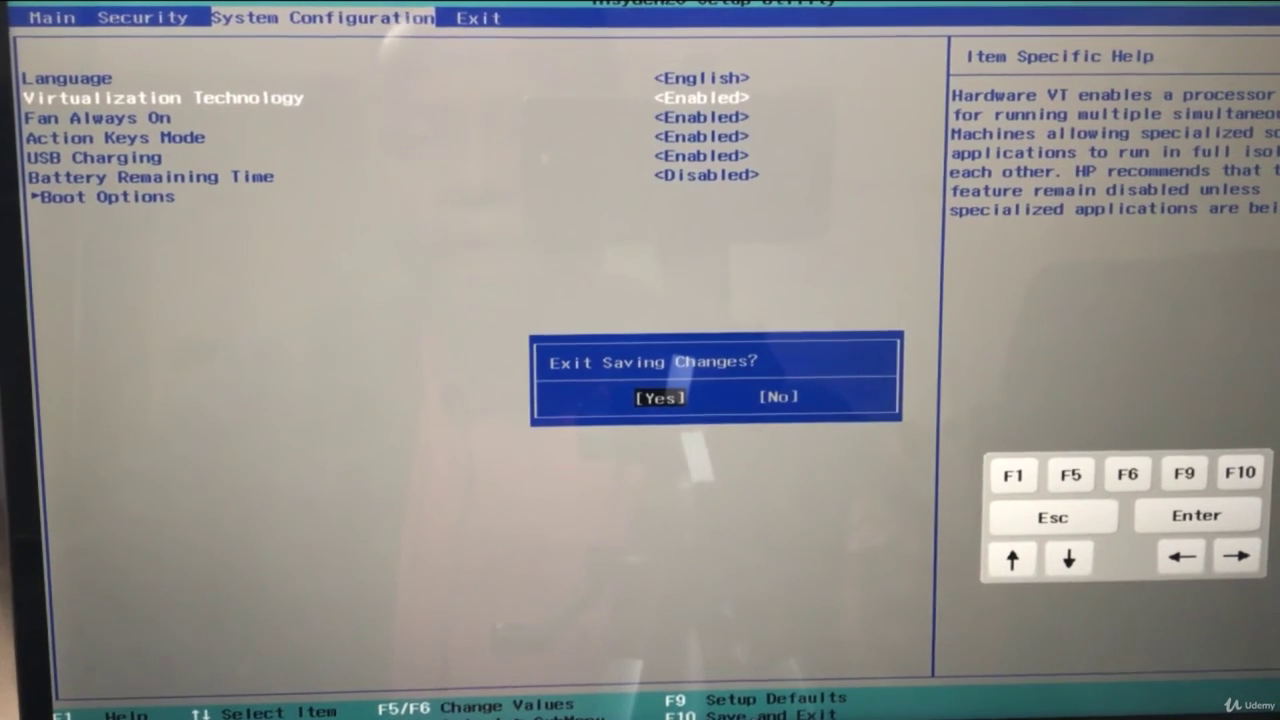